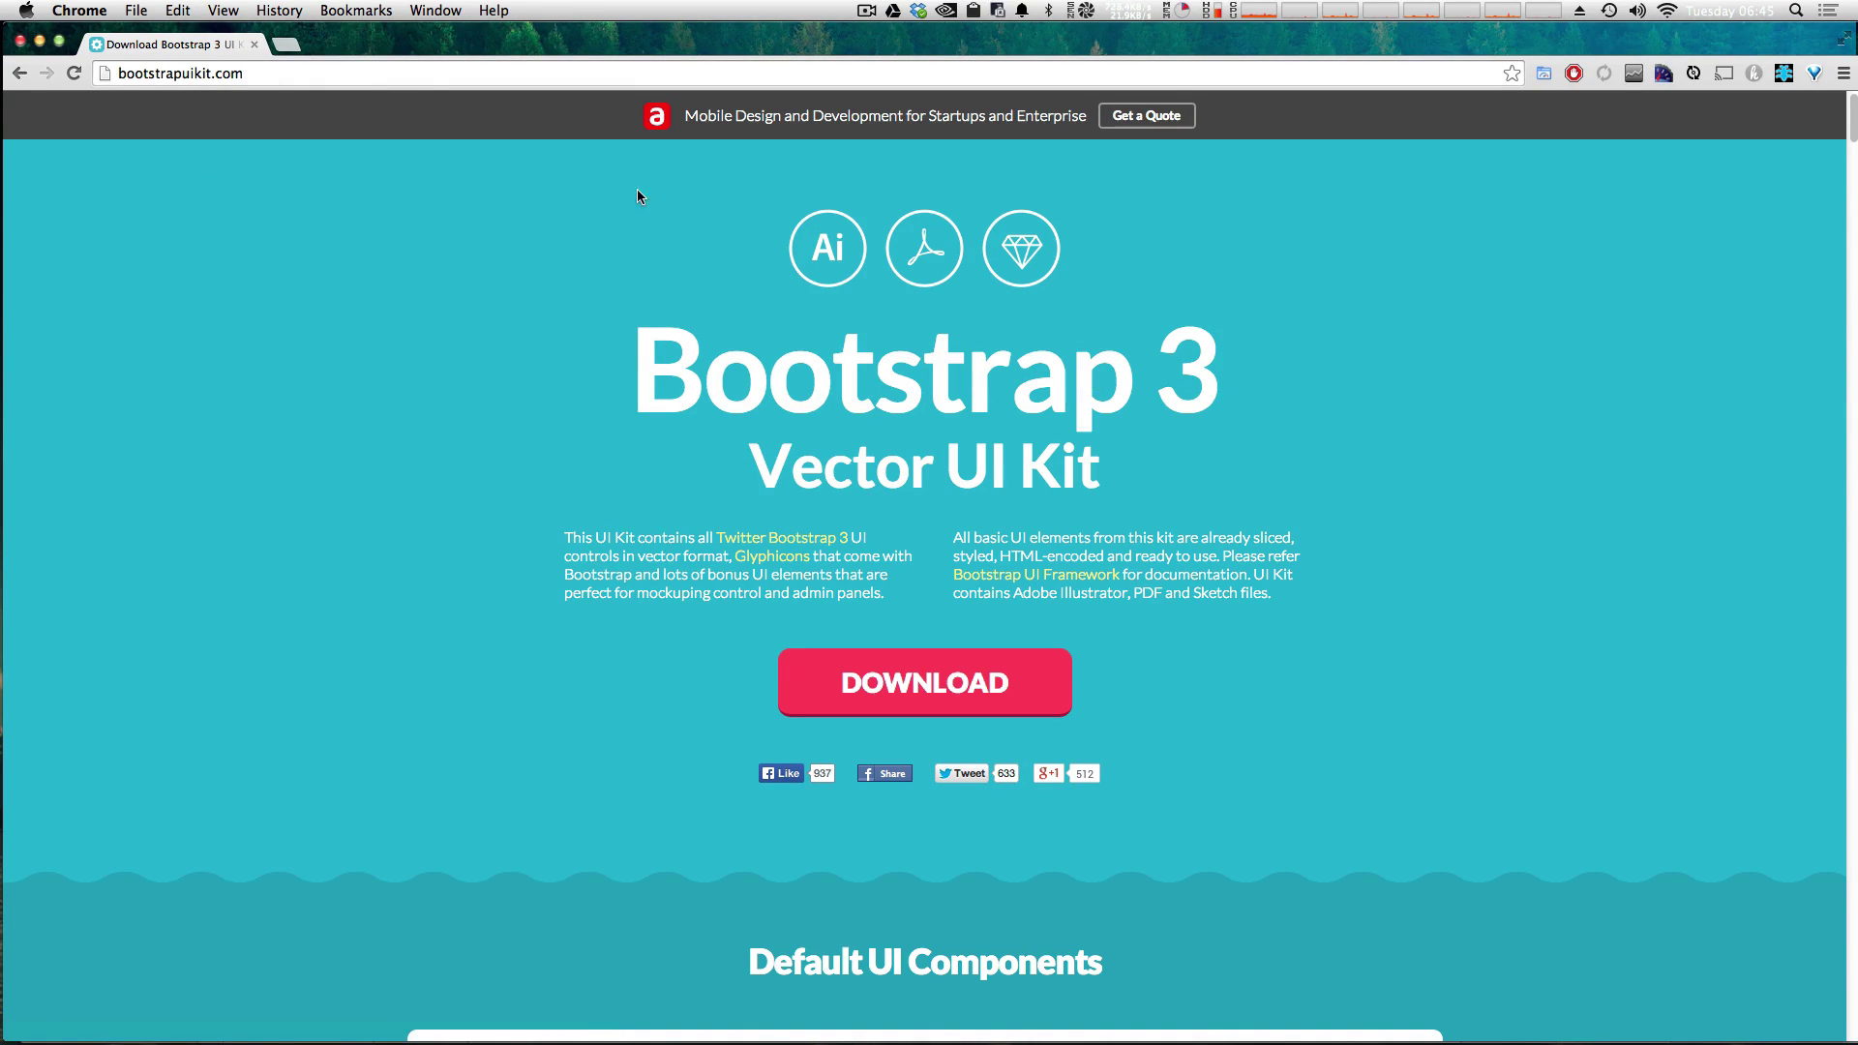
Open bootstrap-3-gui.sketch, not the PDF version, from the kit folder in Sketch
left_click(473, 74)
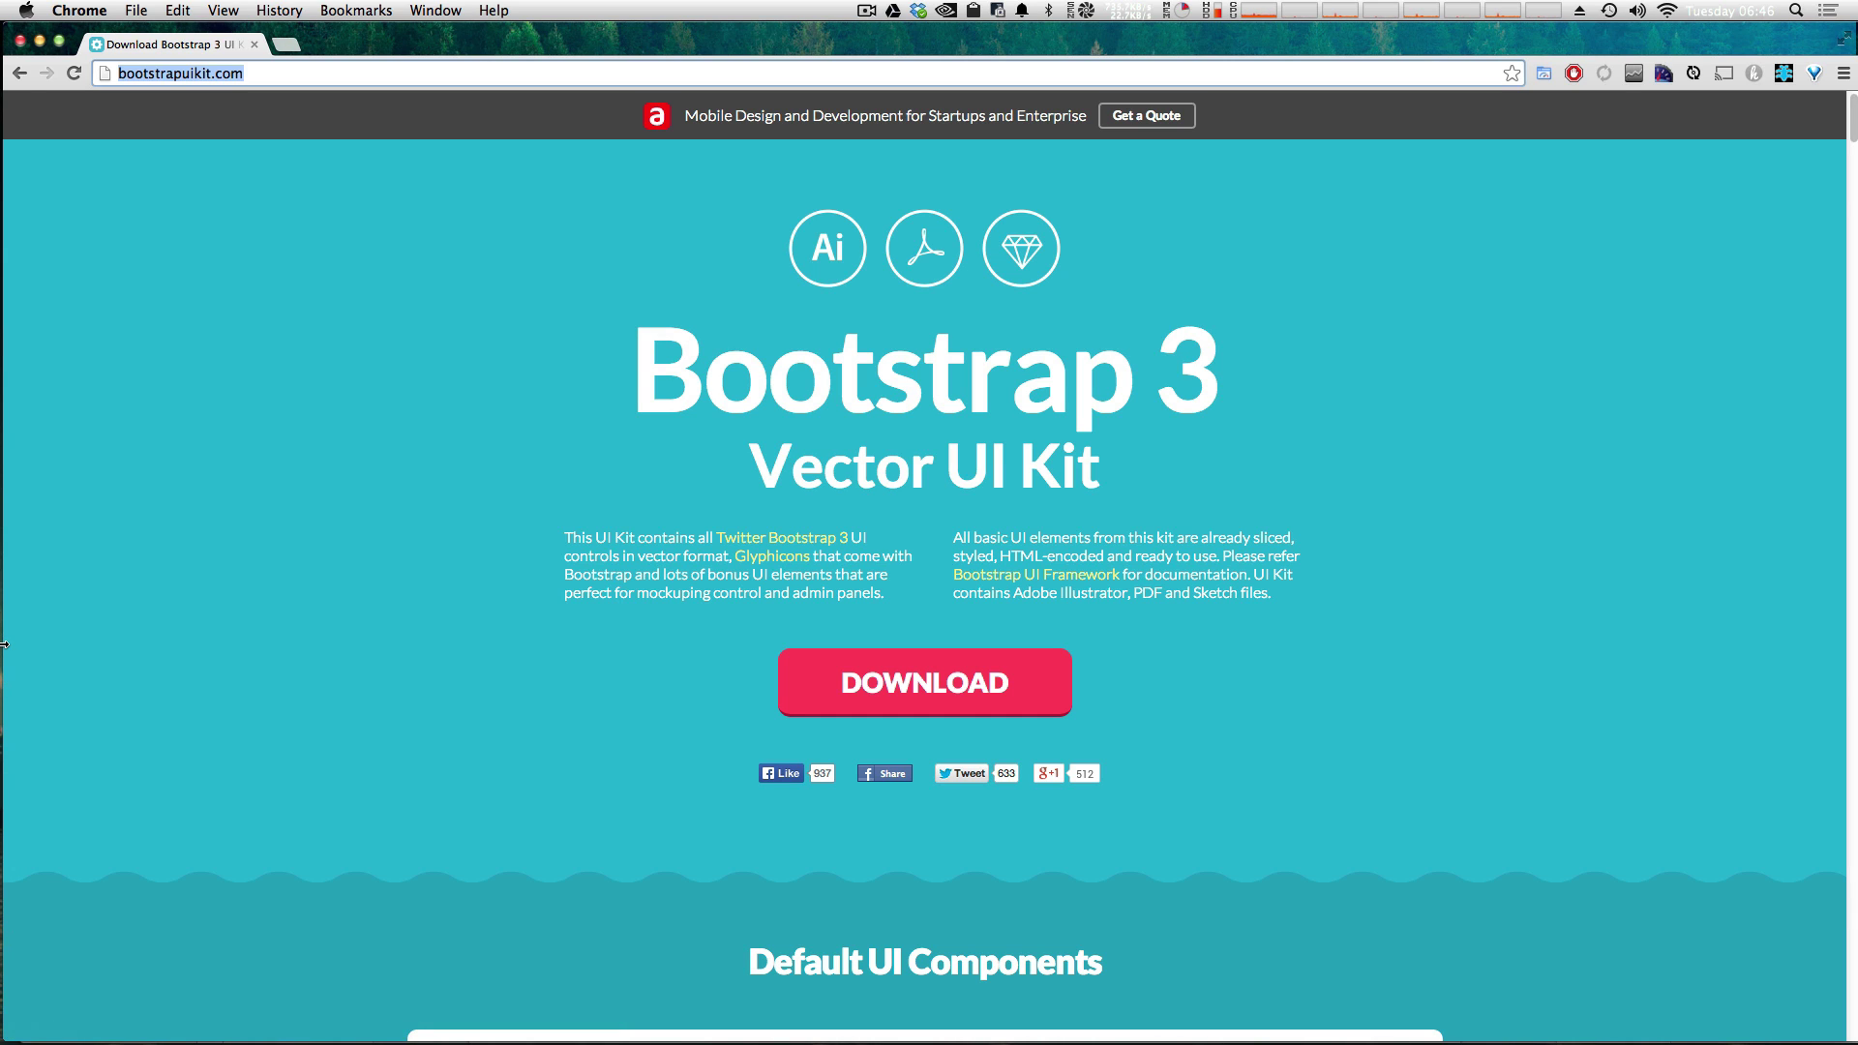
key("super+Tab")
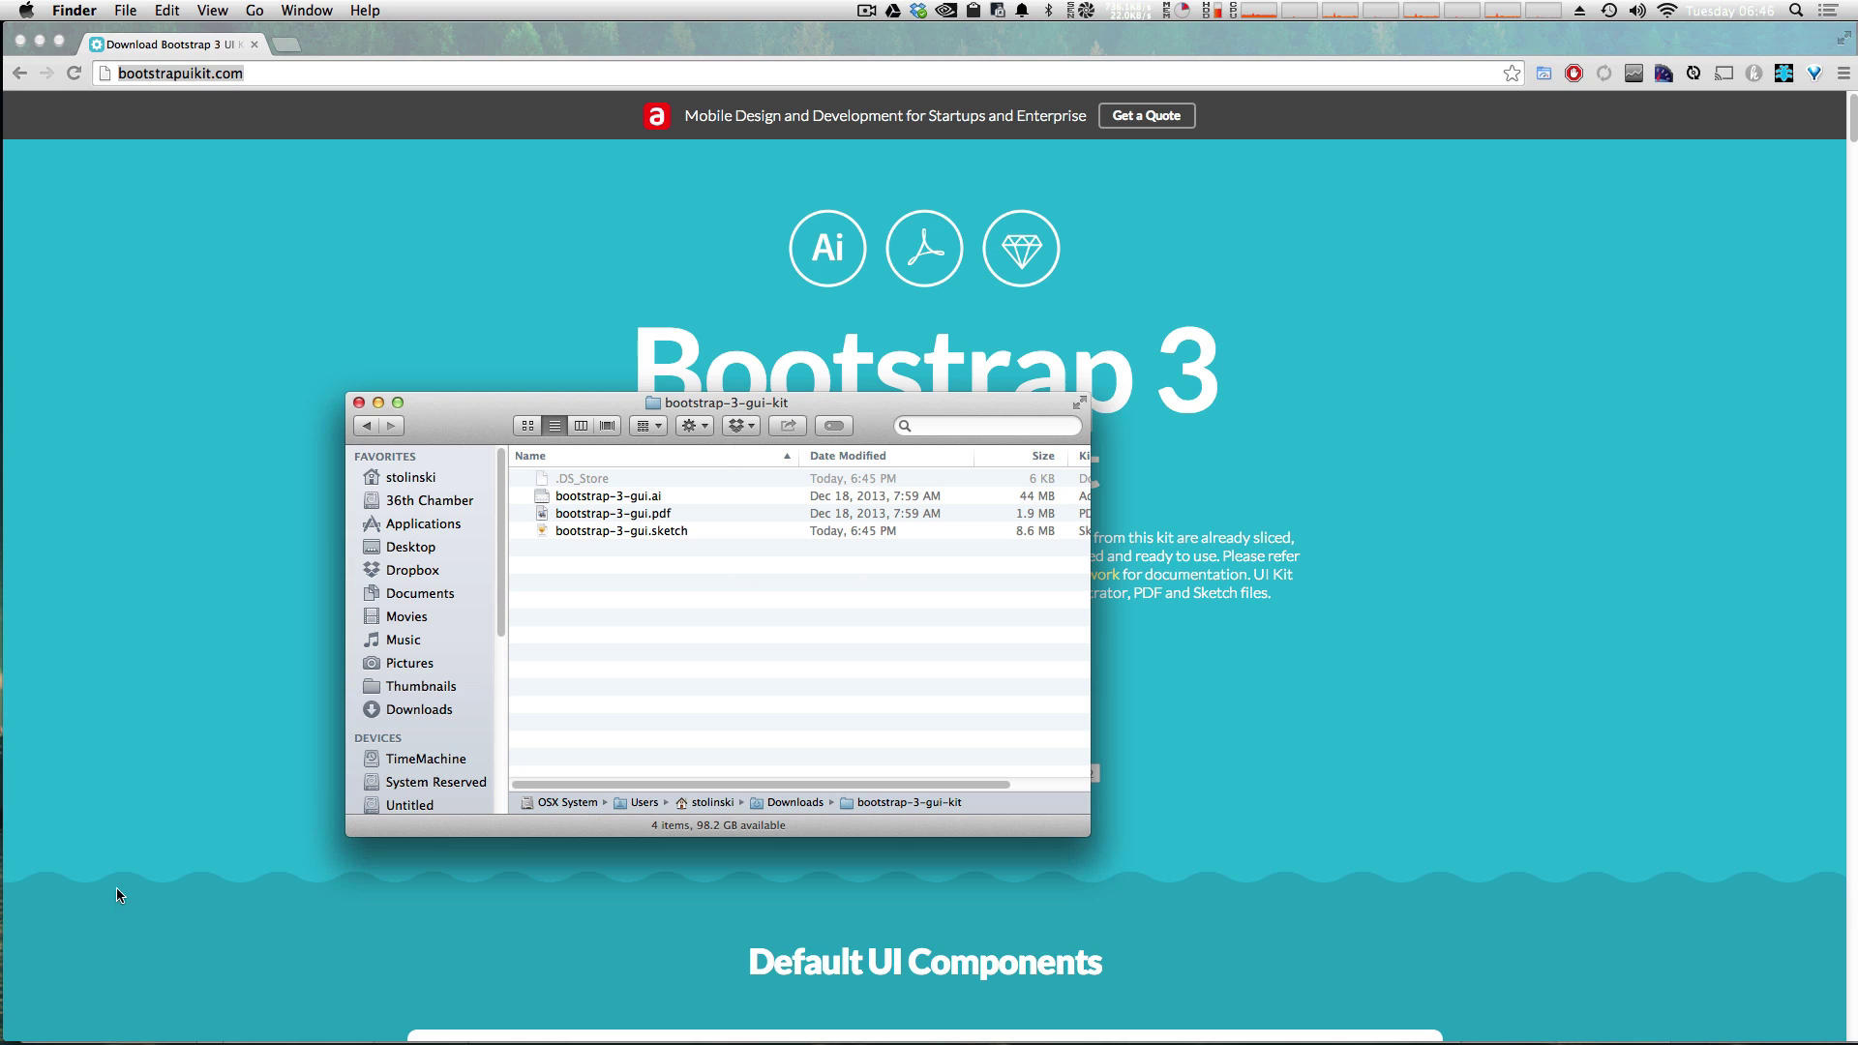
left_click(649, 511)
left_click(634, 532)
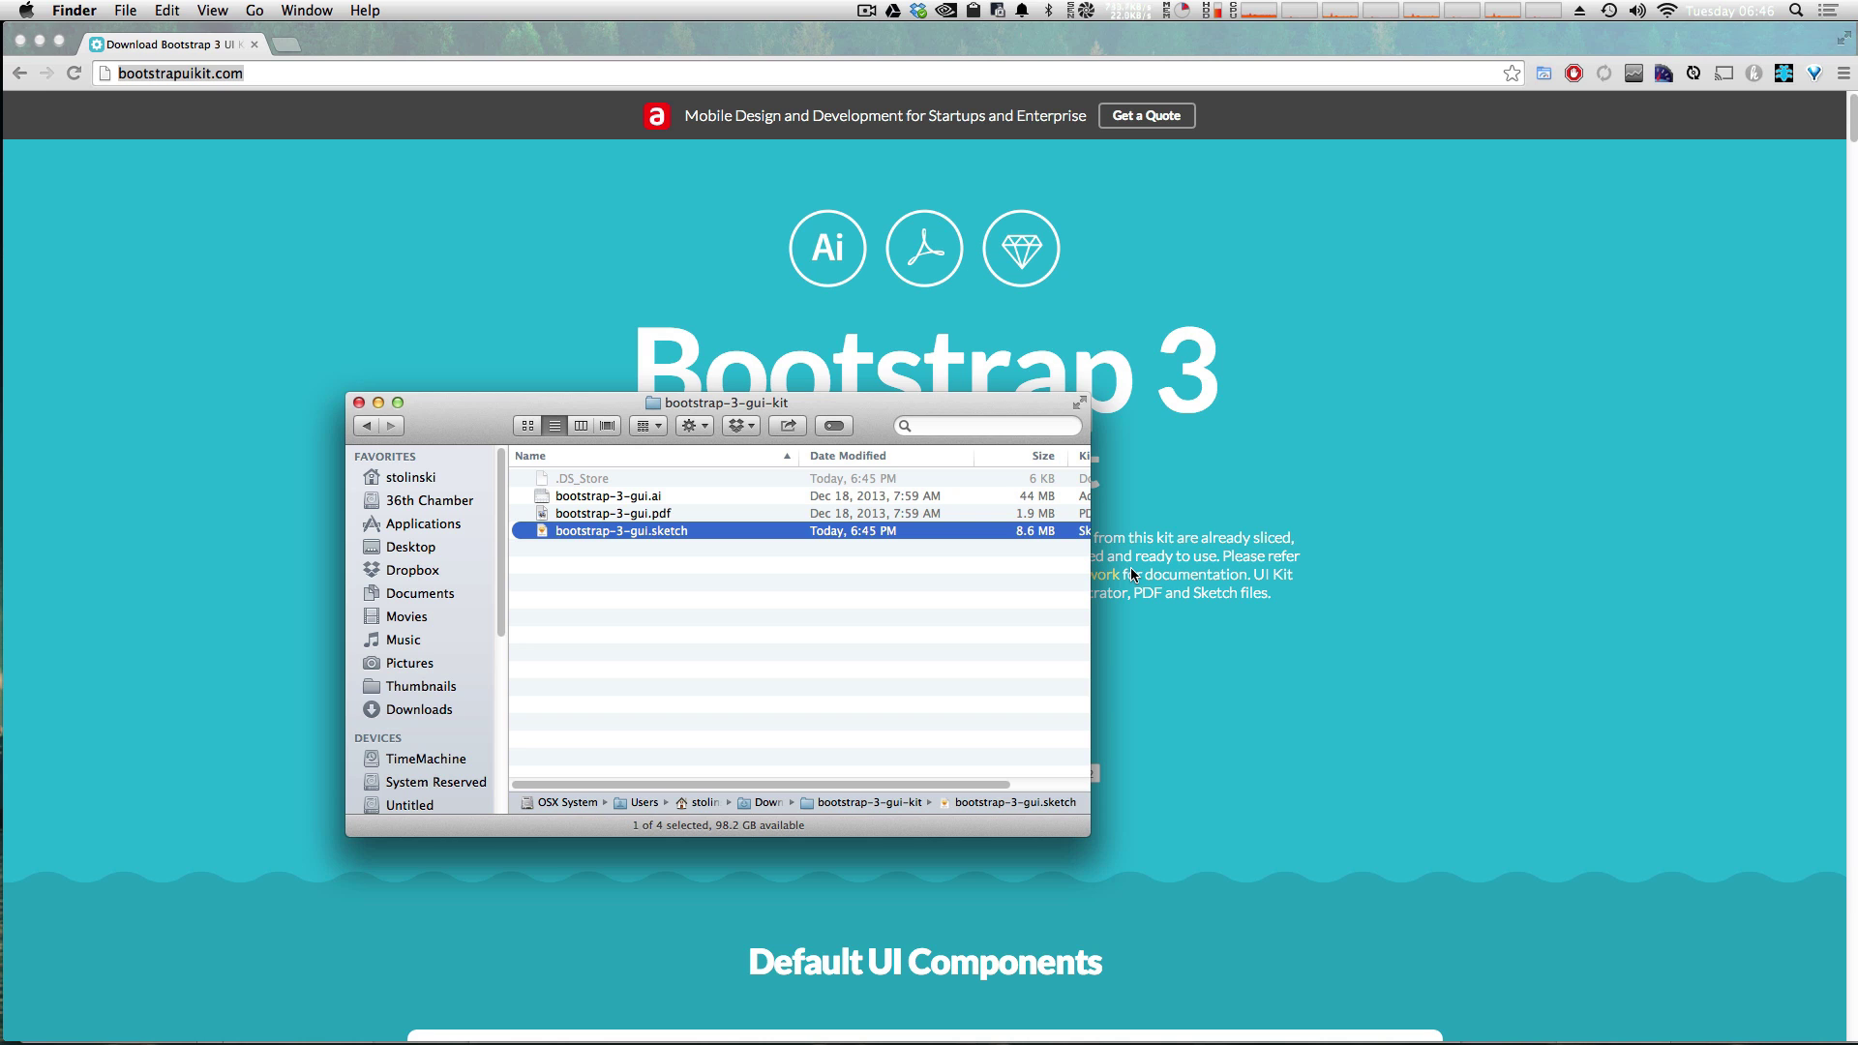
double_click(627, 531)
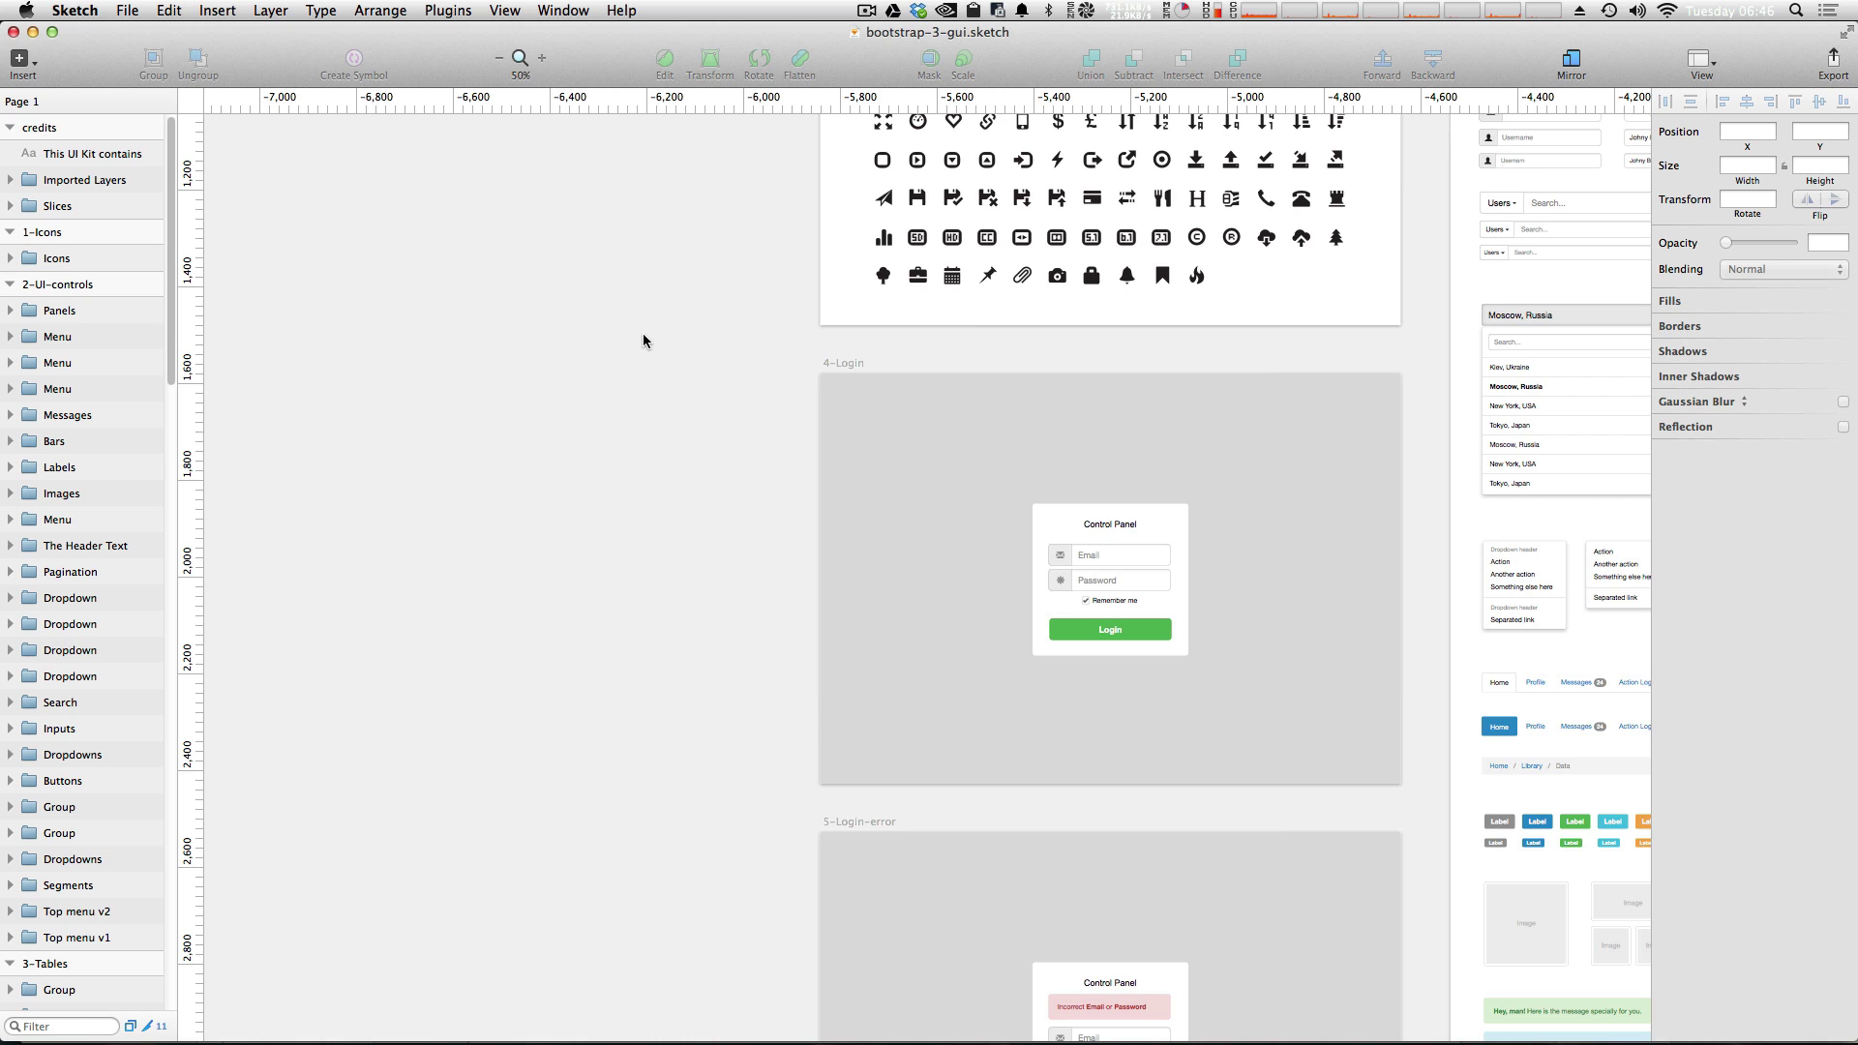
left_click(971, 237)
key("Escape")
mouse_move(814, 320)
left_mouse_down()
mouse_move(600, 435)
mouse_move(1307, 593)
mouse_move(1069, 639)
left_mouse_up()
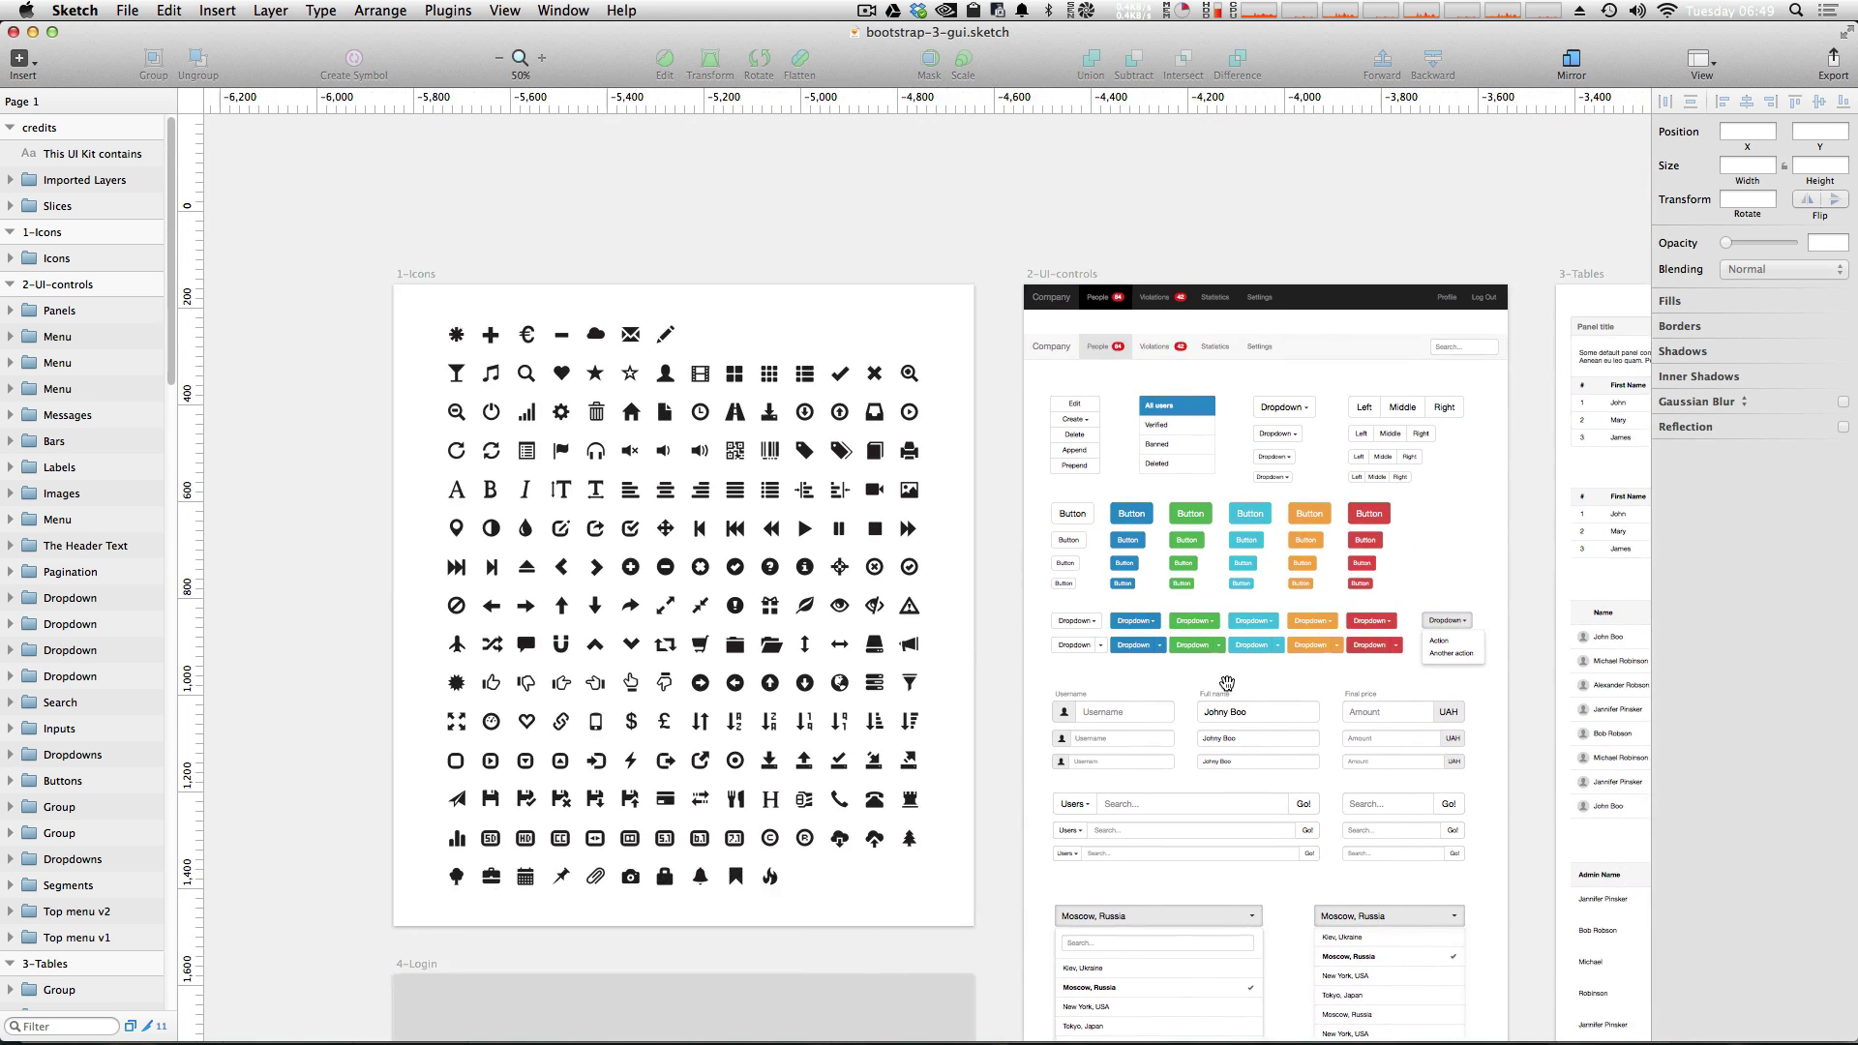
left_click_drag(1572, 620, 1641, 479)
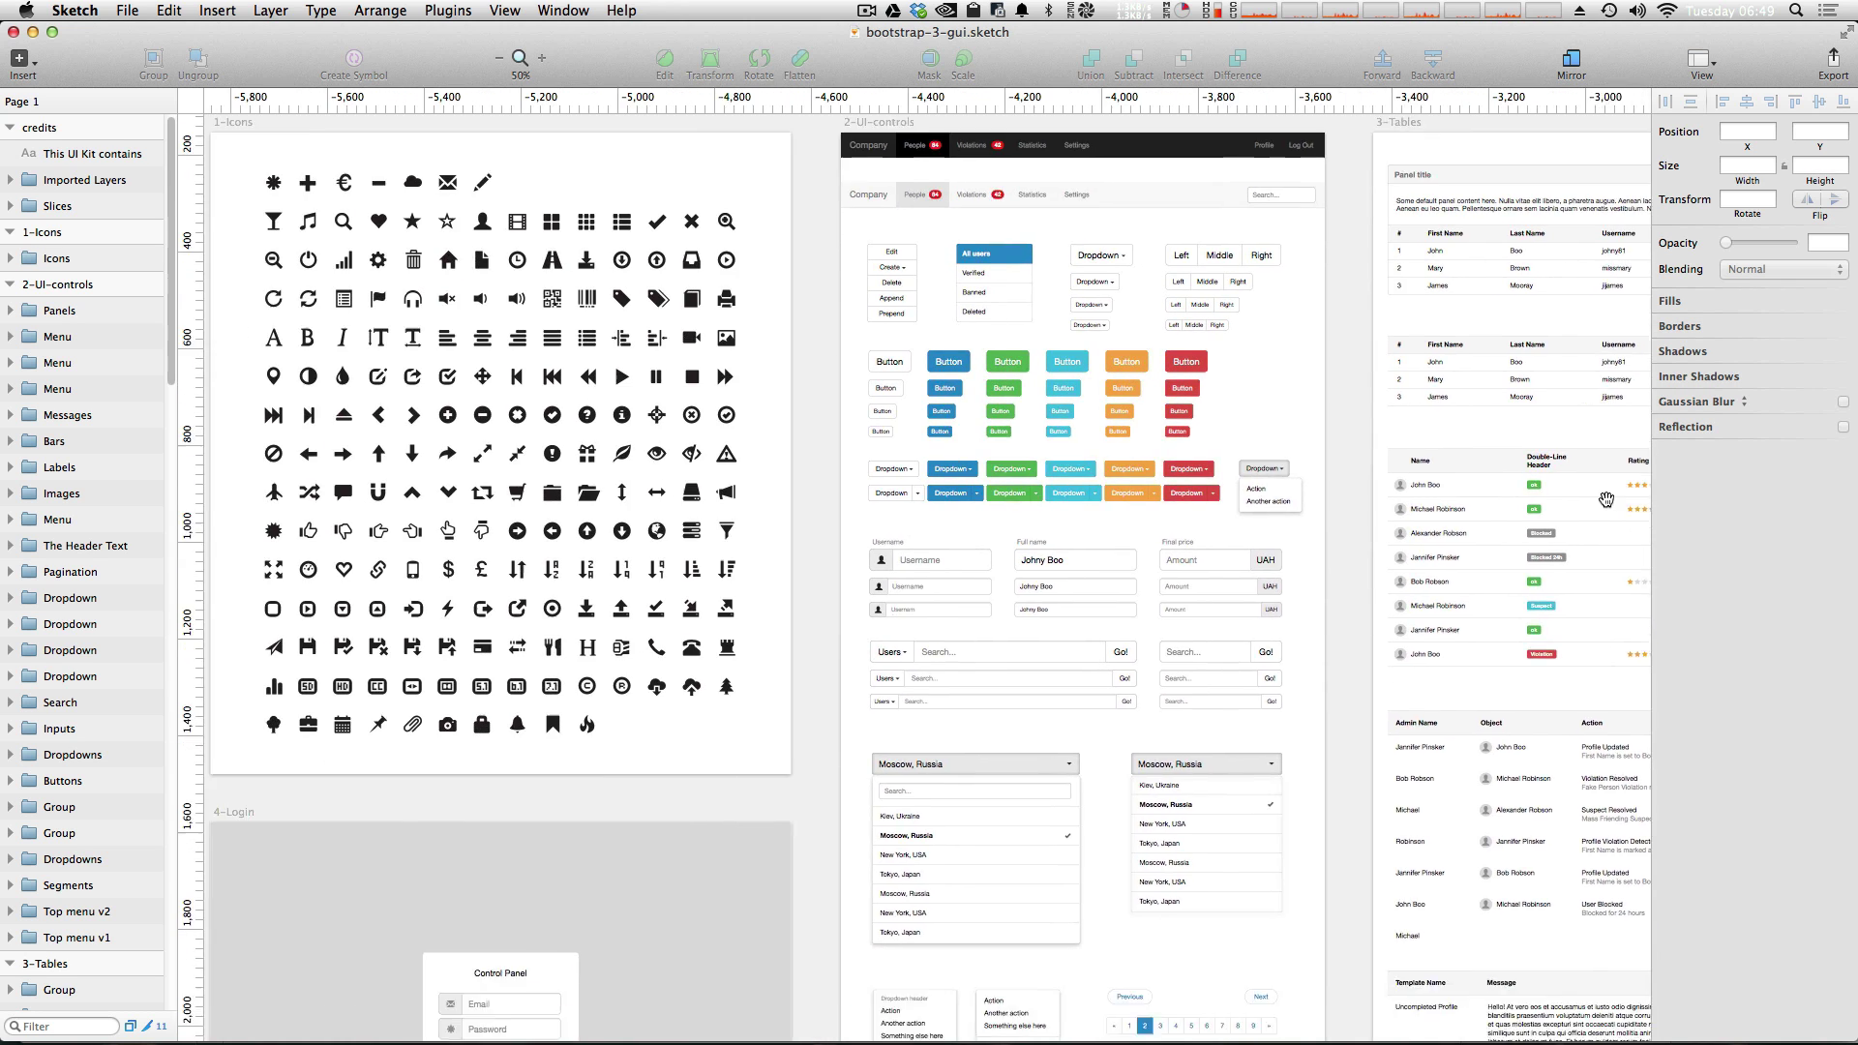
left_click(494, 349)
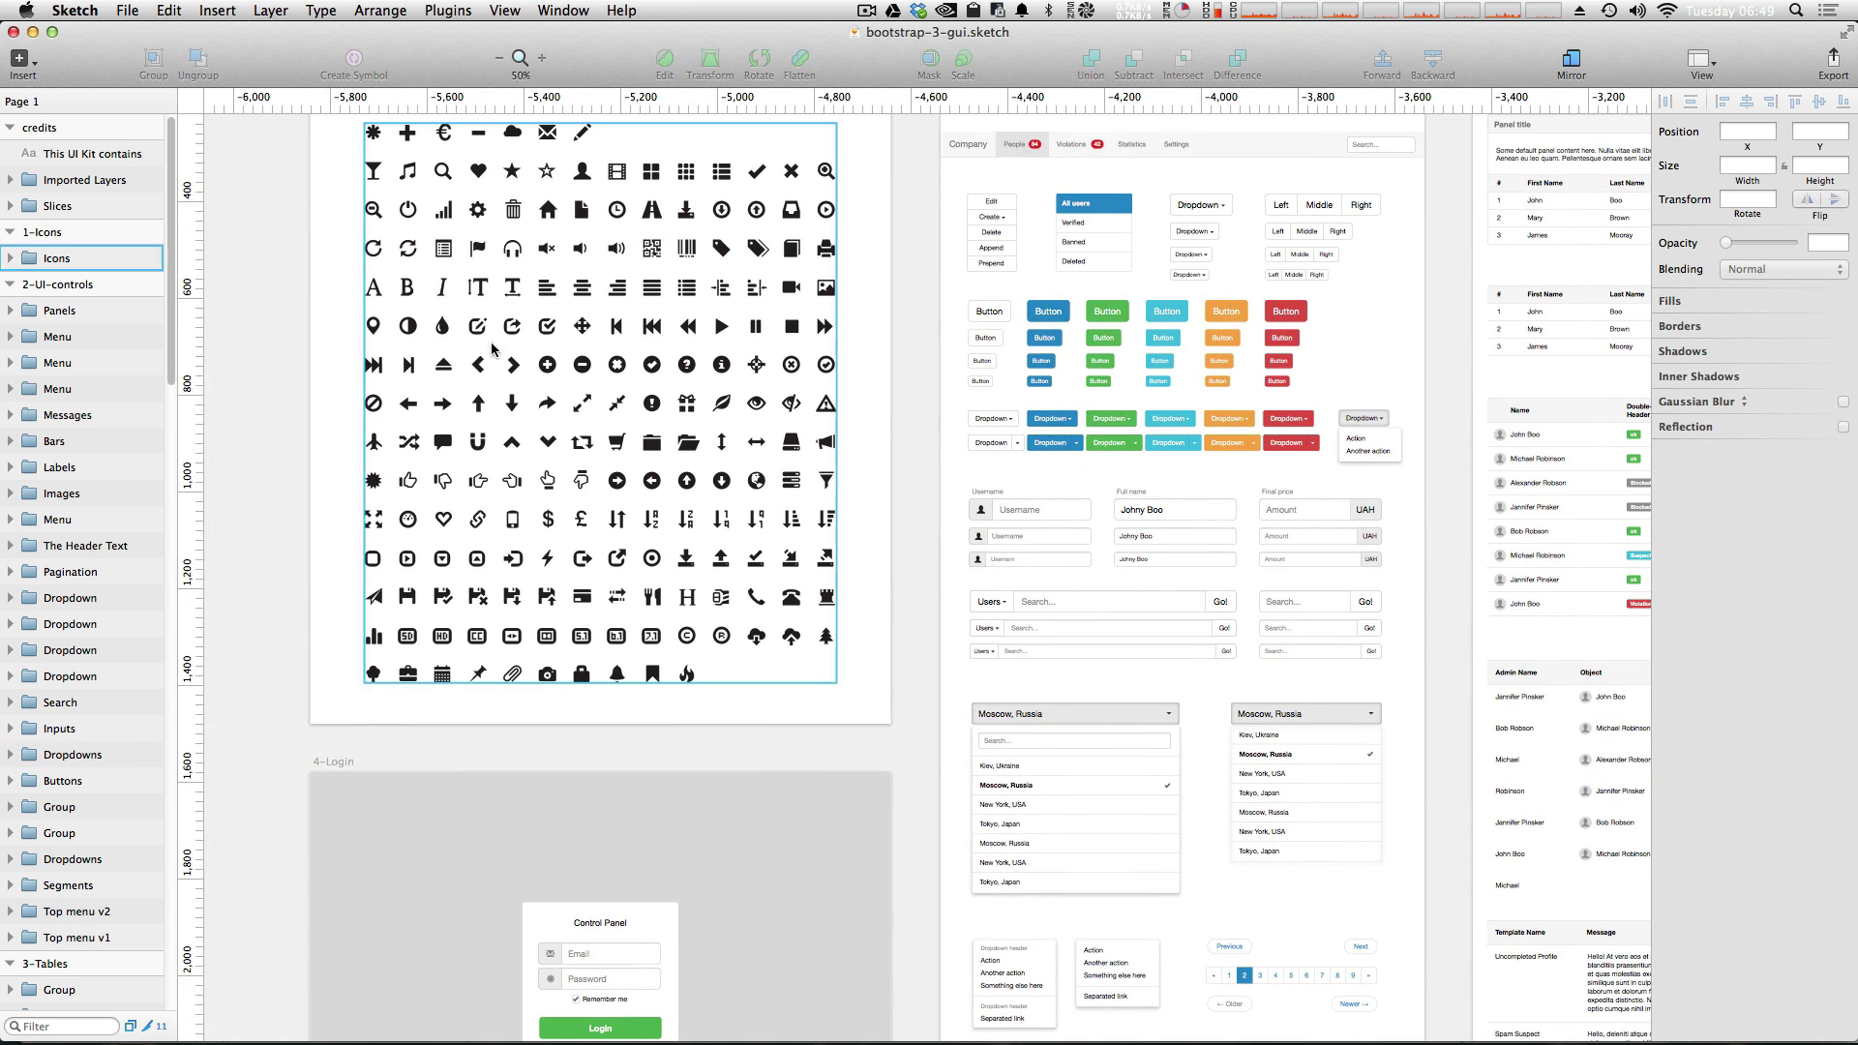
left_click(549, 334)
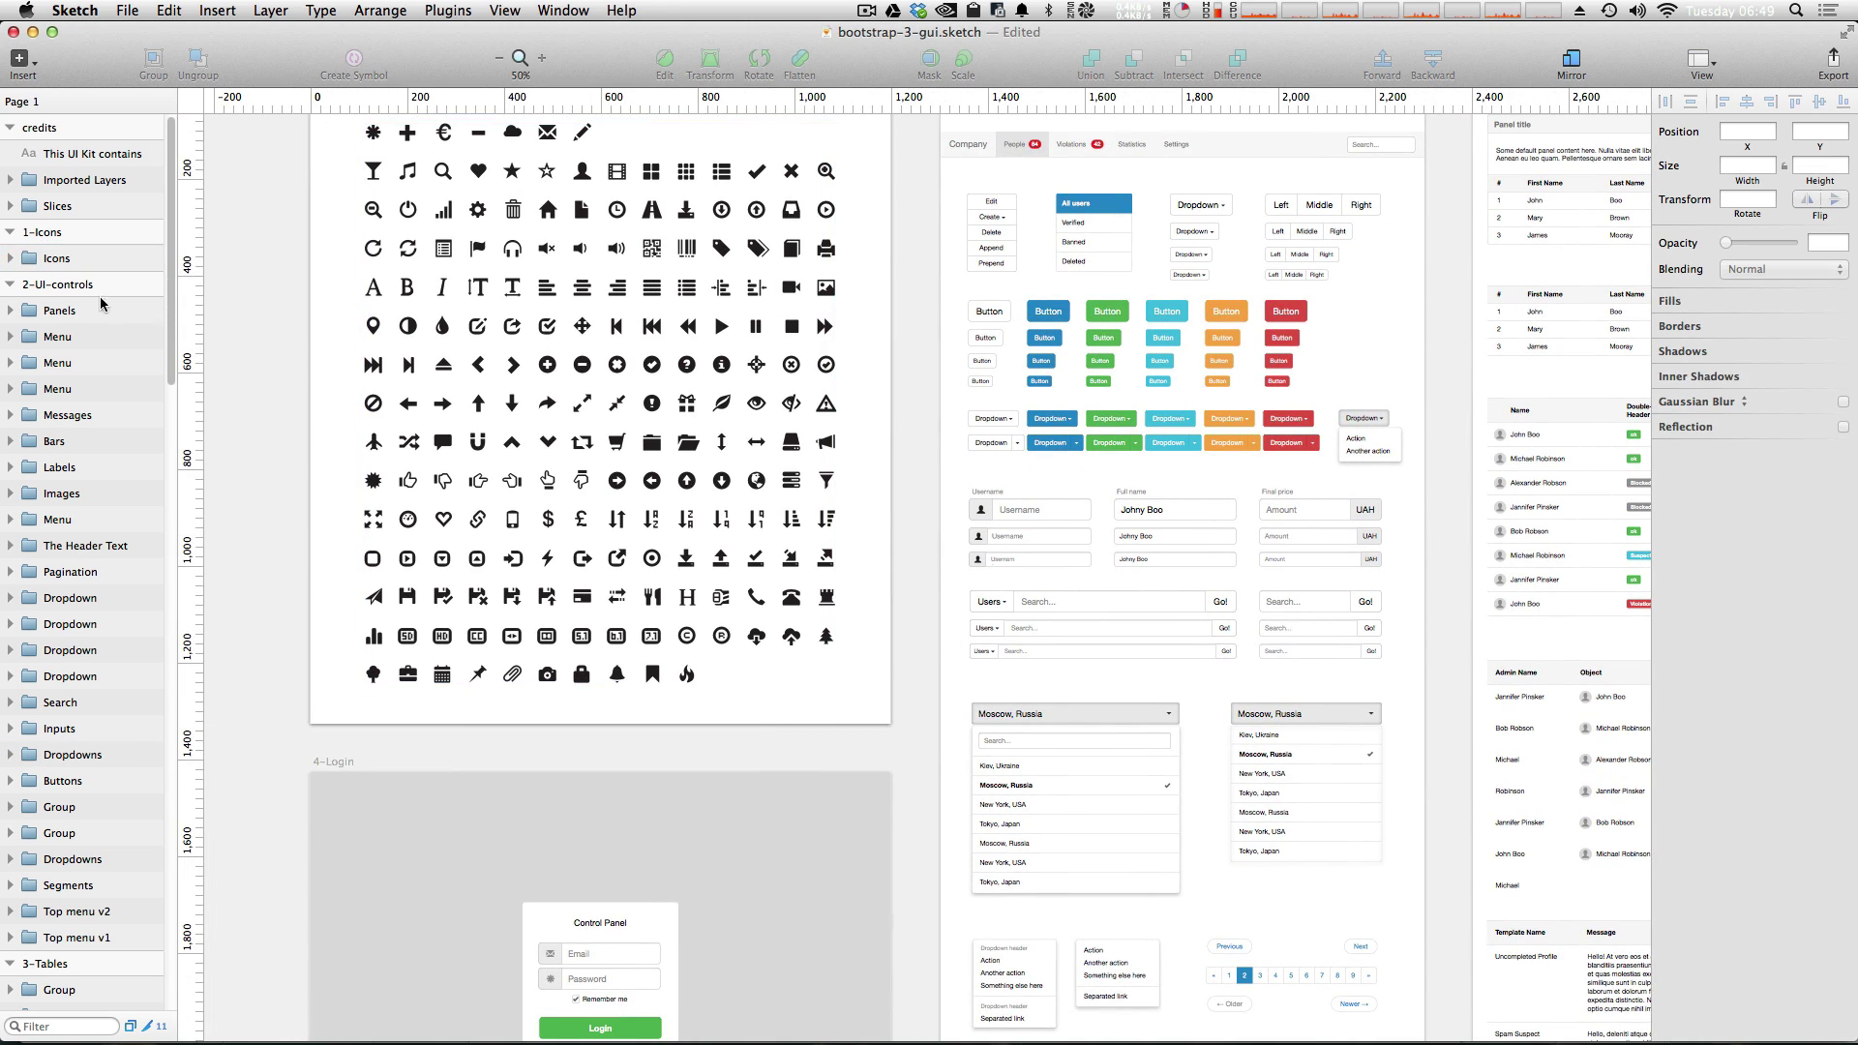
left_click(33, 259)
left_click(73, 290)
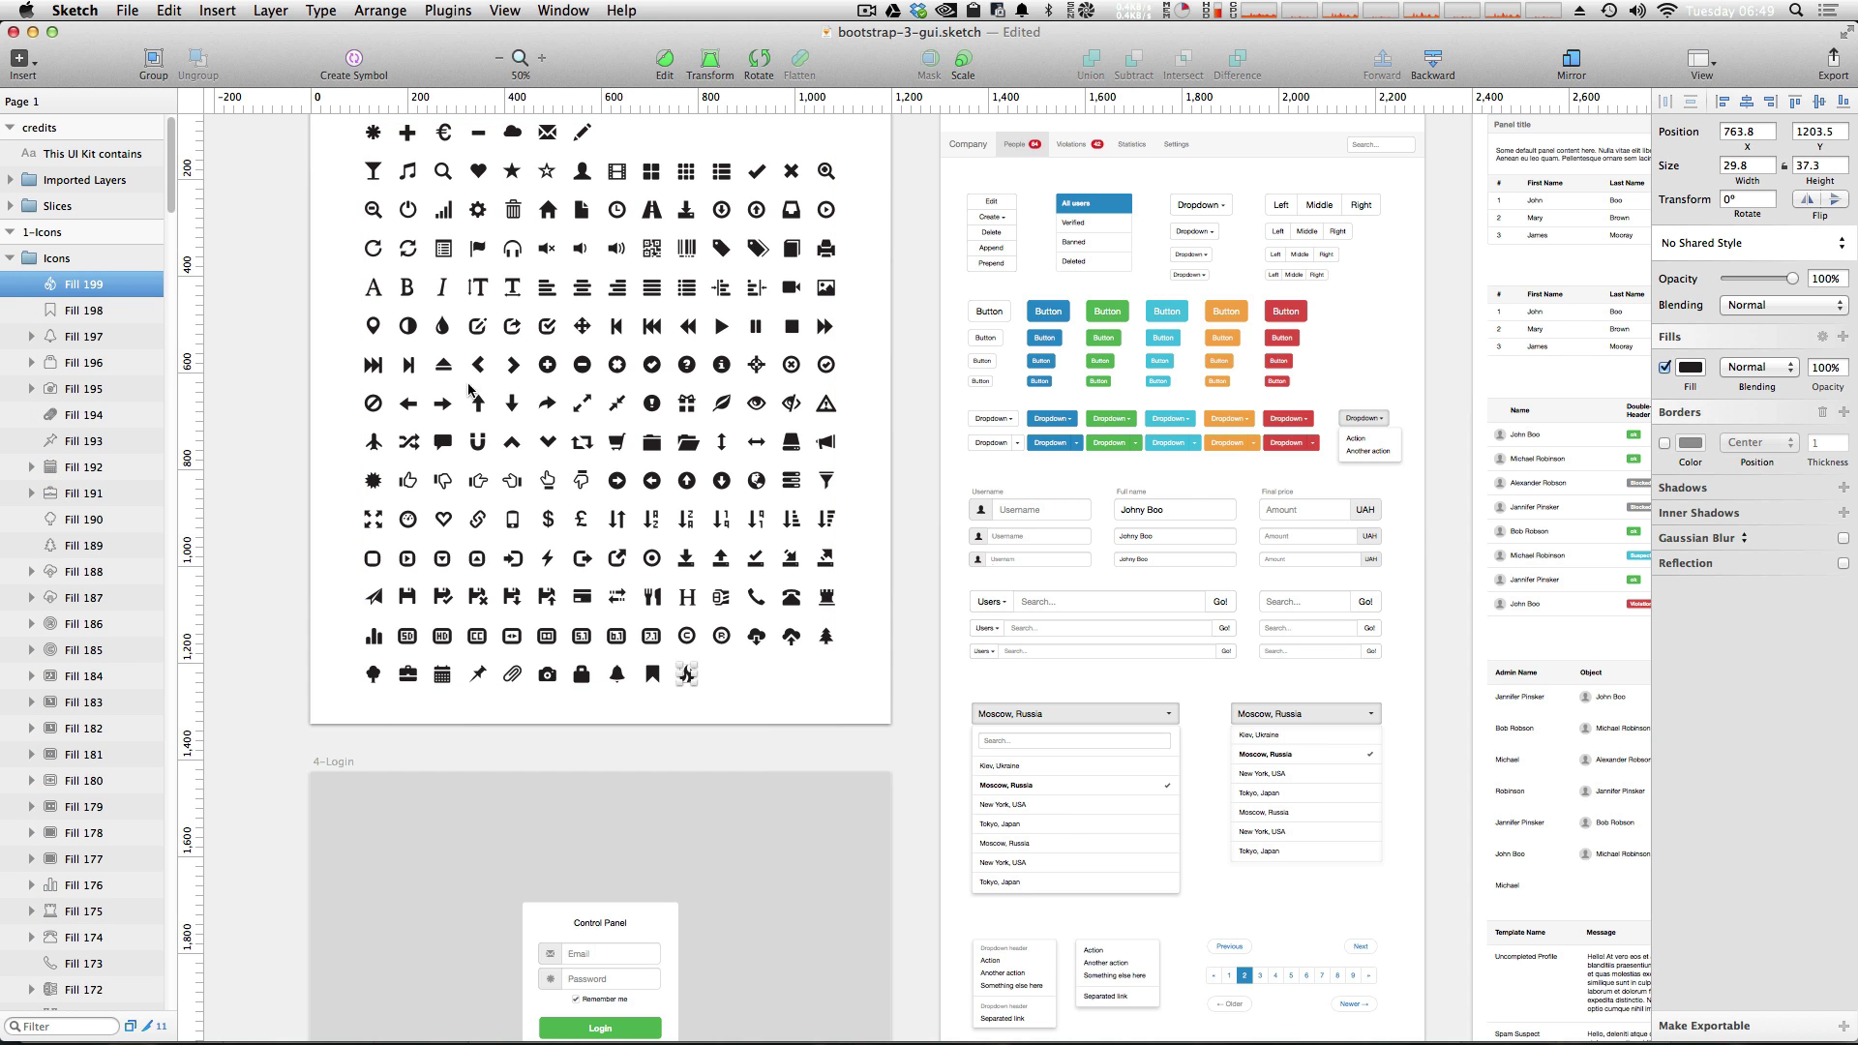
scroll(900, 755, "down", 10)
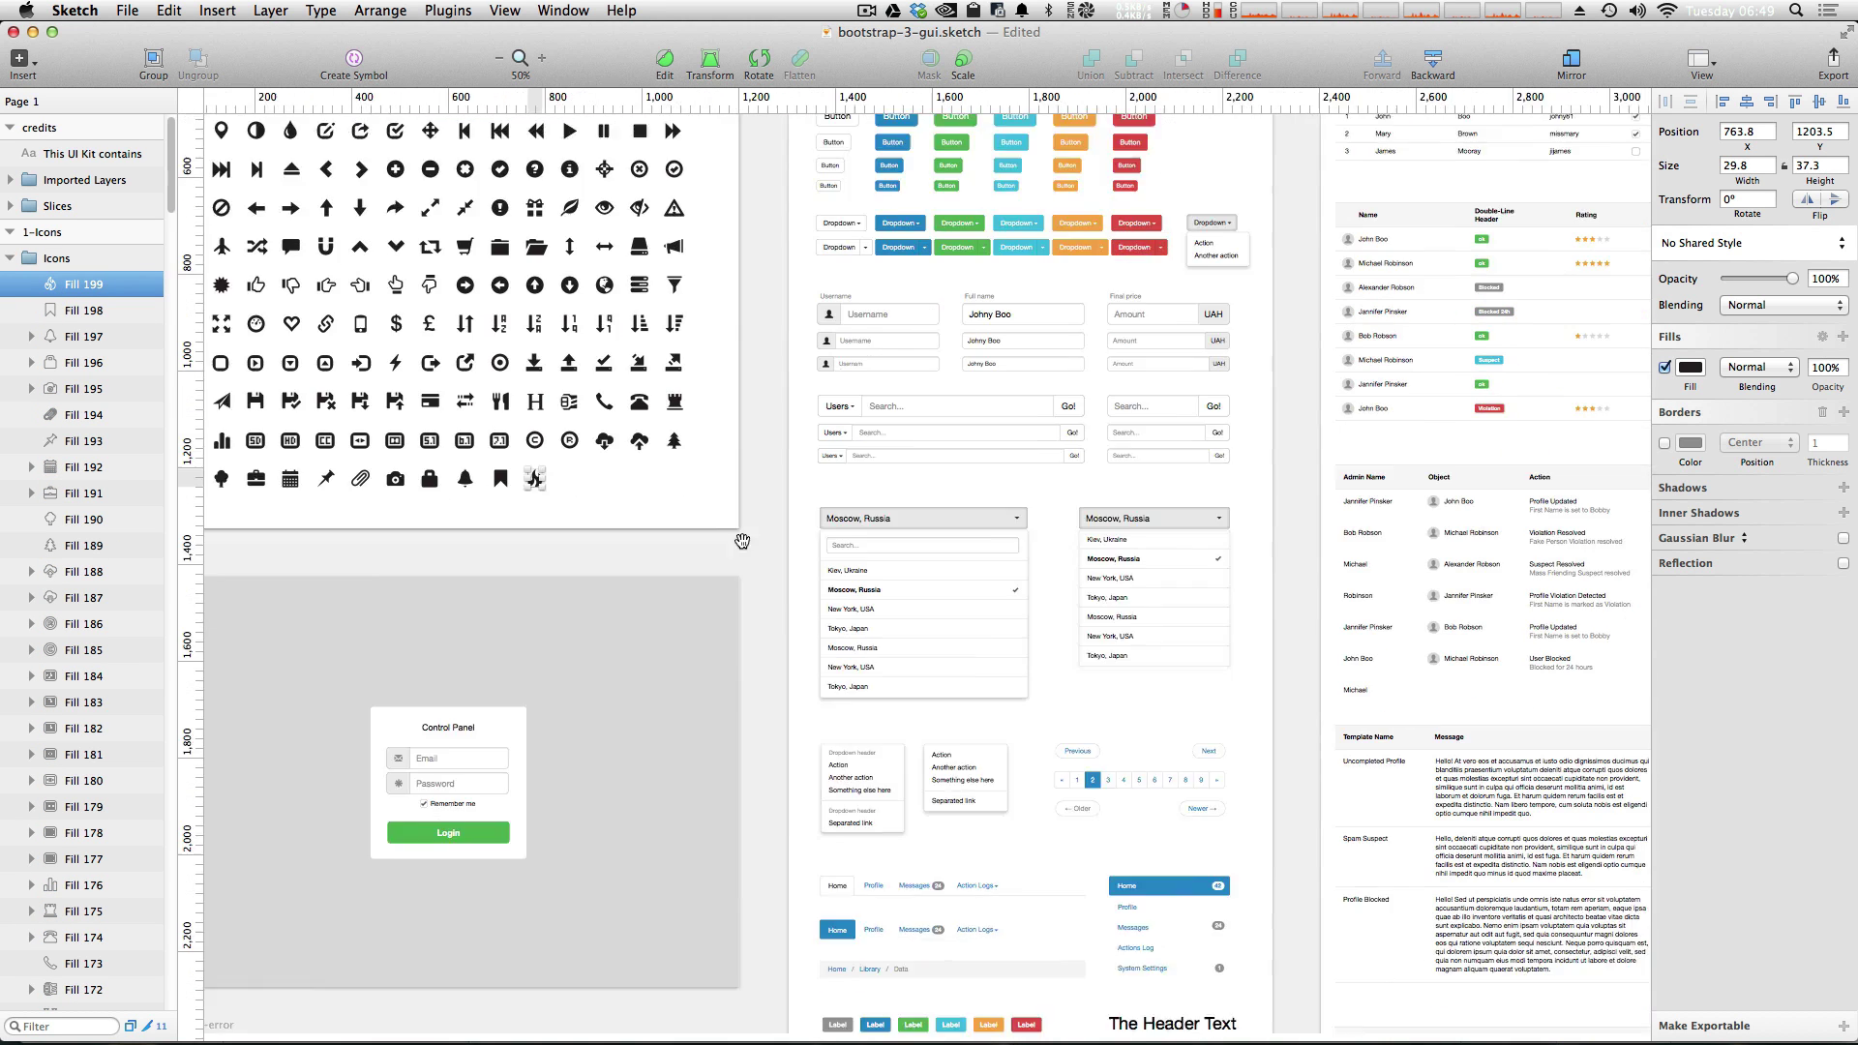
left_click_drag(1303, 683, 1177, 403)
mouse_move(1289, 721)
left_mouse_down()
mouse_move(1267, 602)
mouse_move(1375, 597)
left_mouse_up()
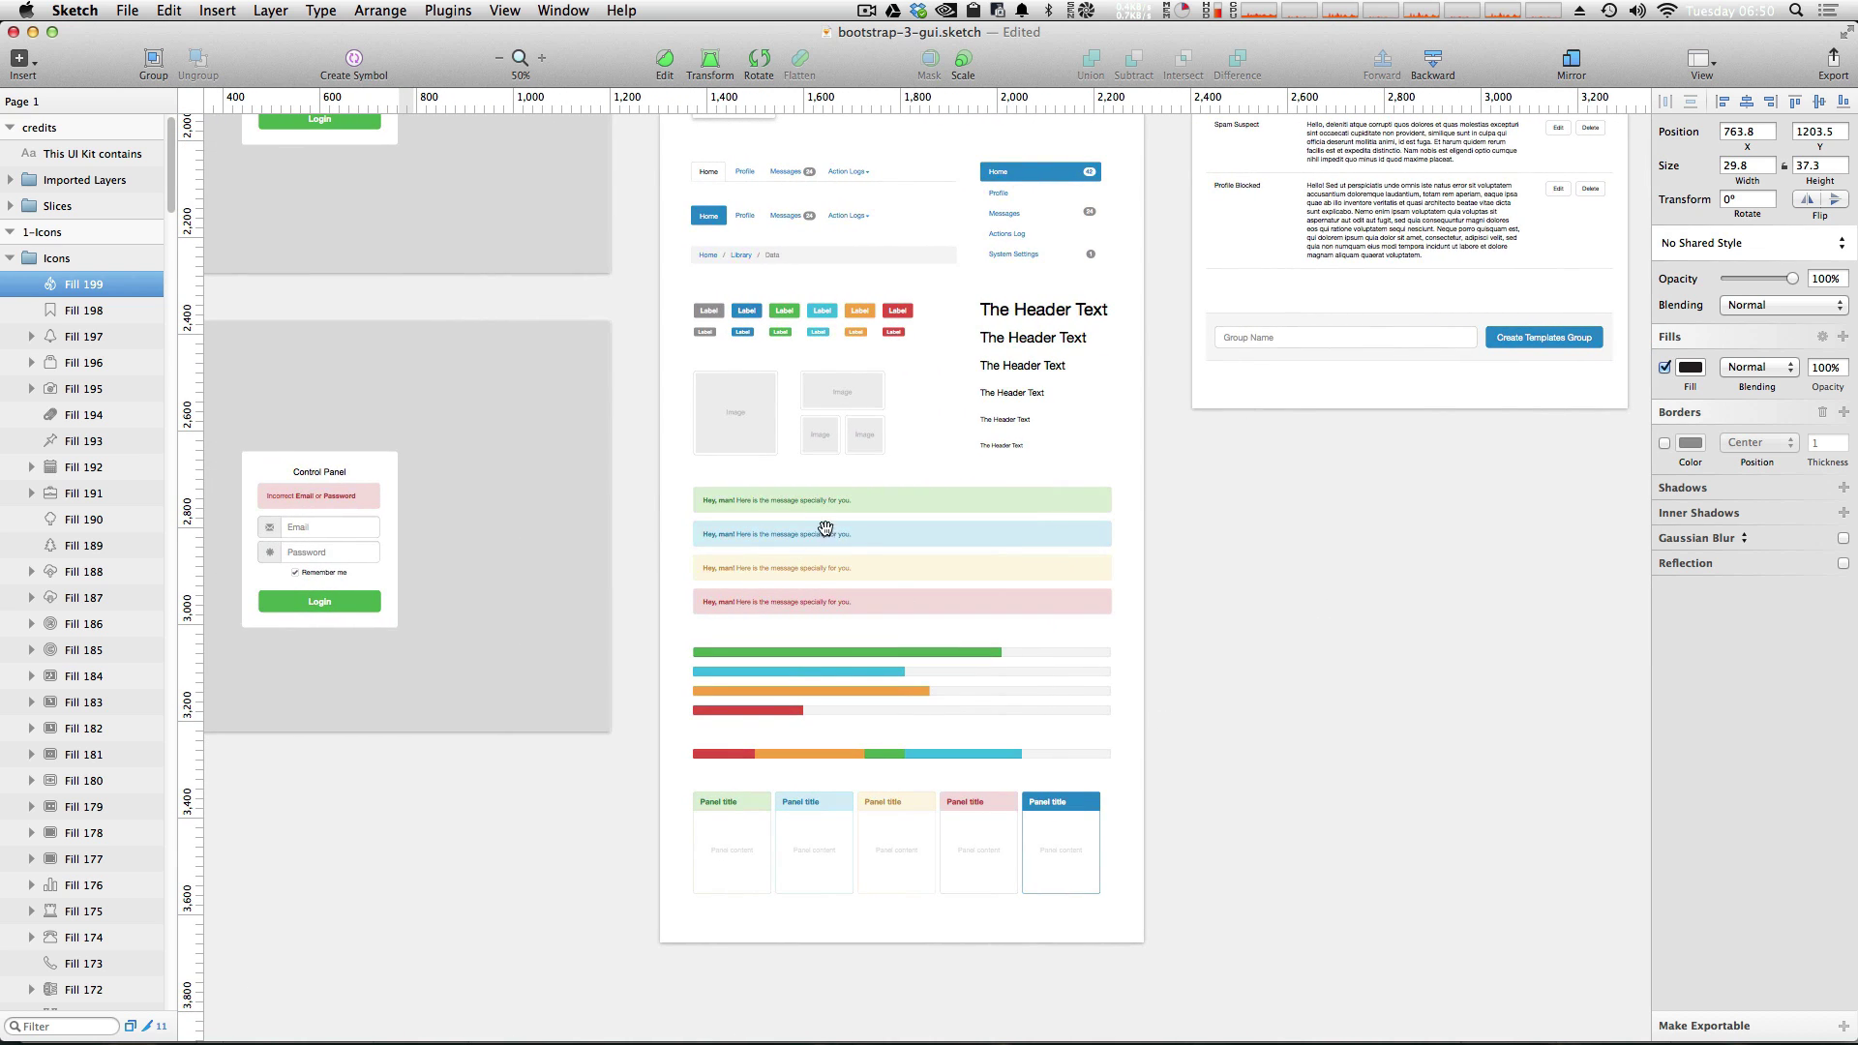
left_click_drag(756, 364, 843, 464)
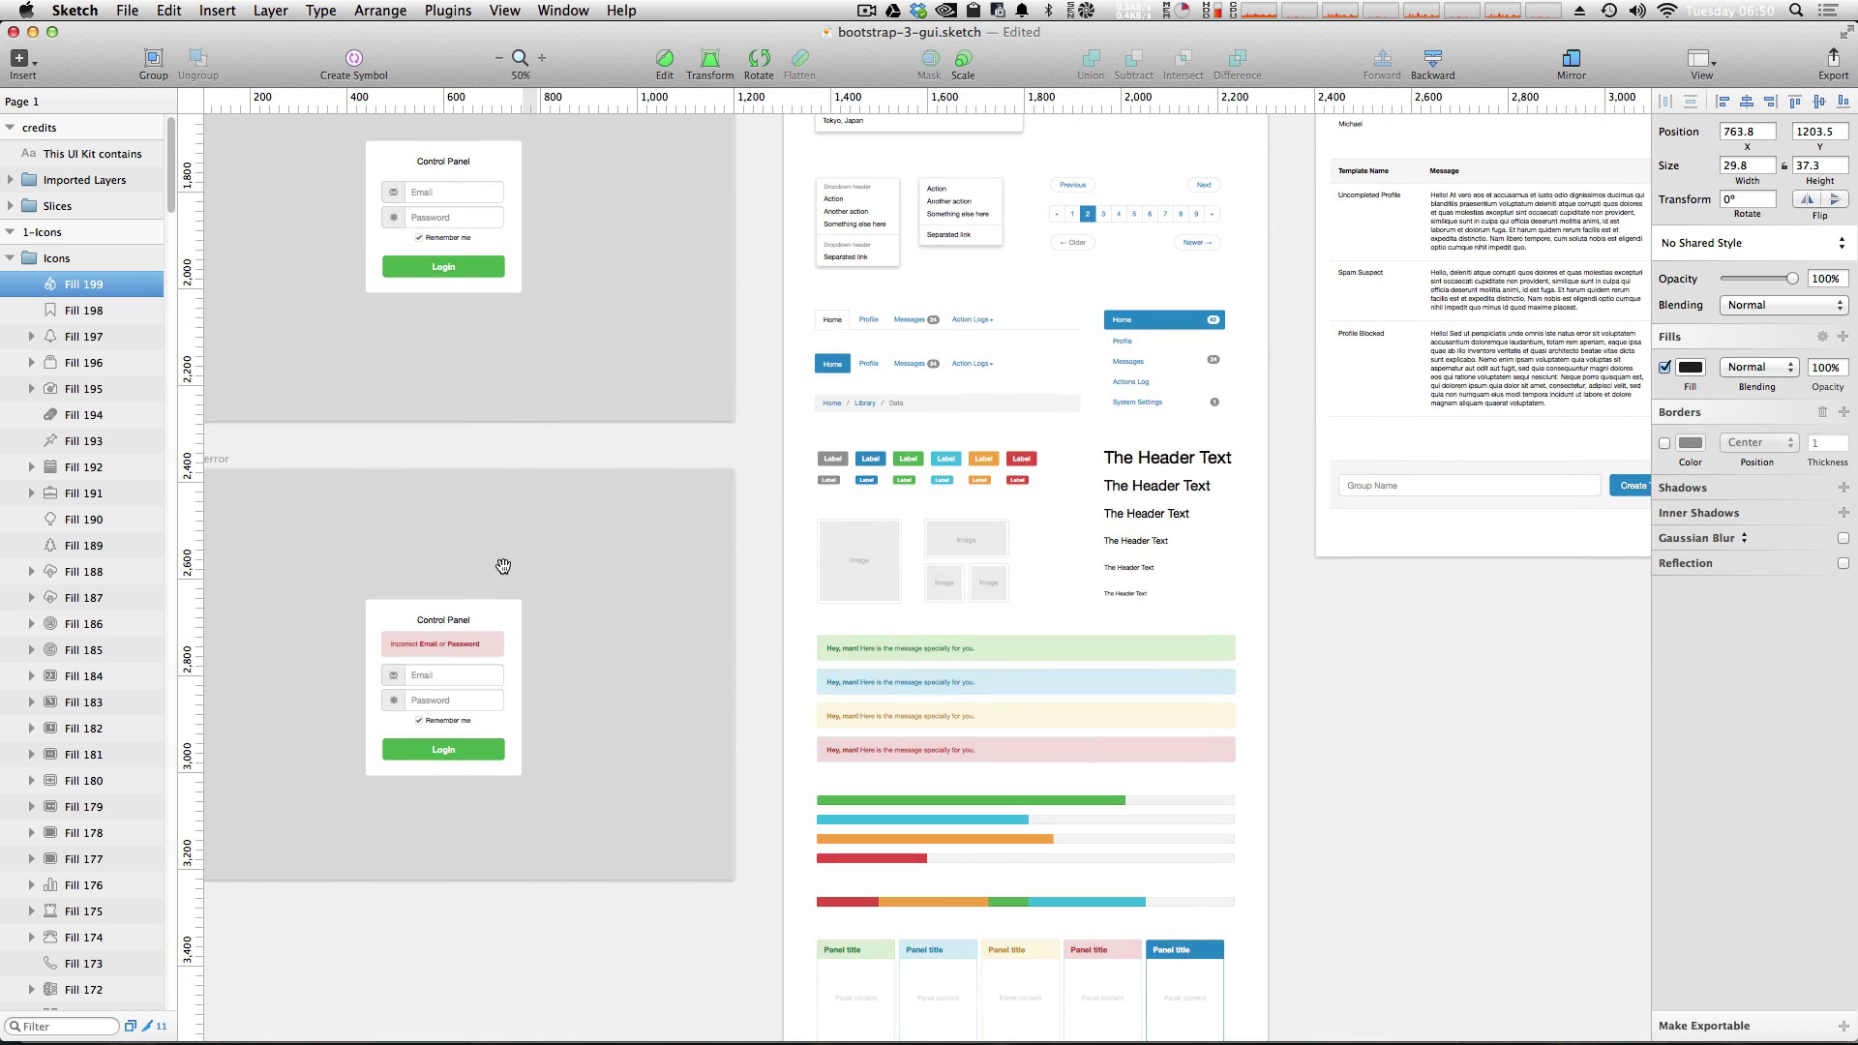
left_click_drag(528, 501, 608, 561)
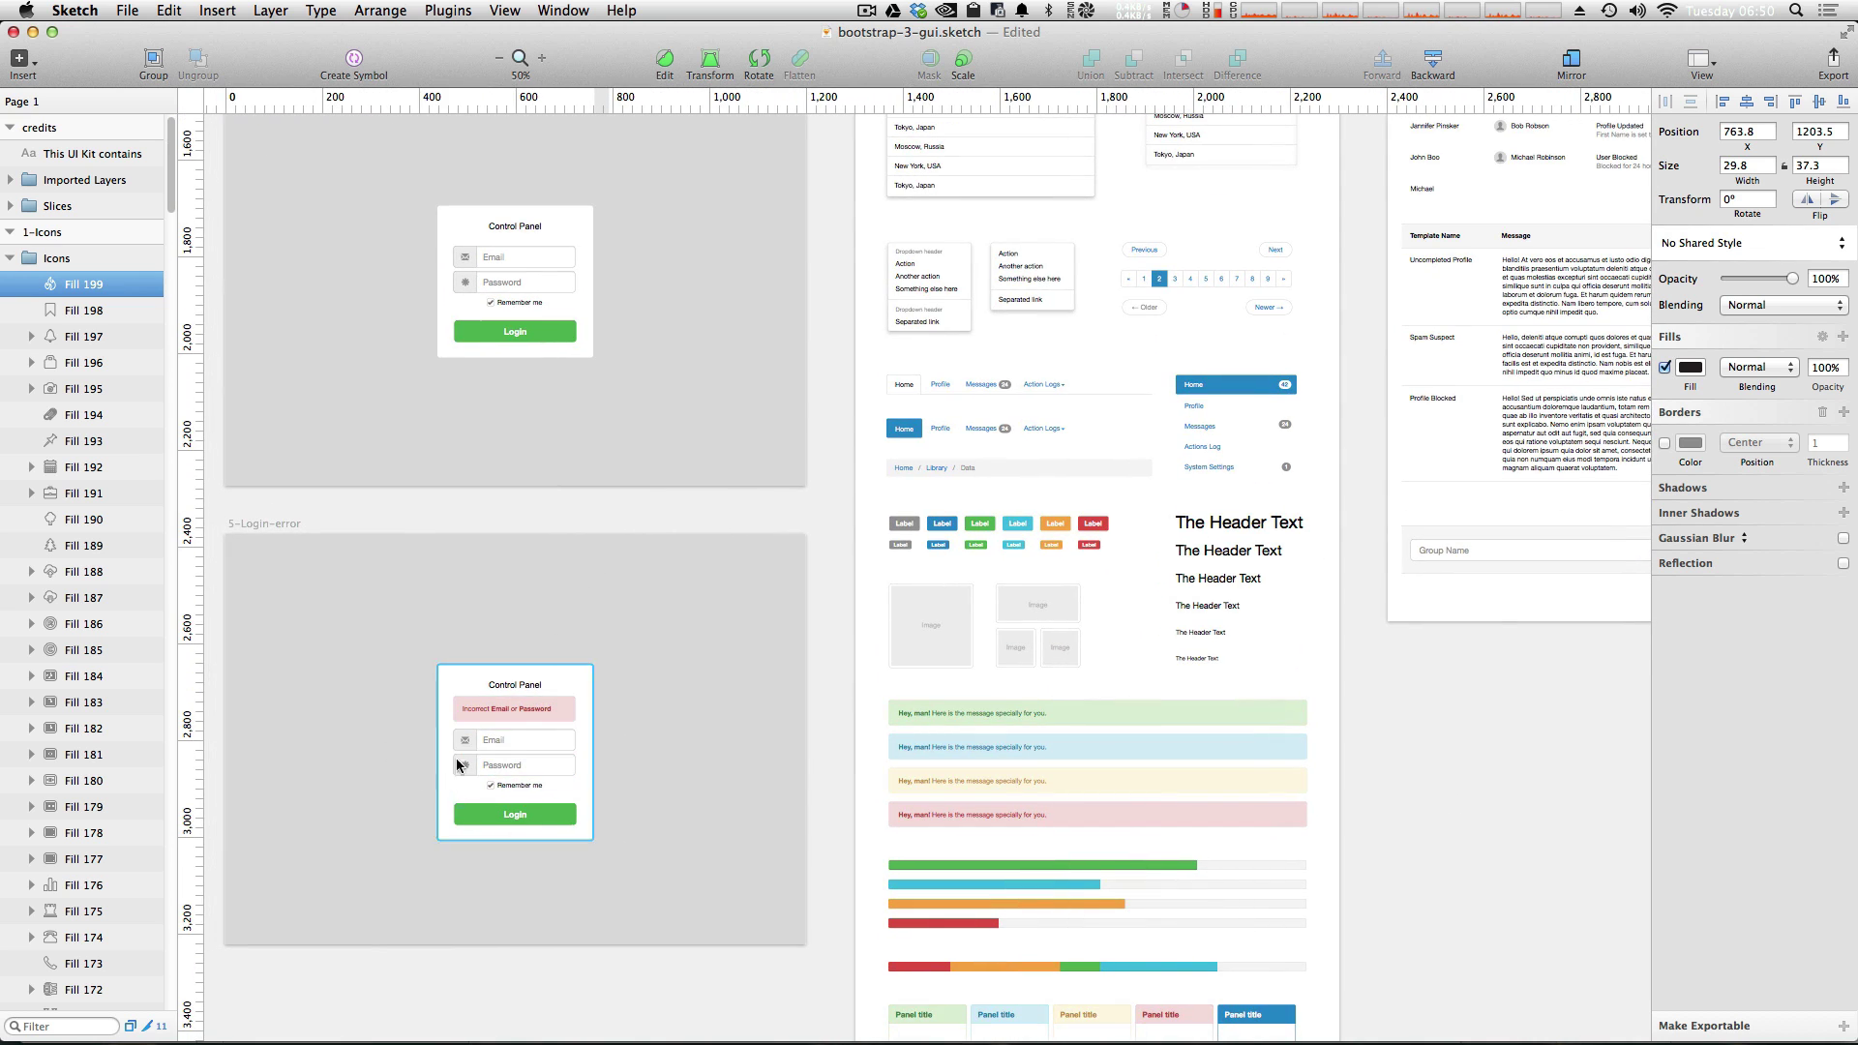
scroll(1016, 436, "right", 10)
scroll(1017, 436, "down", 5)
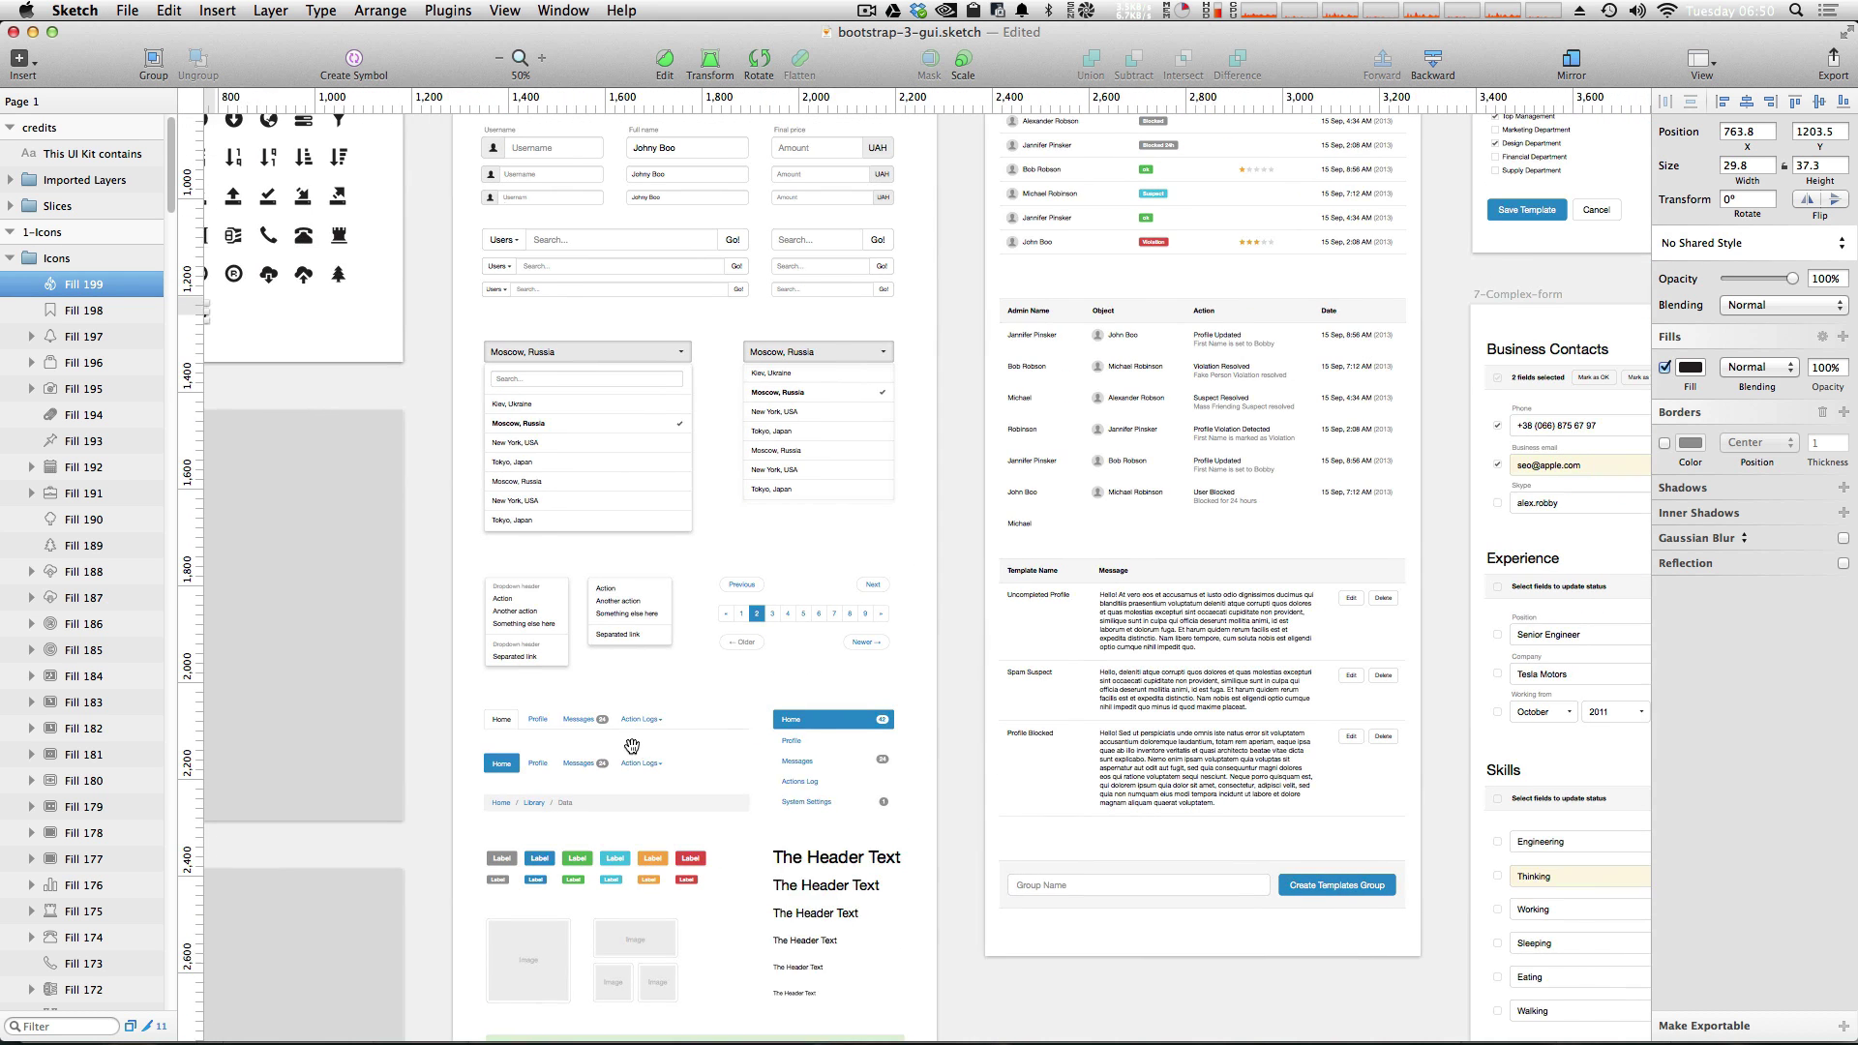
scroll(1112, 571, "up", 5)
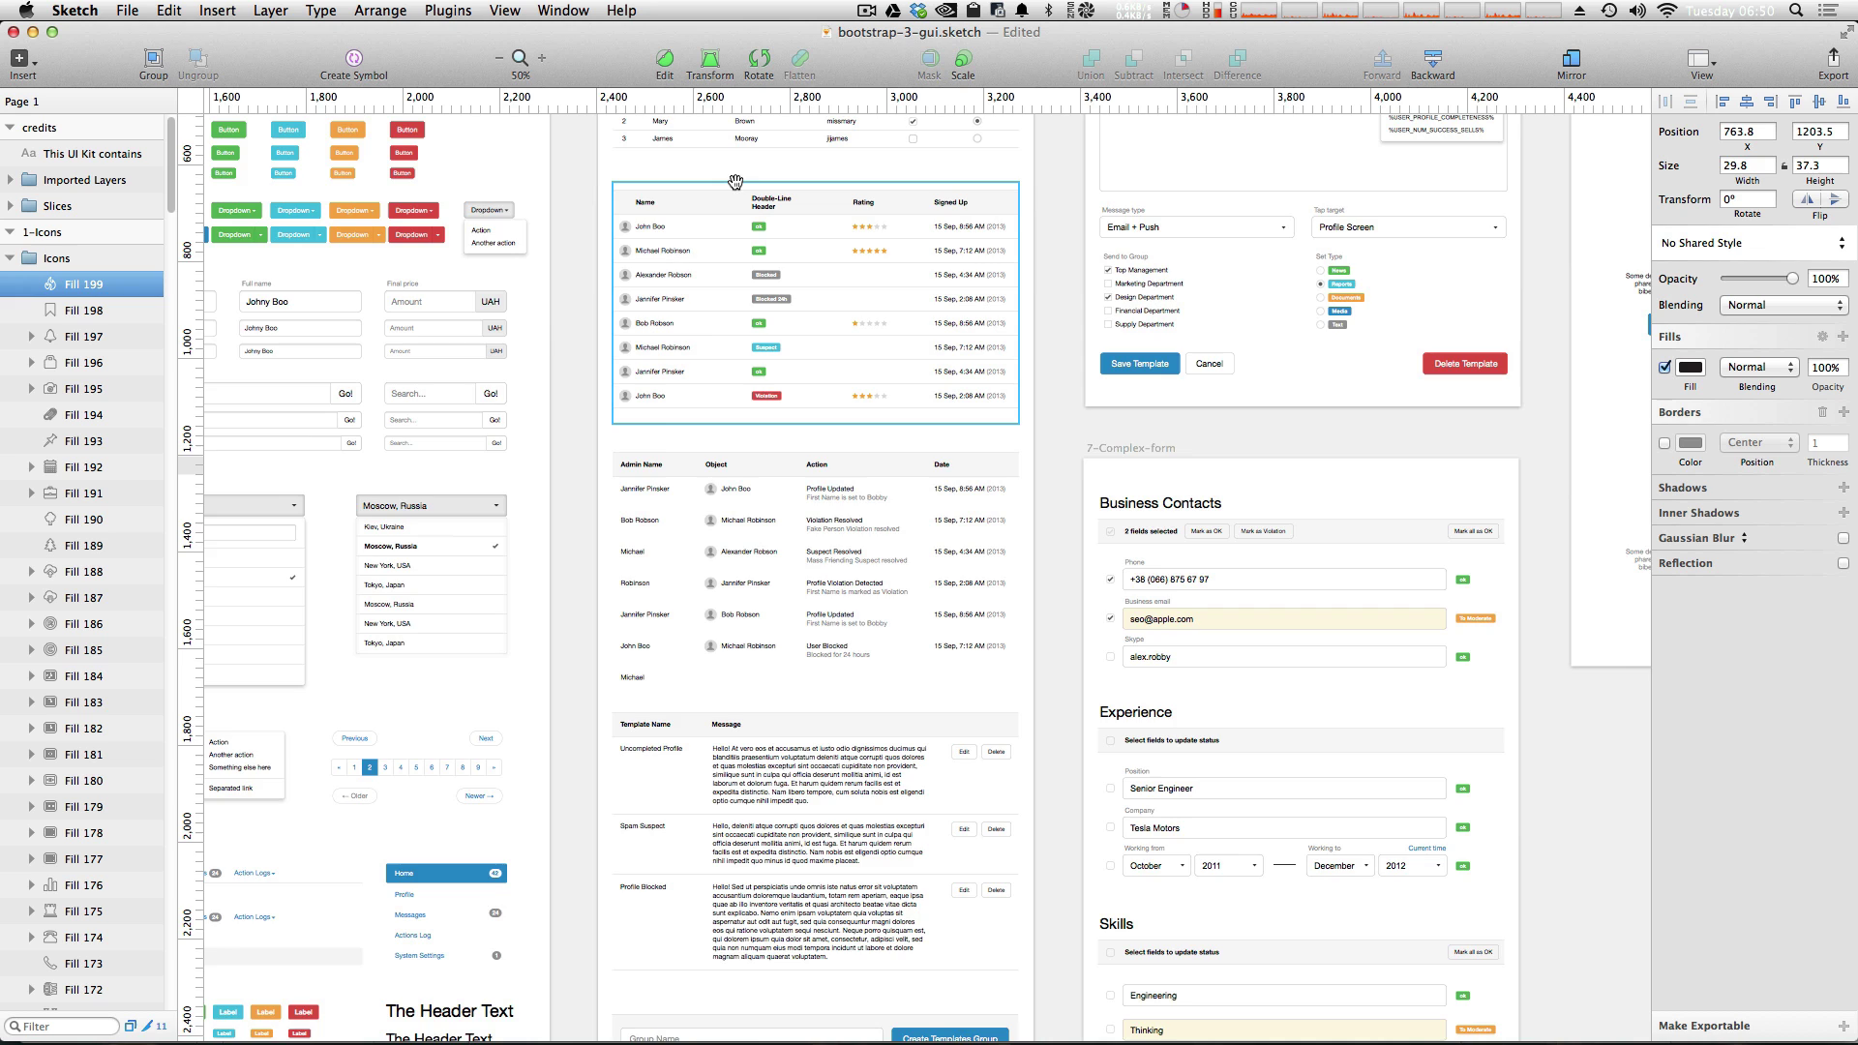
scroll(823, 372, "up", 3)
scroll(822, 372, "left", 1)
scroll(822, 371, "up", 3)
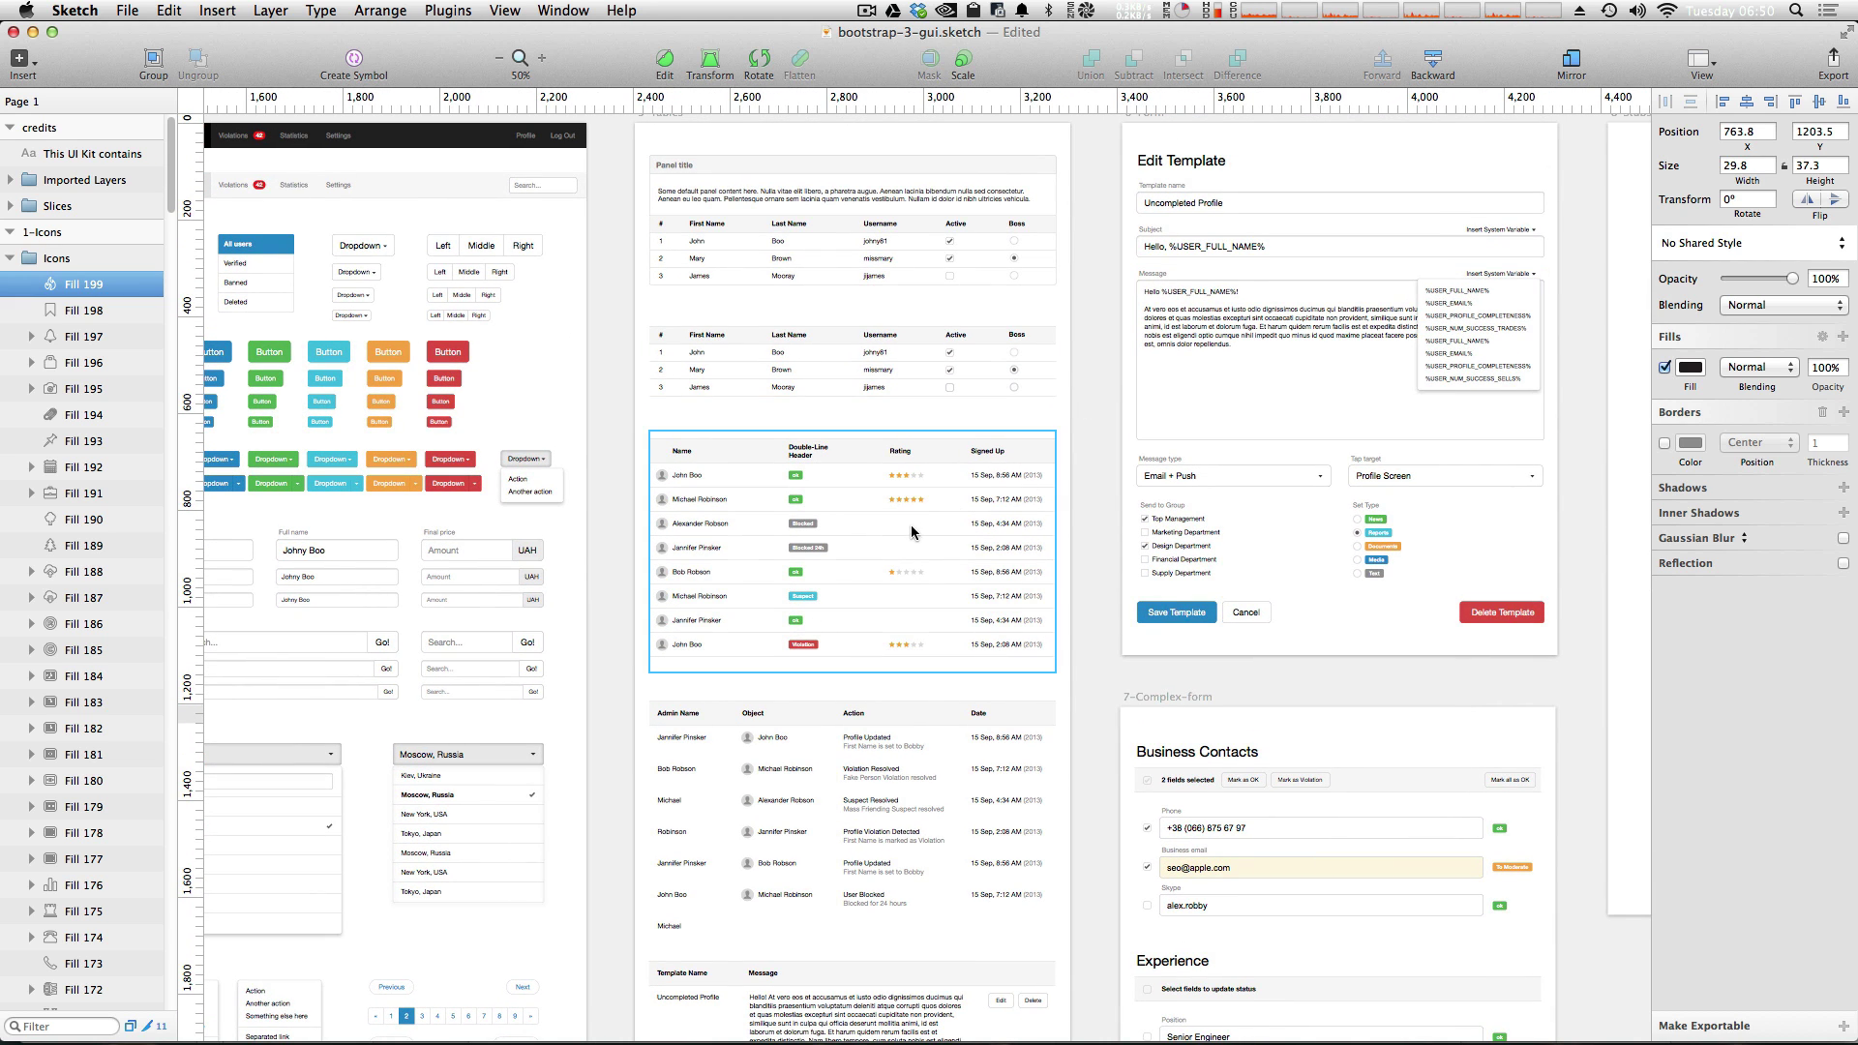
scroll(913, 532, "right", 3)
scroll(914, 532, "up", 1)
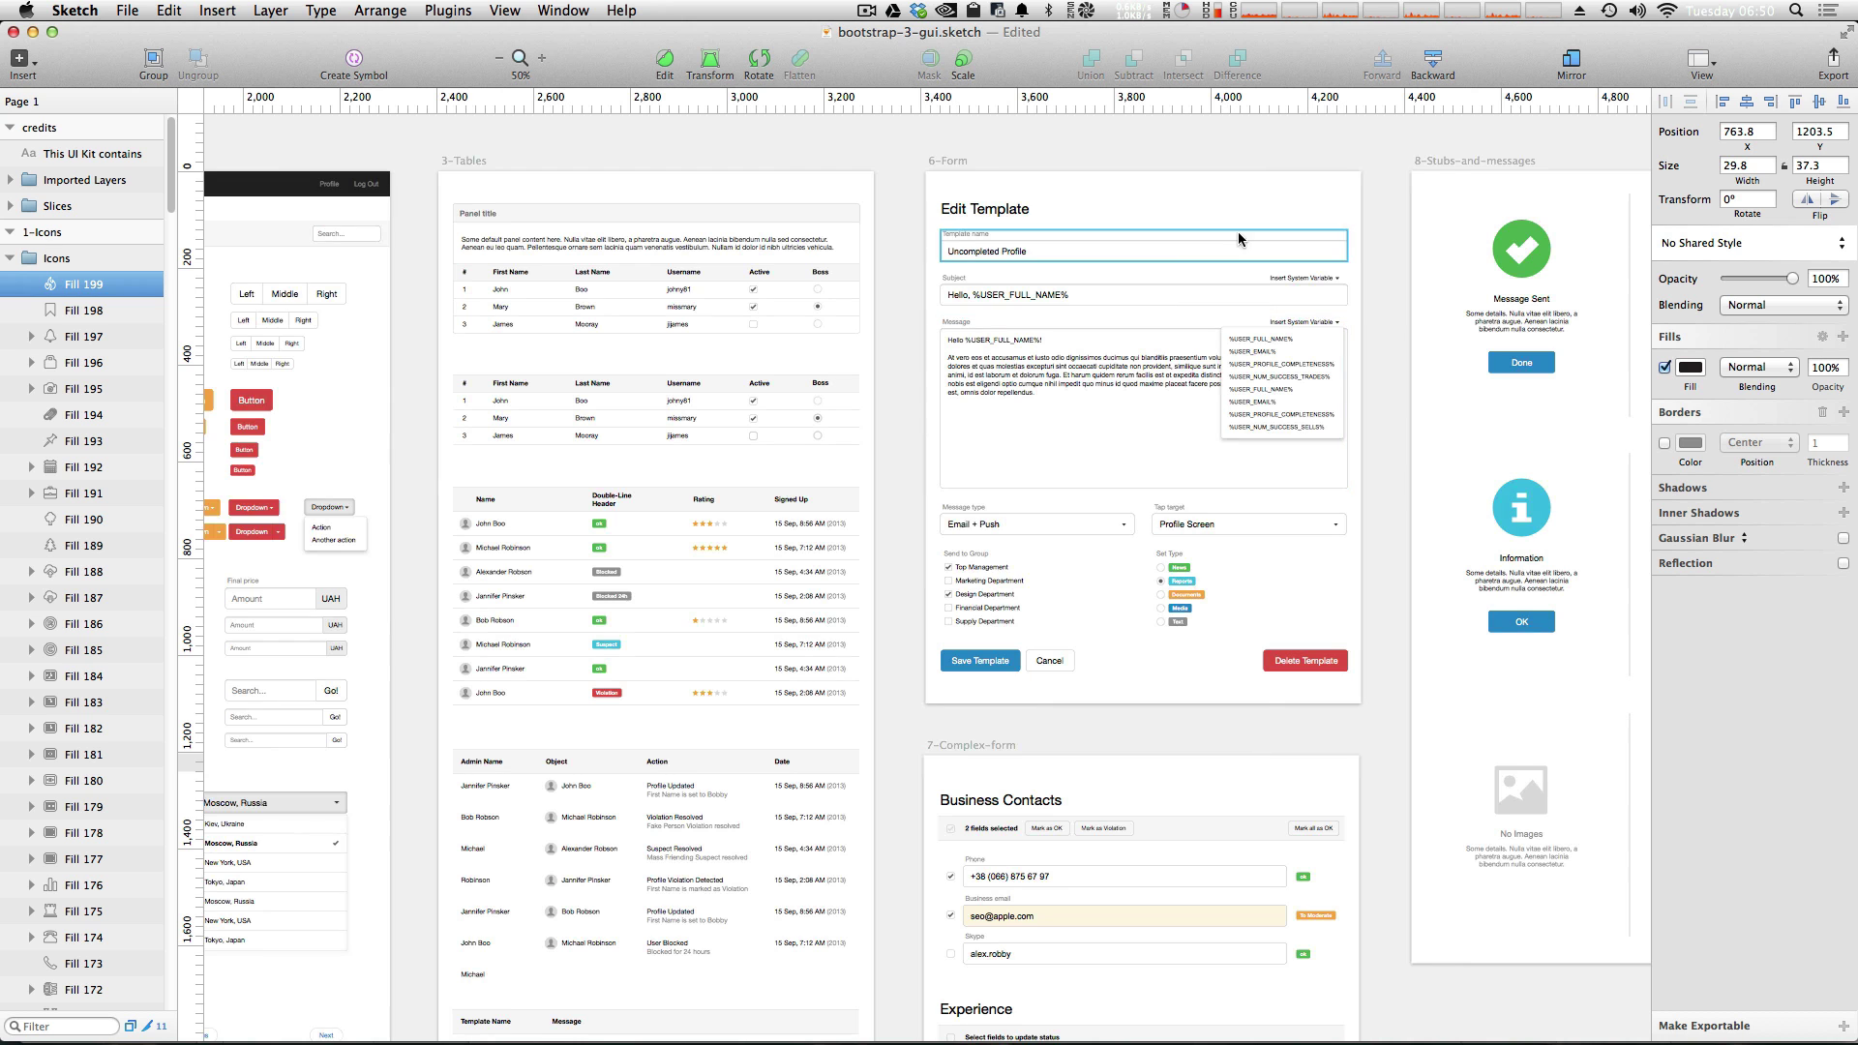
scroll(1292, 587, "right", 3)
scroll(1292, 587, "down", 1)
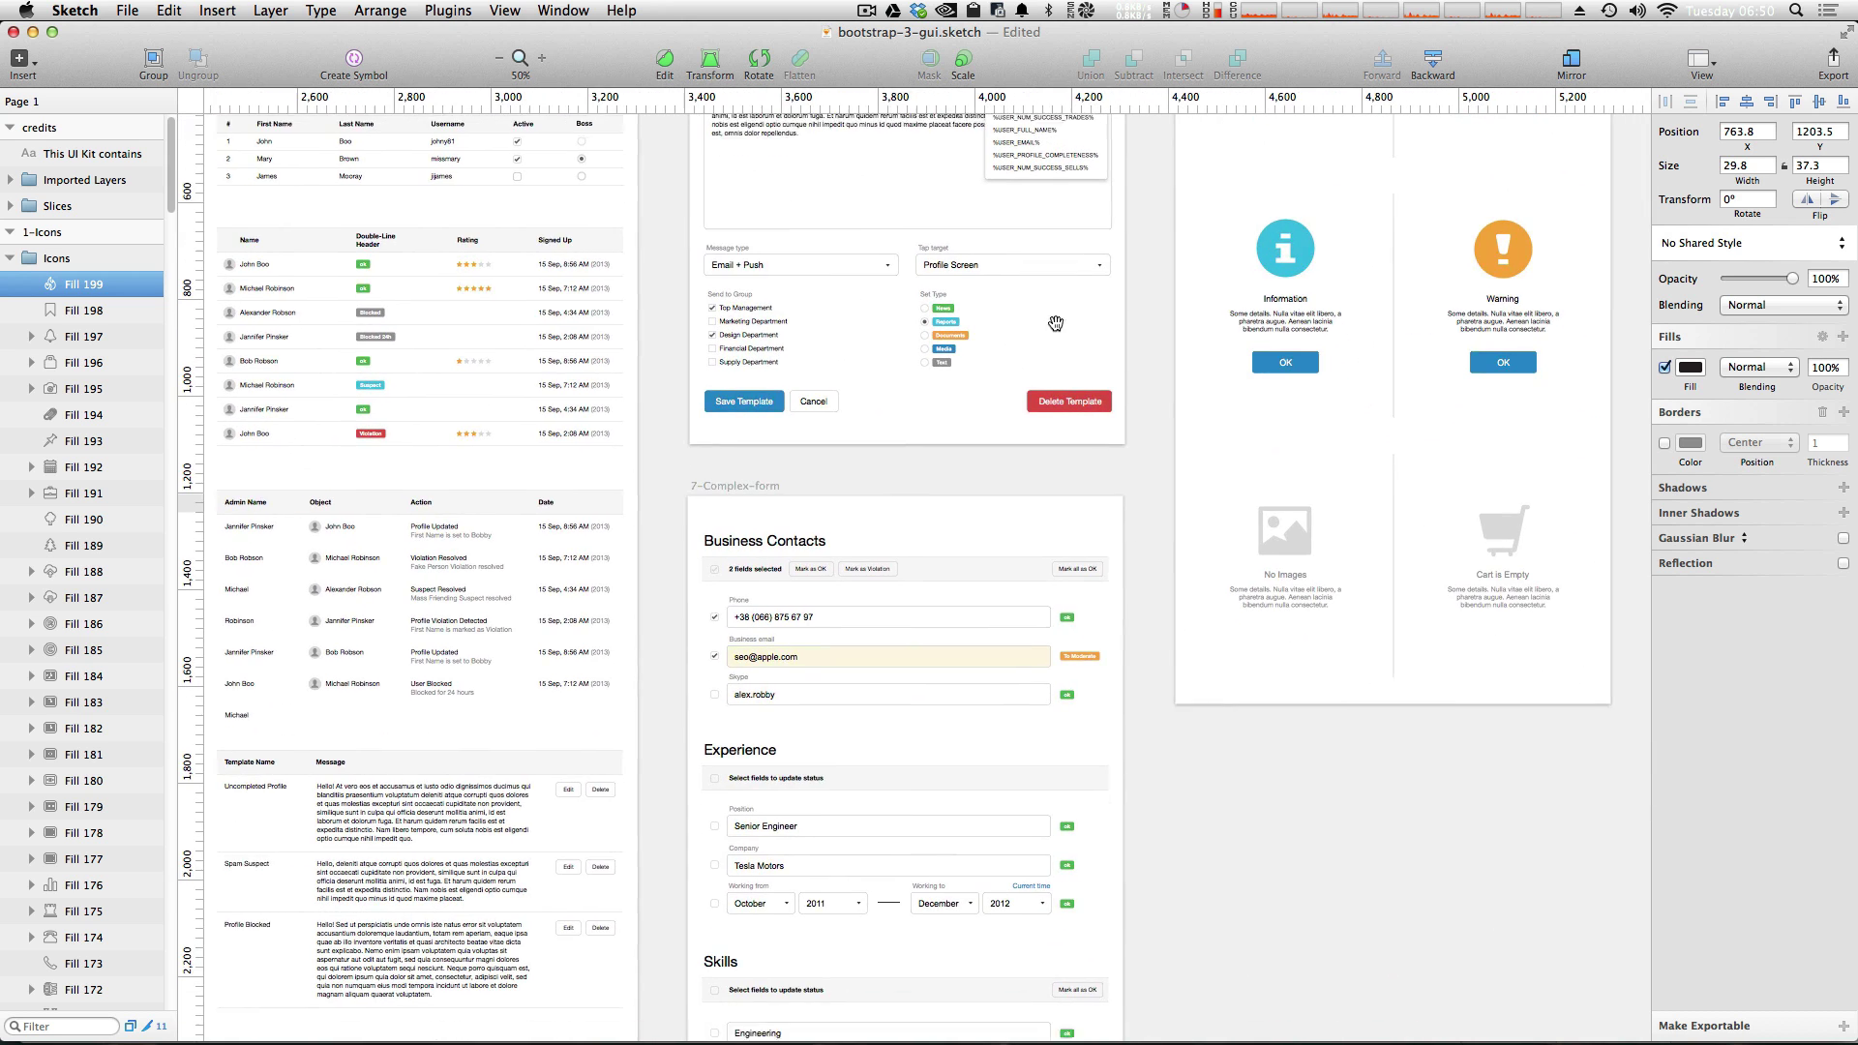
scroll(1118, 493, "right", 3)
scroll(1119, 494, "down", 1)
left_click_drag(1118, 495, 958, 353)
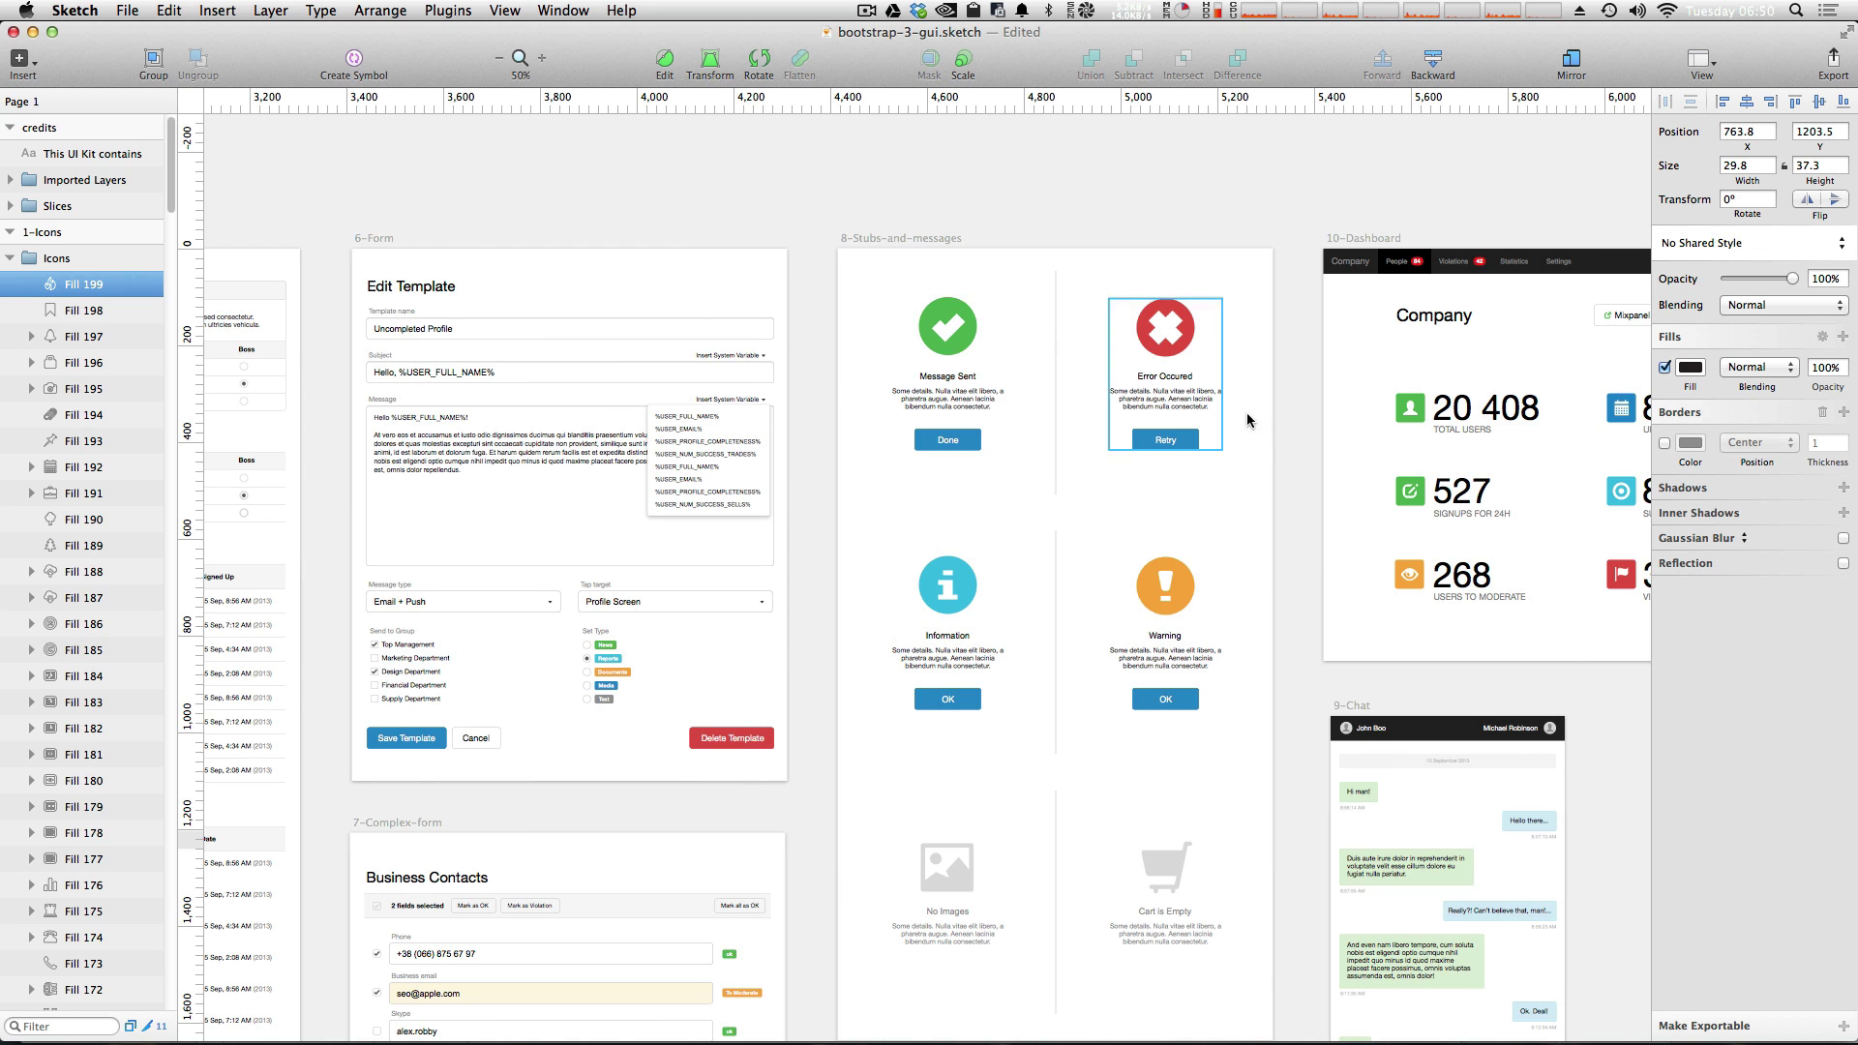
left_click_drag(1333, 465, 965, 446)
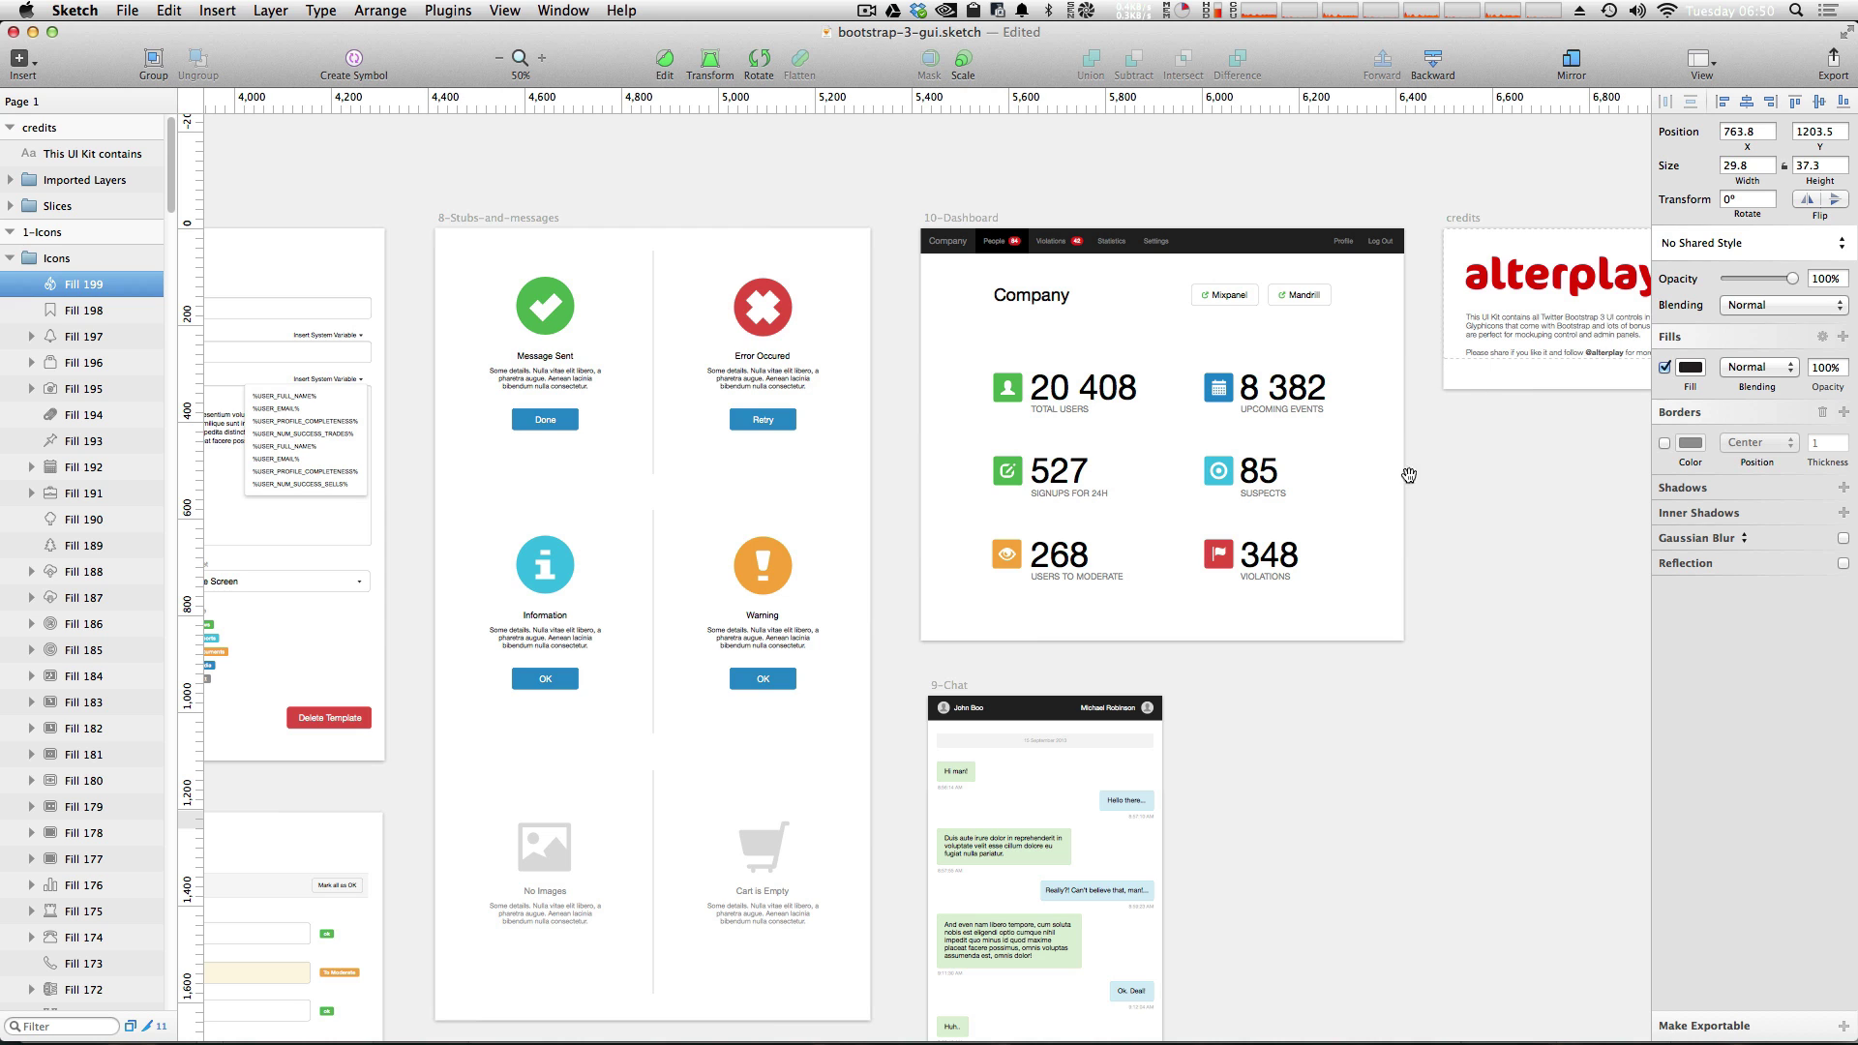
left_click_drag(1408, 475, 1441, 339)
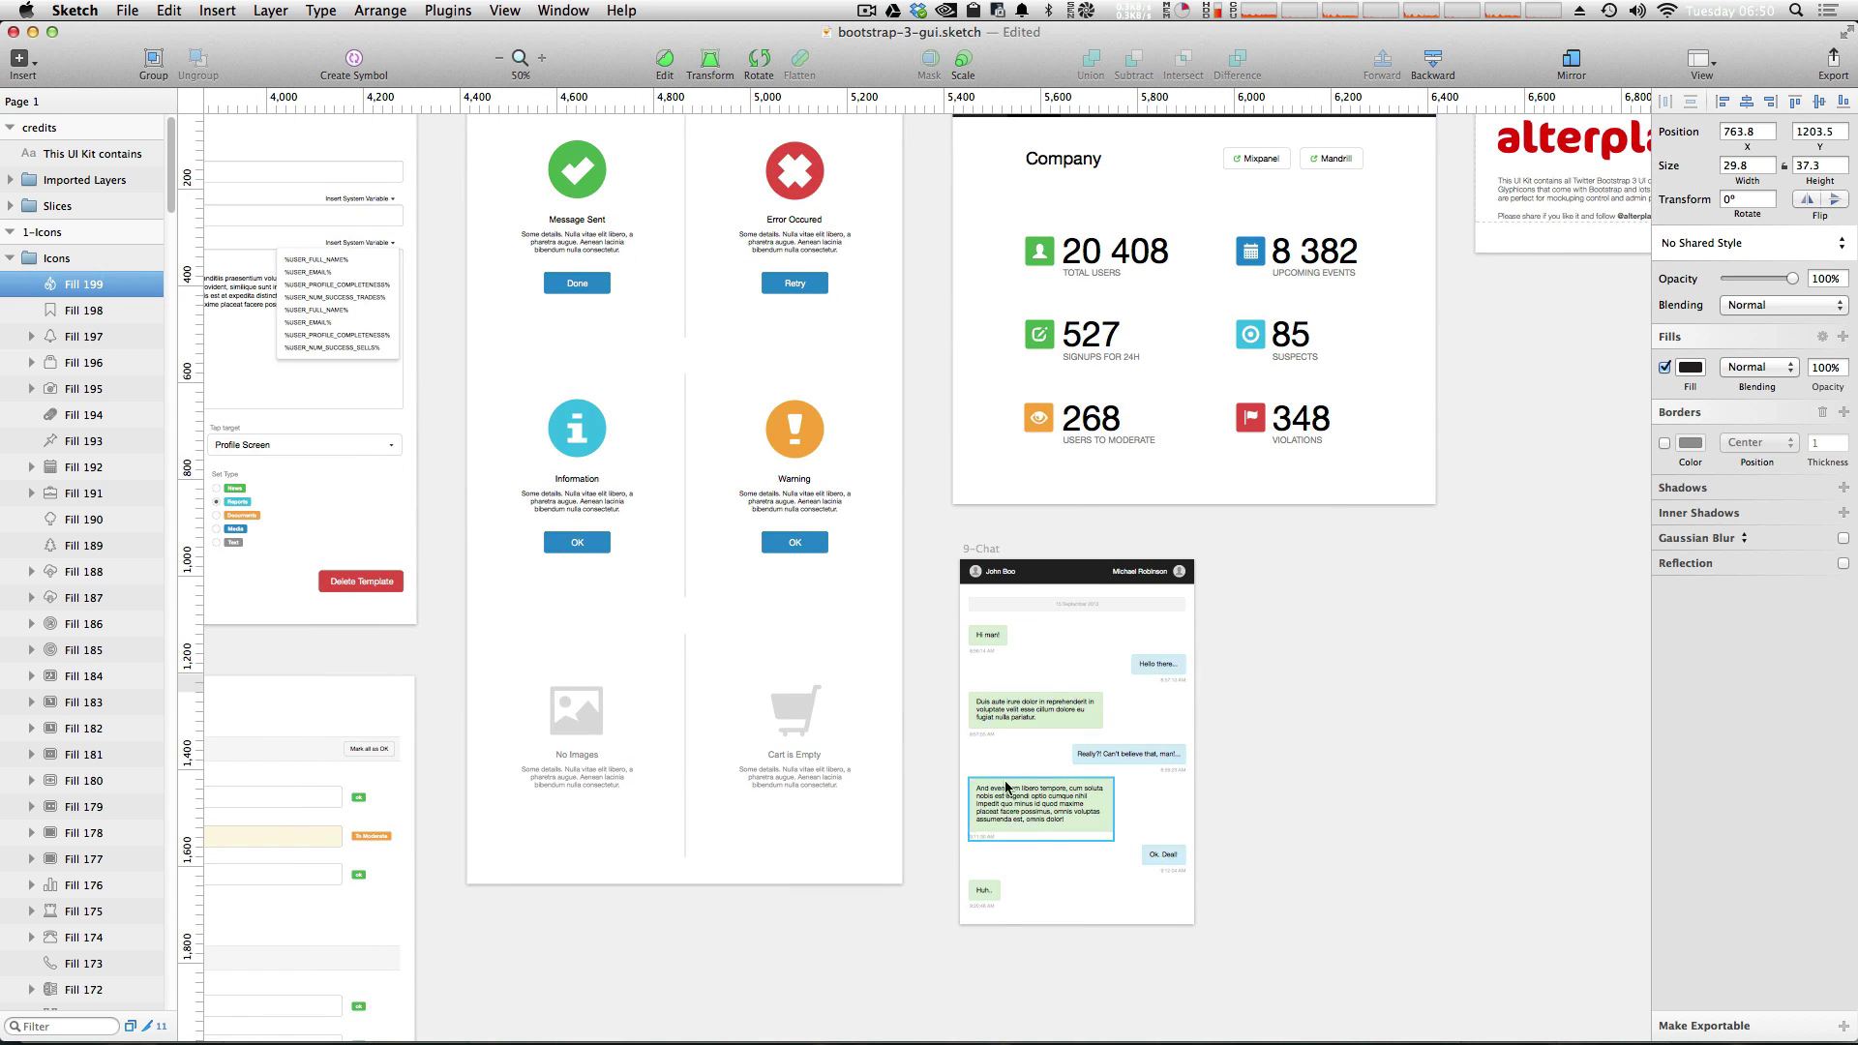
scroll(1408, 537, "up", 5)
left_click_drag(1409, 537, 1142, 380)
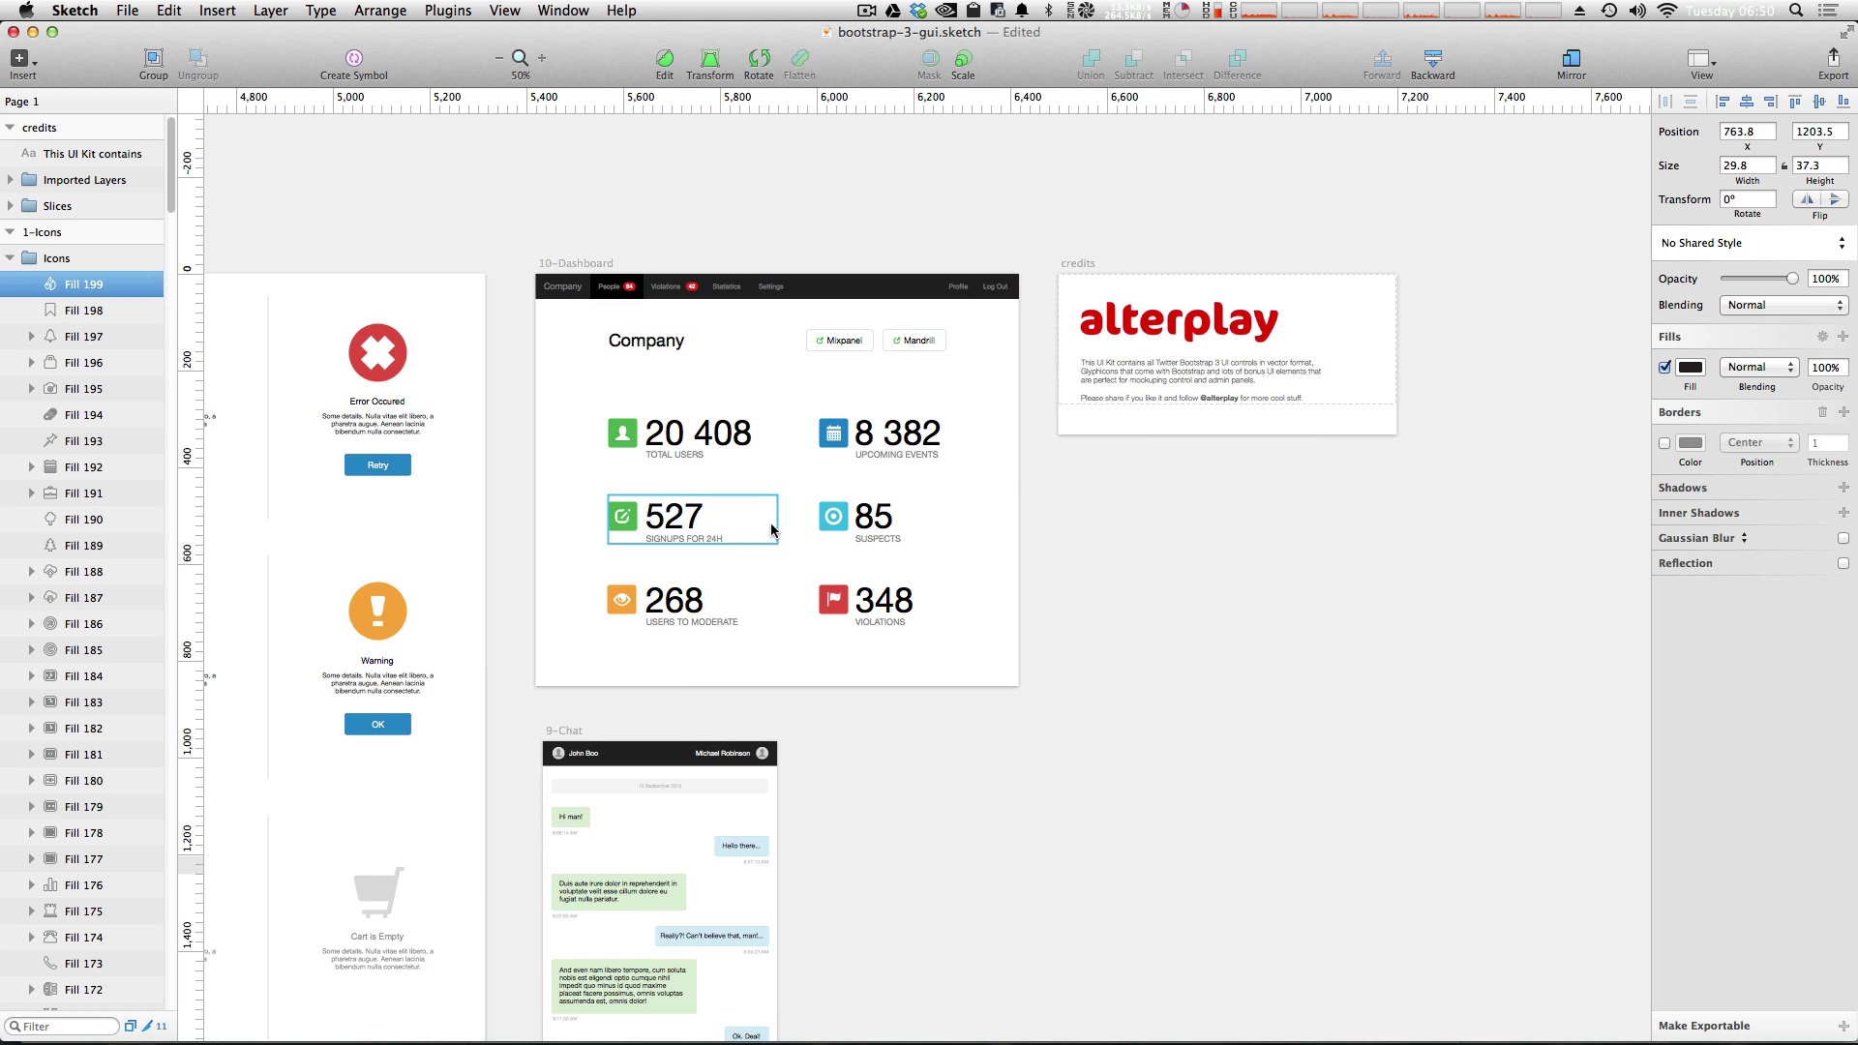
scroll(762, 511, "left", 3)
scroll(762, 511, "left", 8)
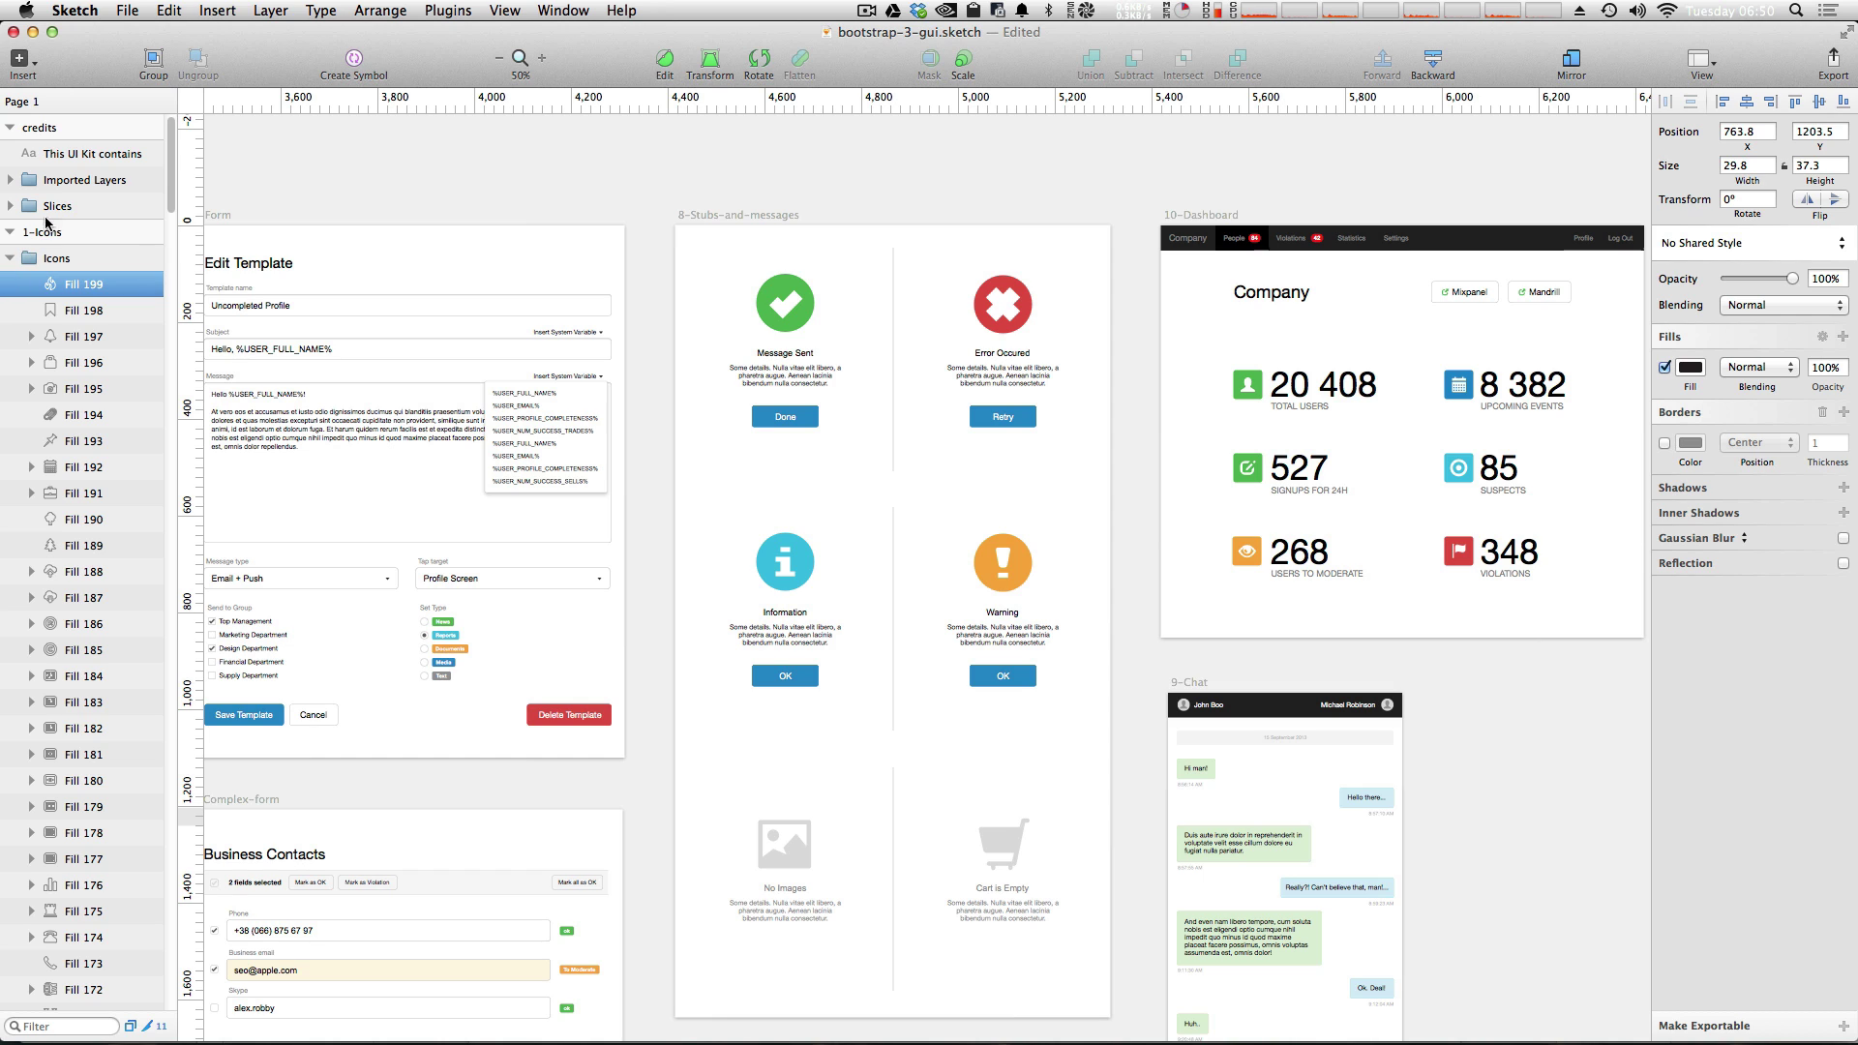
left_click(20, 61)
mouse_move(87, 312)
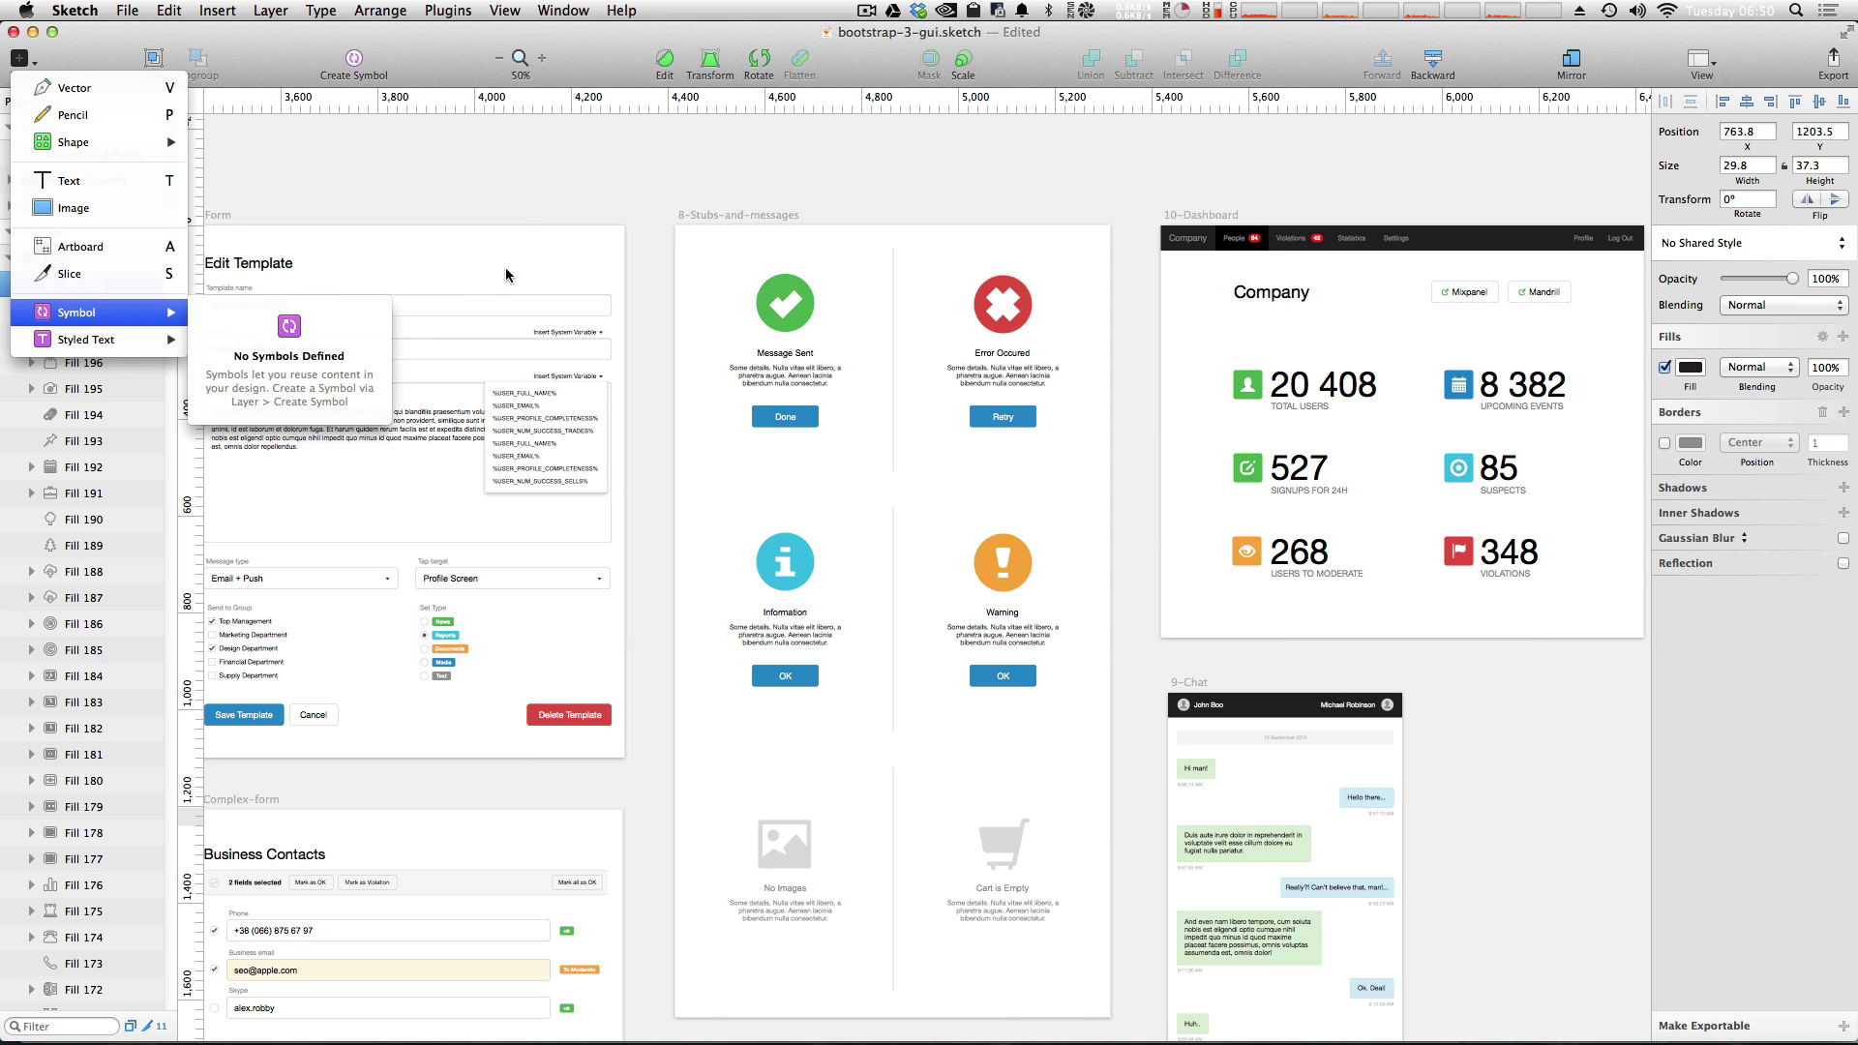
left_click(597, 354)
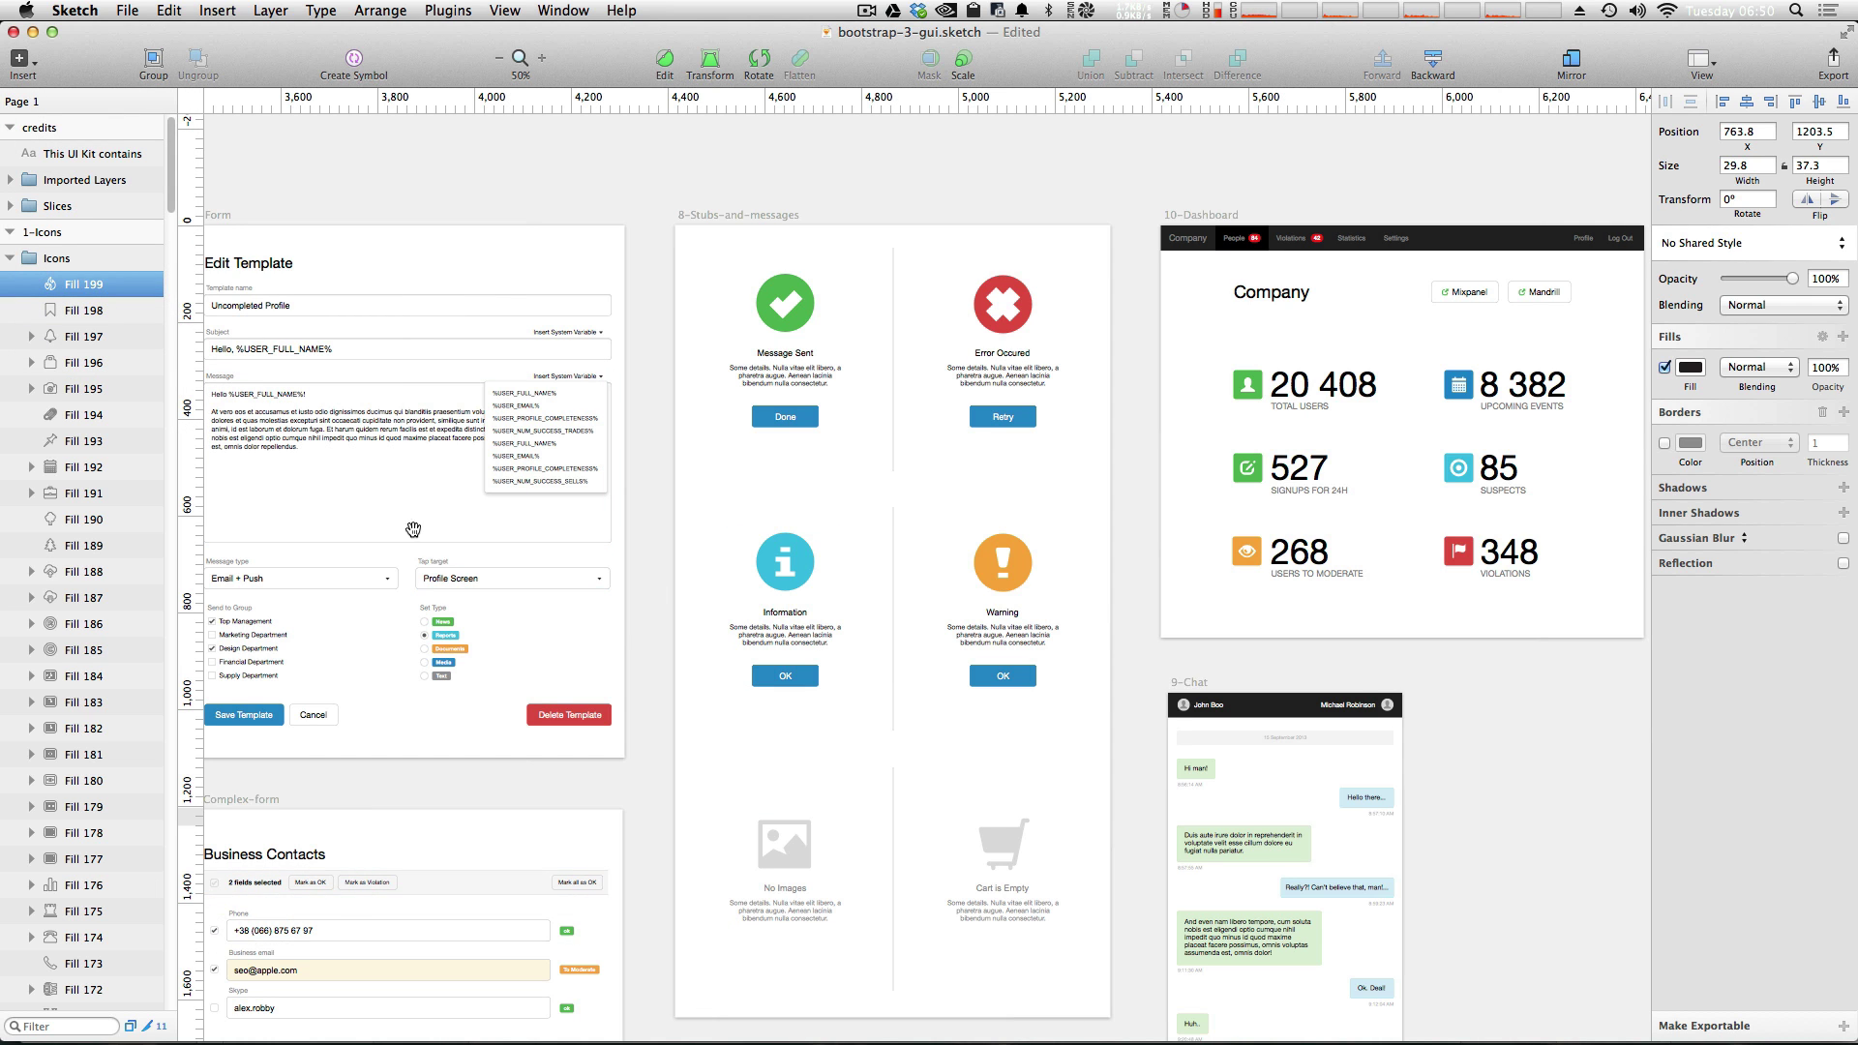
left_click_drag(356, 826, 987, 524)
Pan the canvas back to the 1-Icons artboard and reveal blank space to its left
left_click_drag(639, 501, 1381, 410)
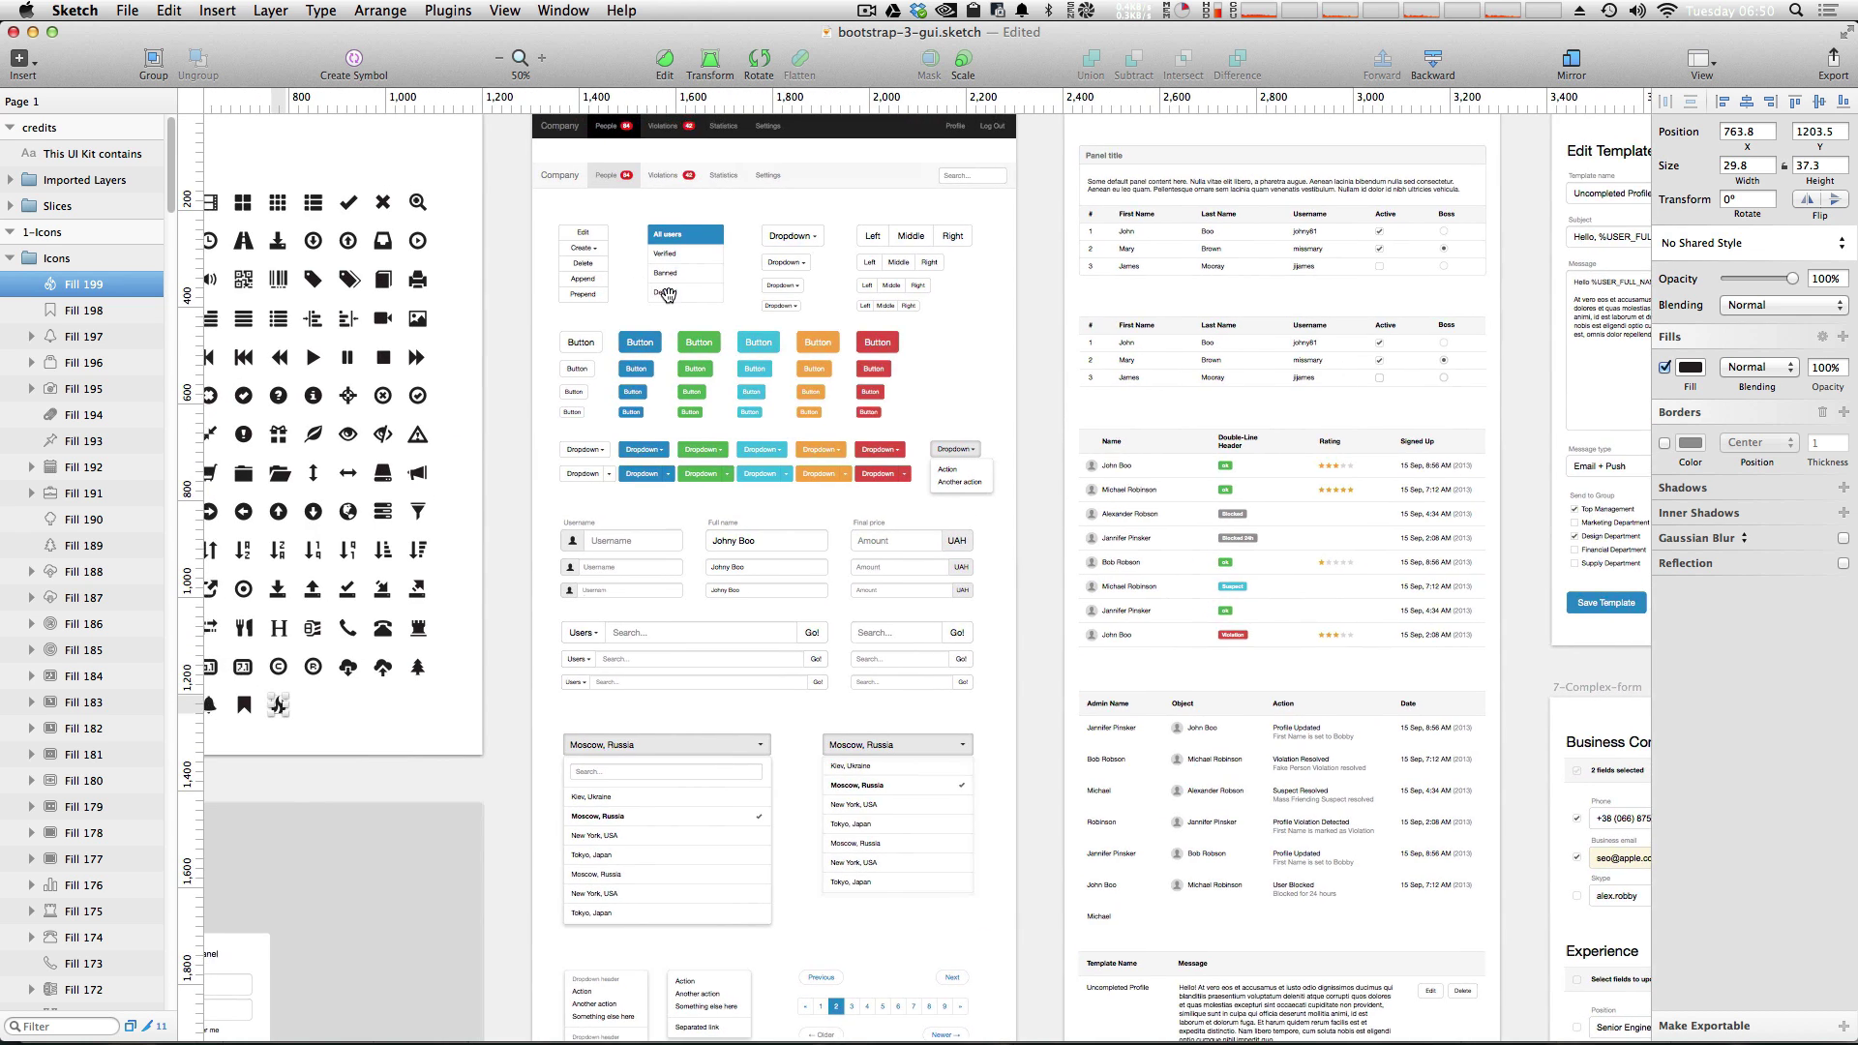
left_click_drag(218, 203, 726, 291)
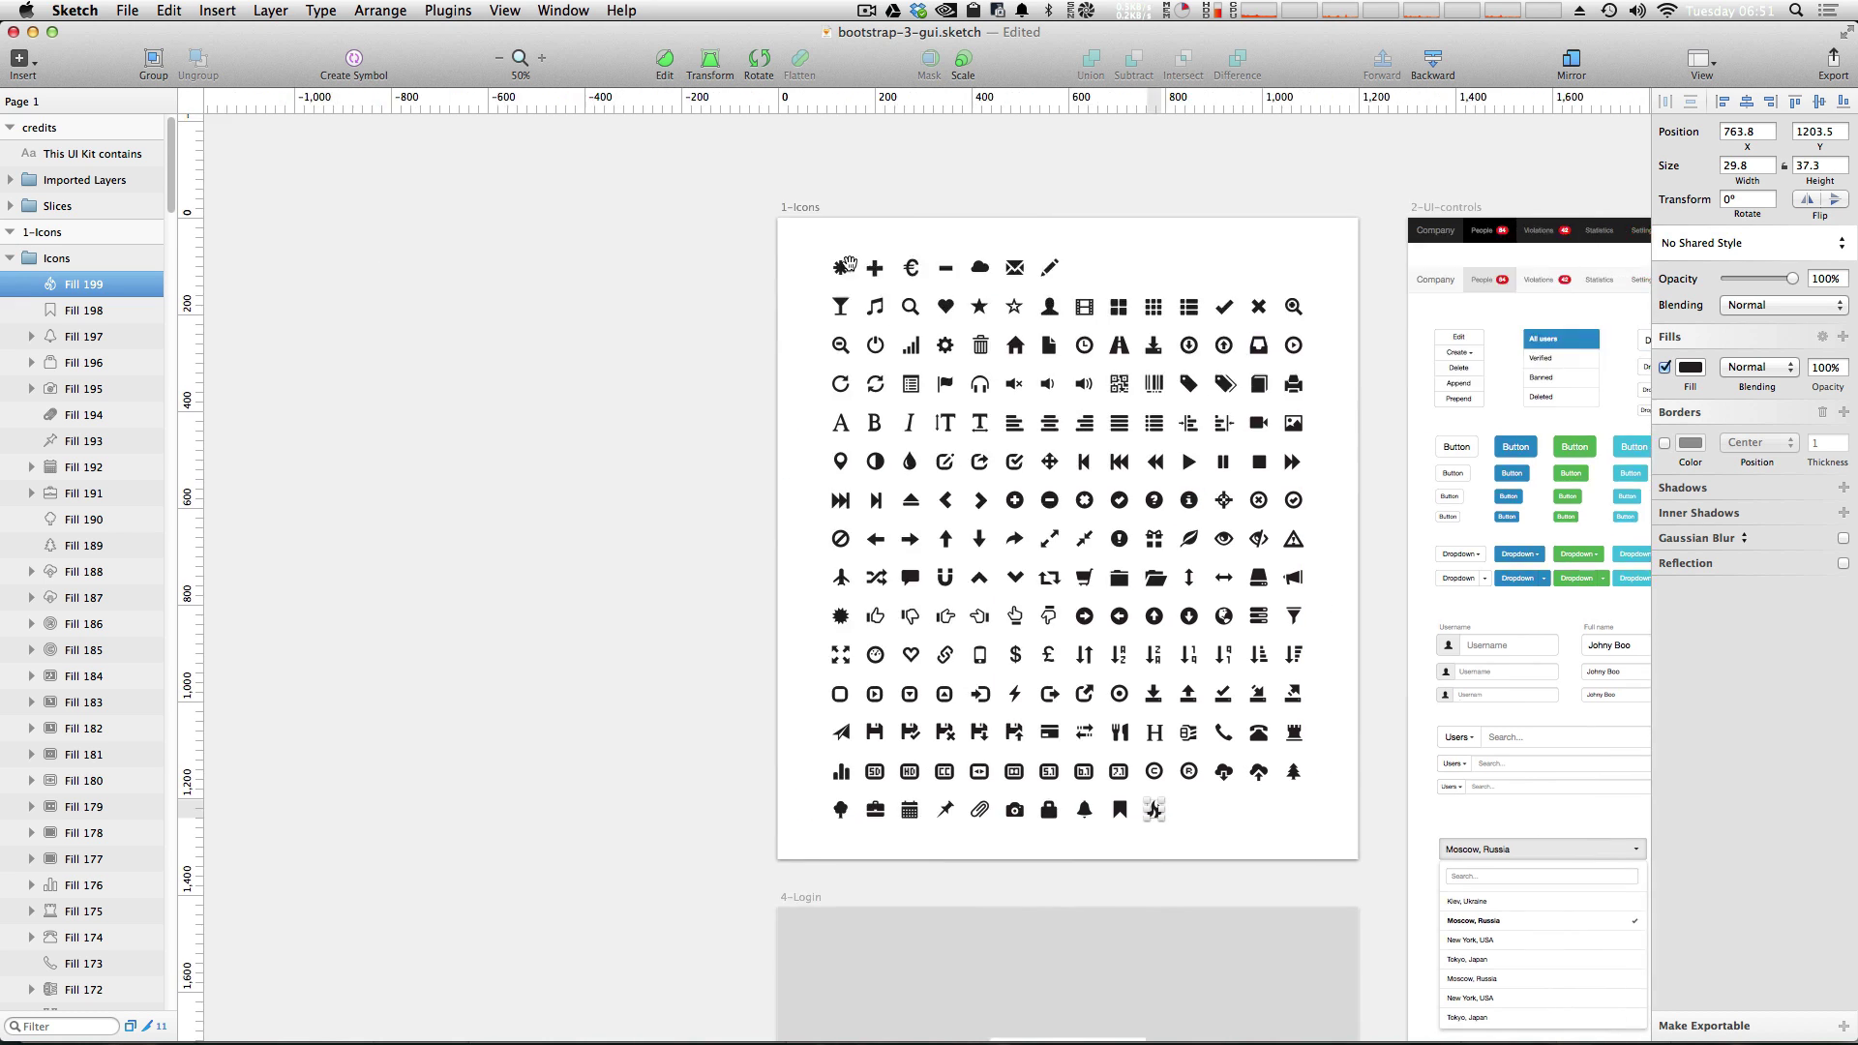
left_click_drag(412, 274, 1199, 313)
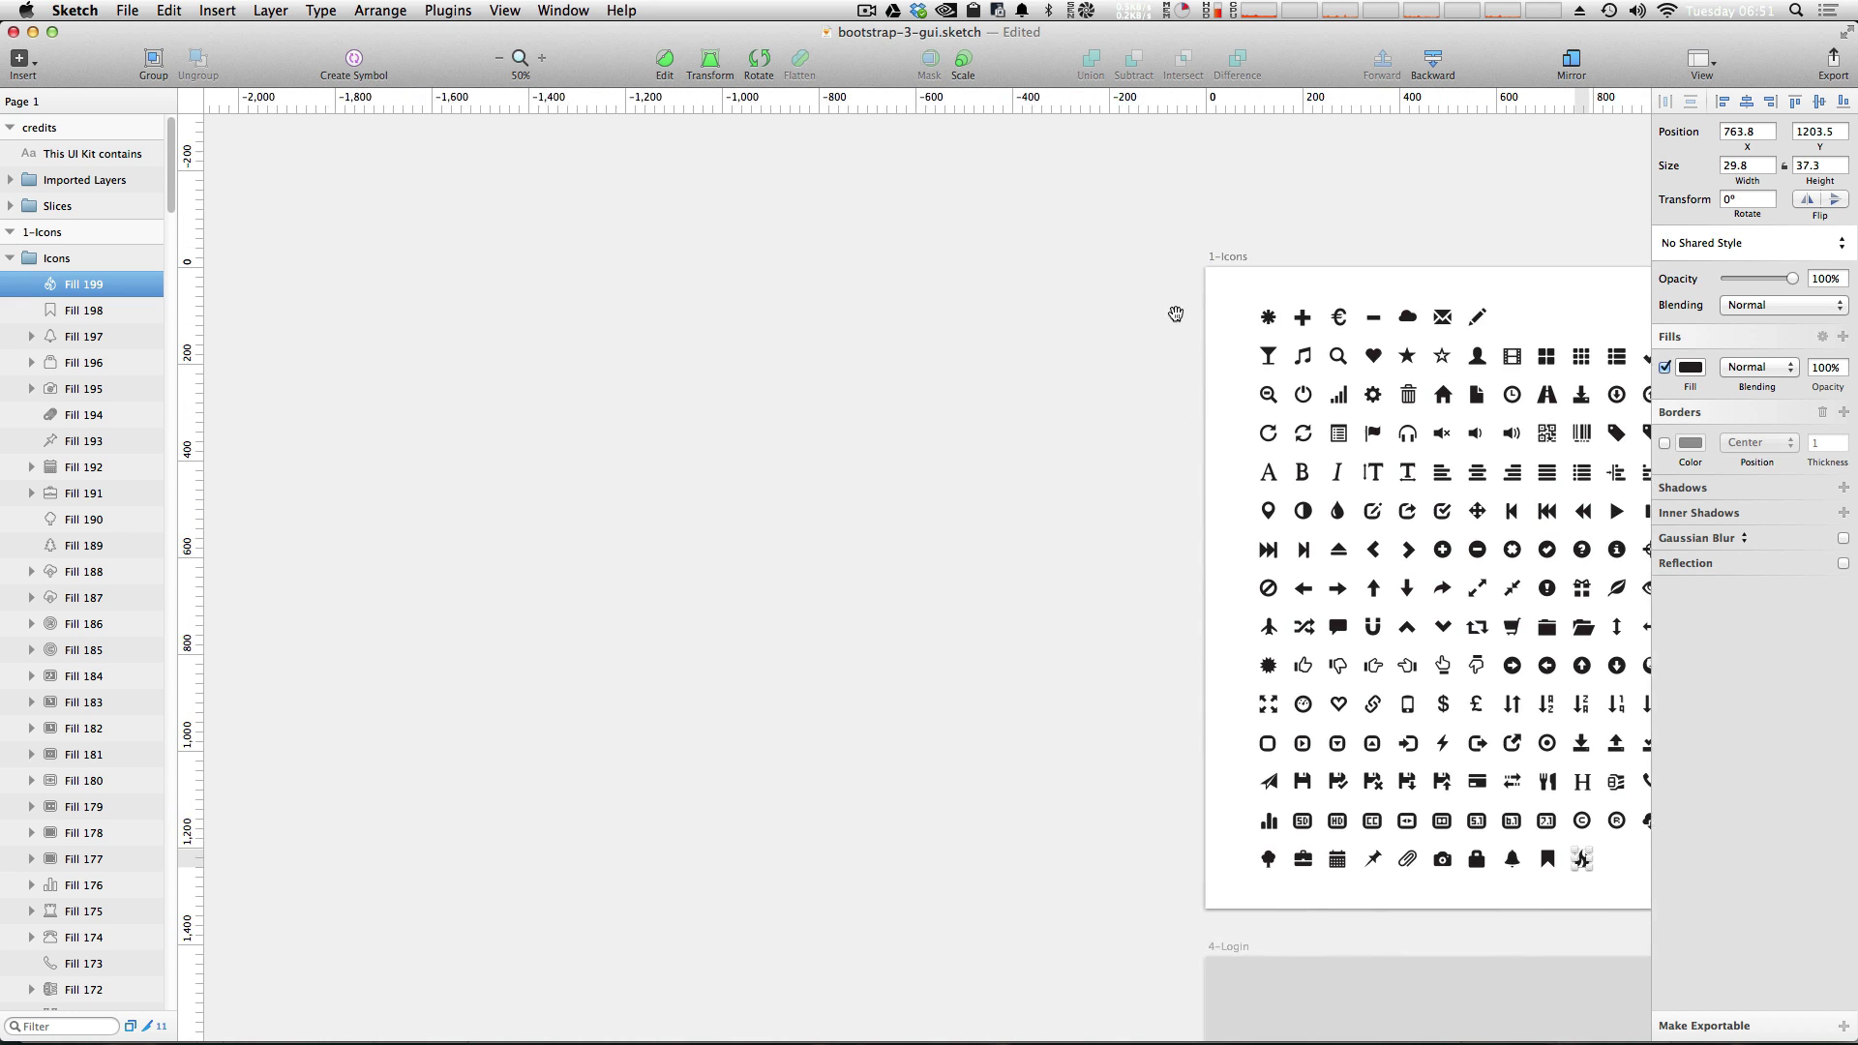
Insert a new artboard using the 1024×1024 Desktop preset
left_click(19, 59)
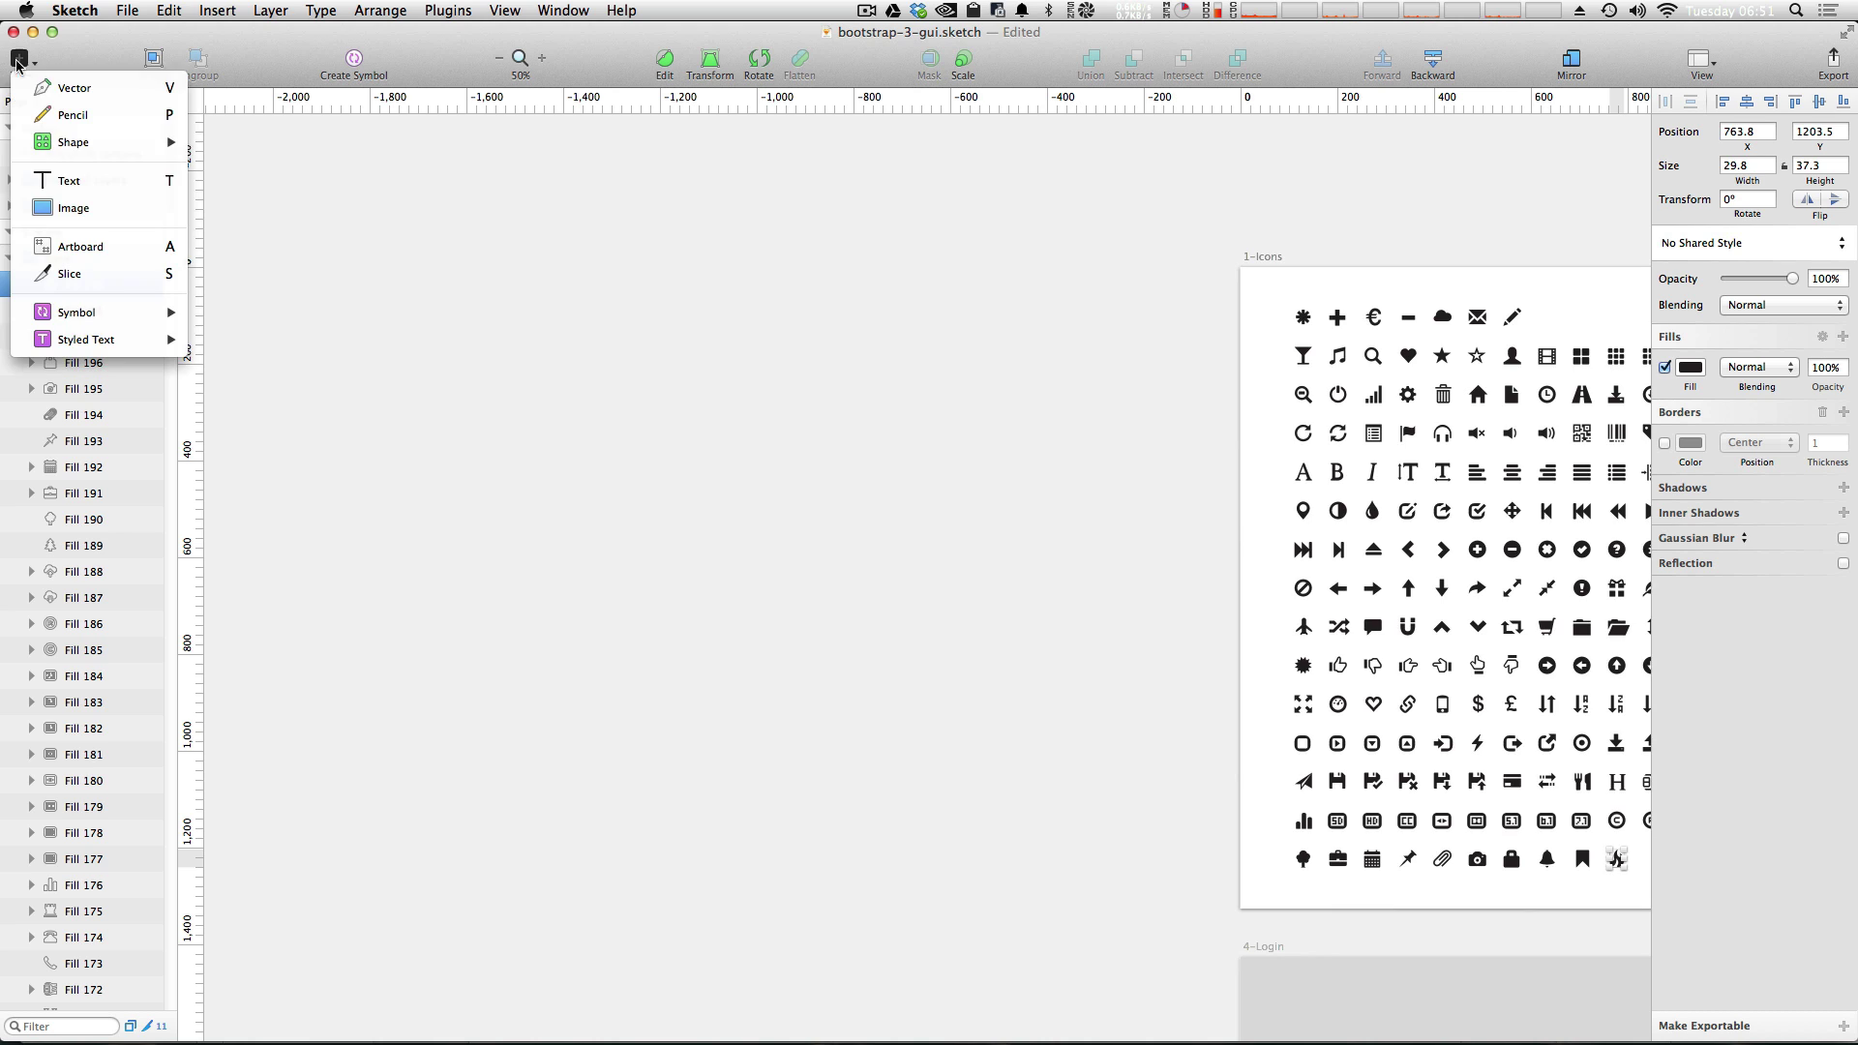
left_click(138, 246)
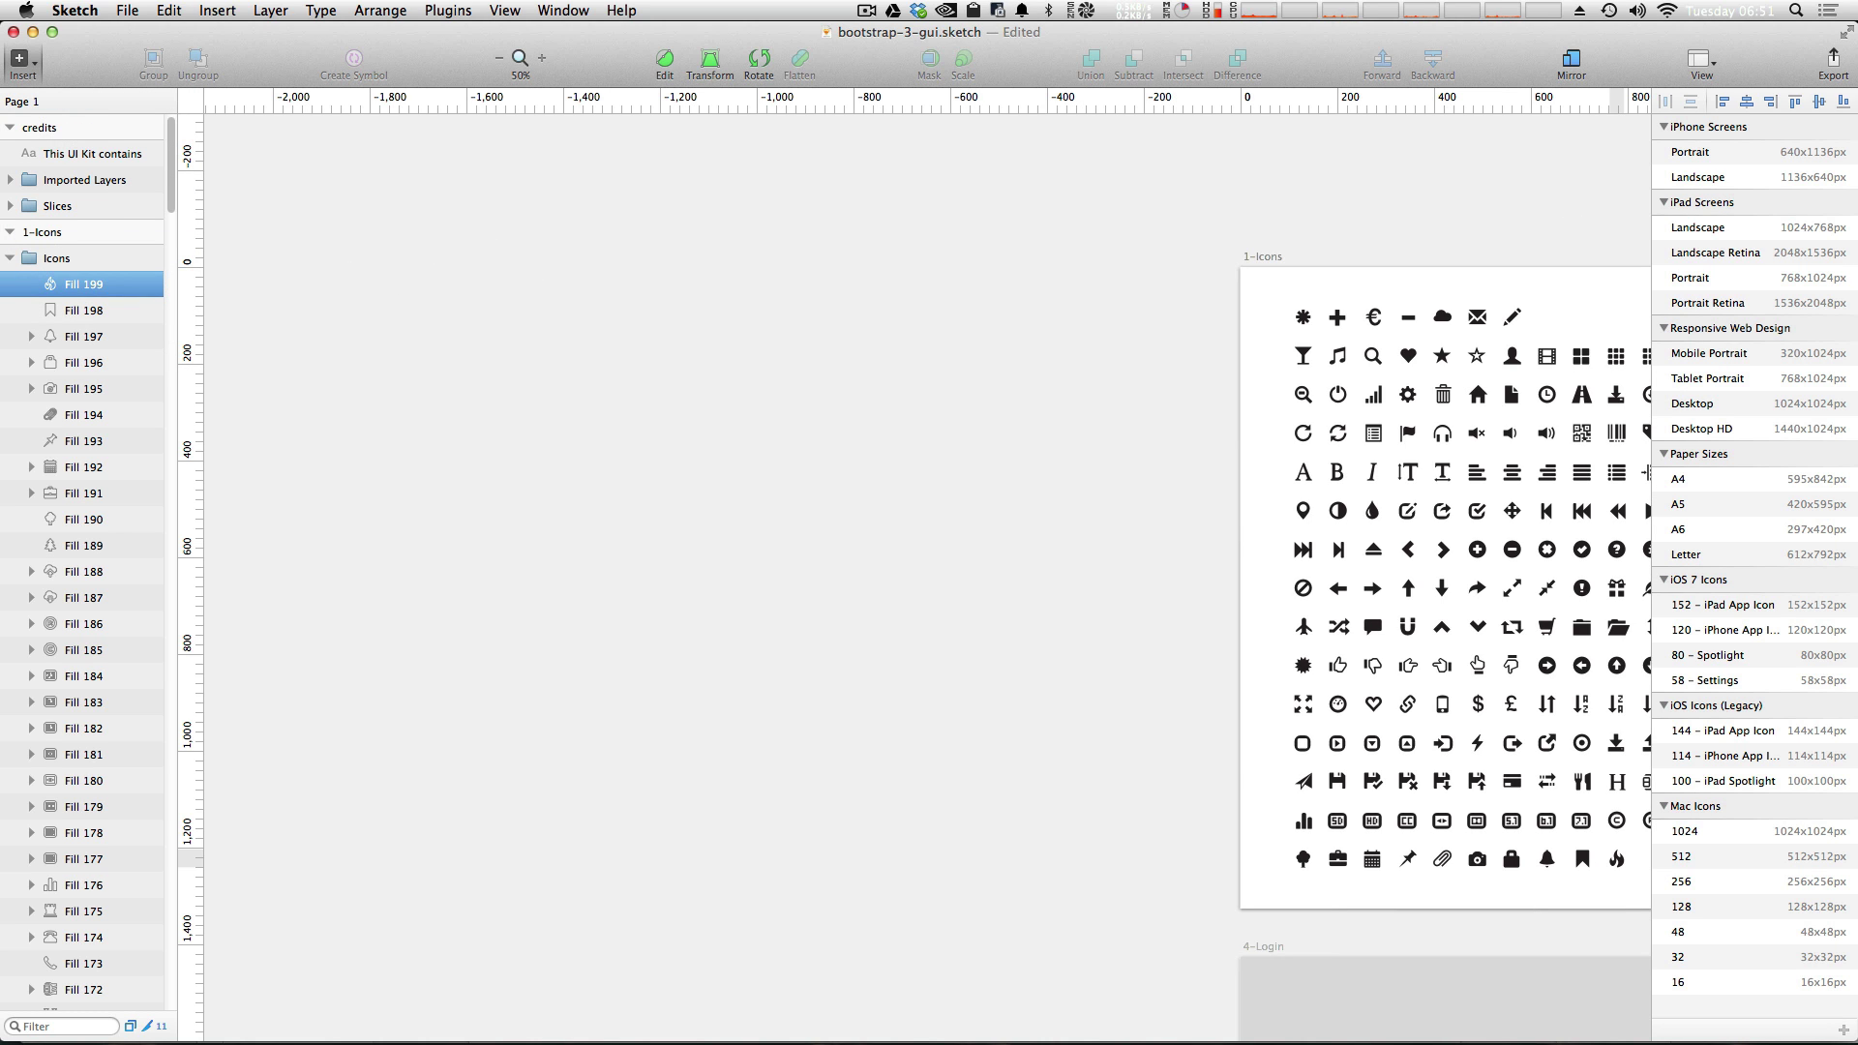
left_click(1707, 404)
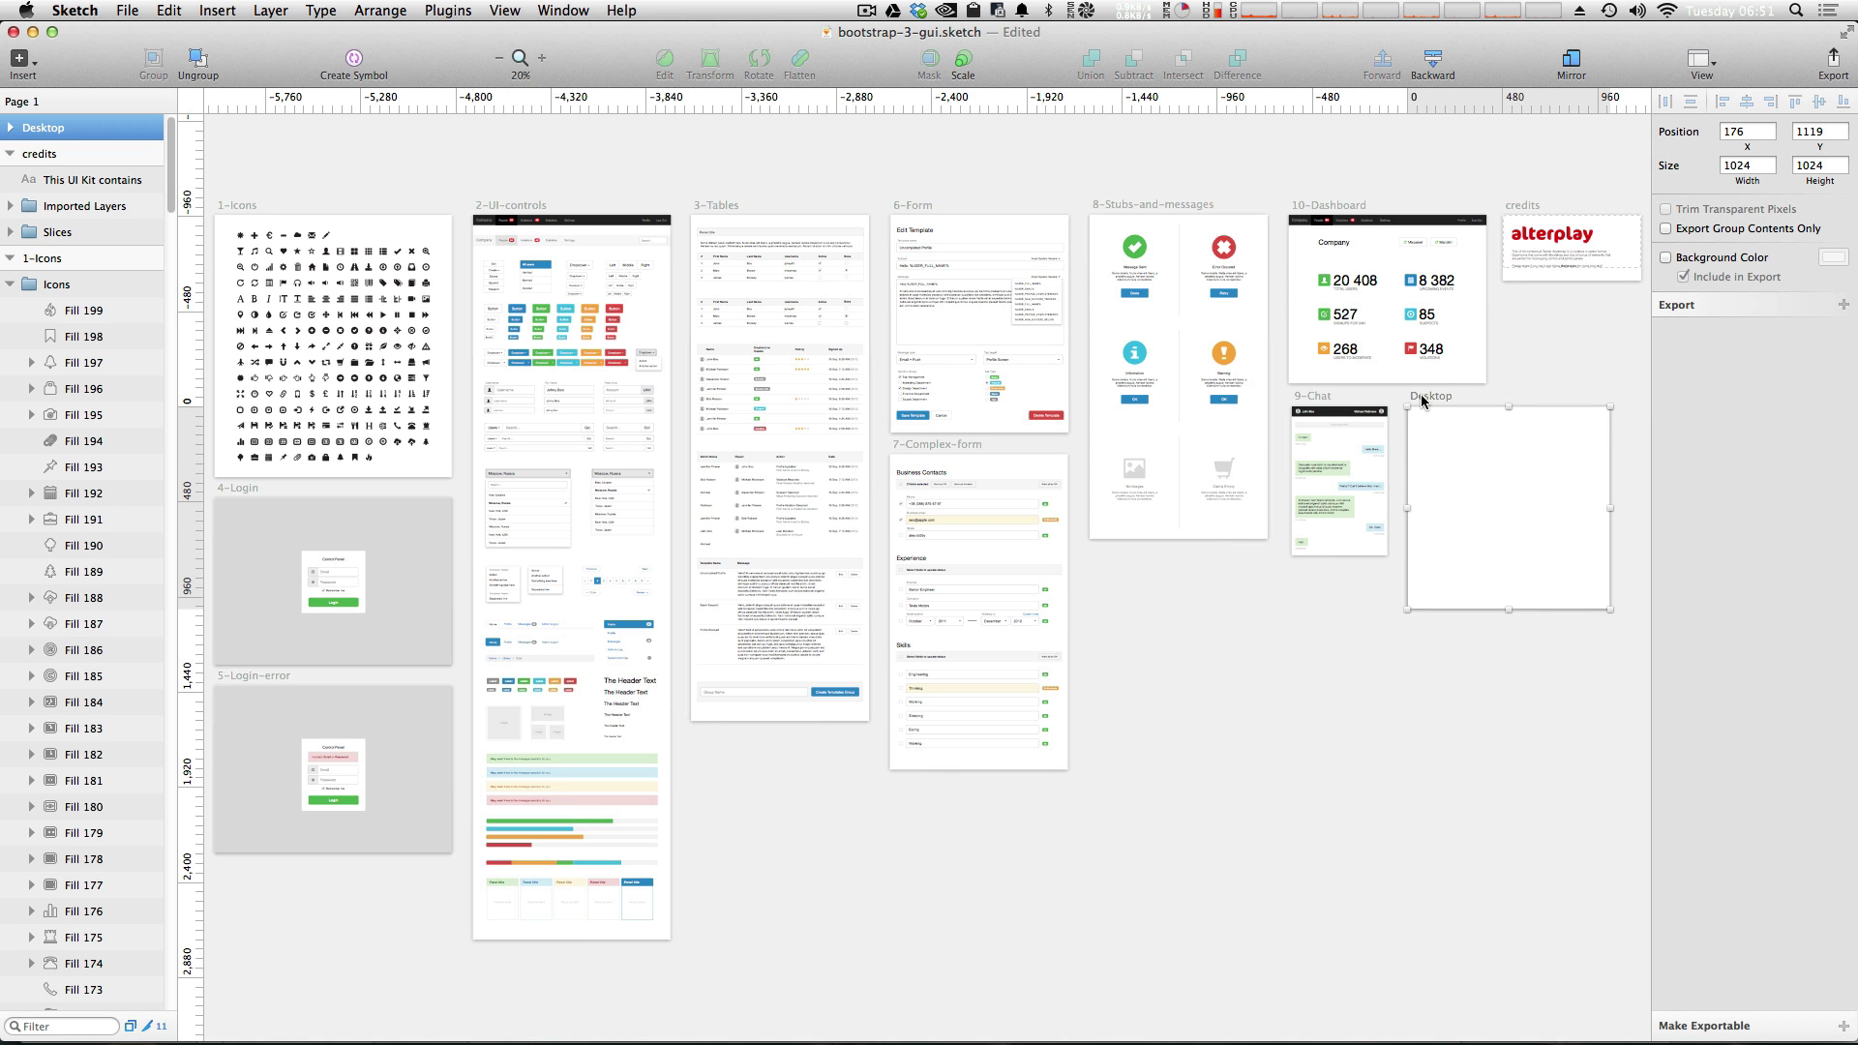
Move the Desktop artboard left of the others and select Top menu v1 in 2-UI-controls
mouse_move(1455, 413)
left_mouse_down()
mouse_move(2, 76)
mouse_move(290, 369)
left_mouse_up()
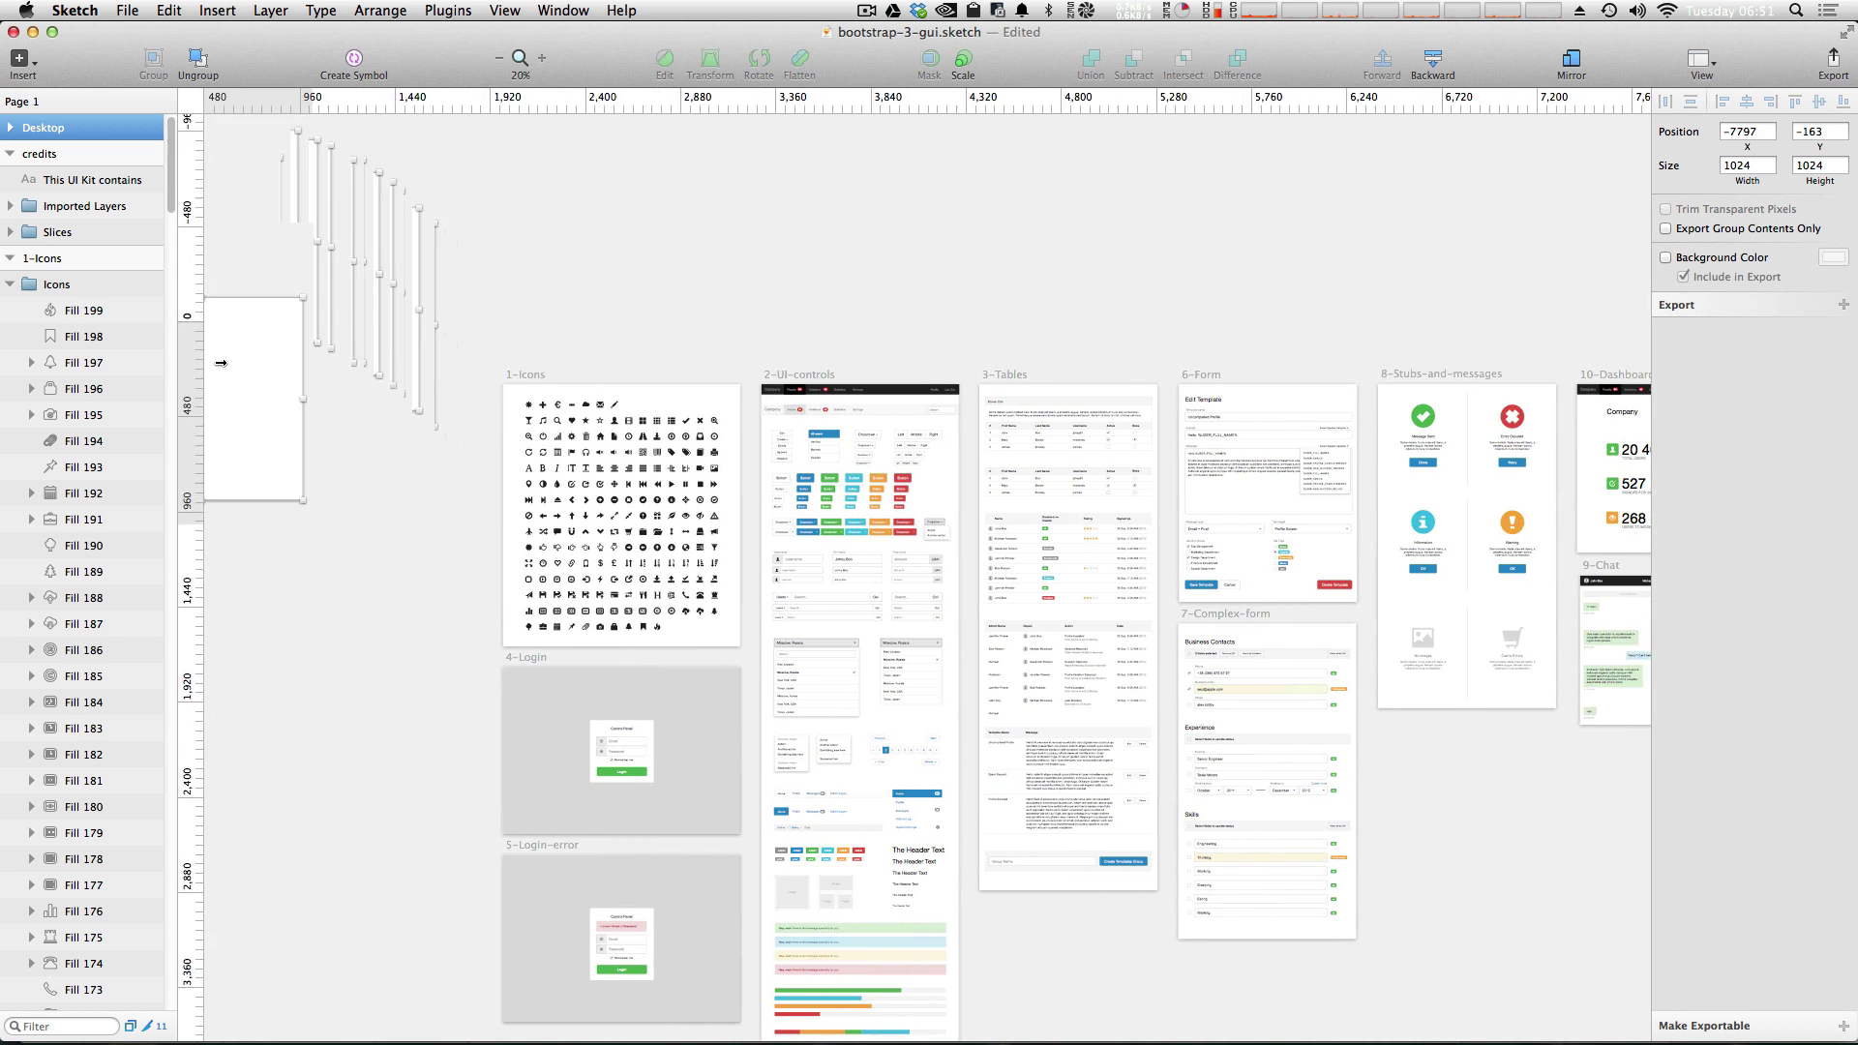
left_click(337, 324)
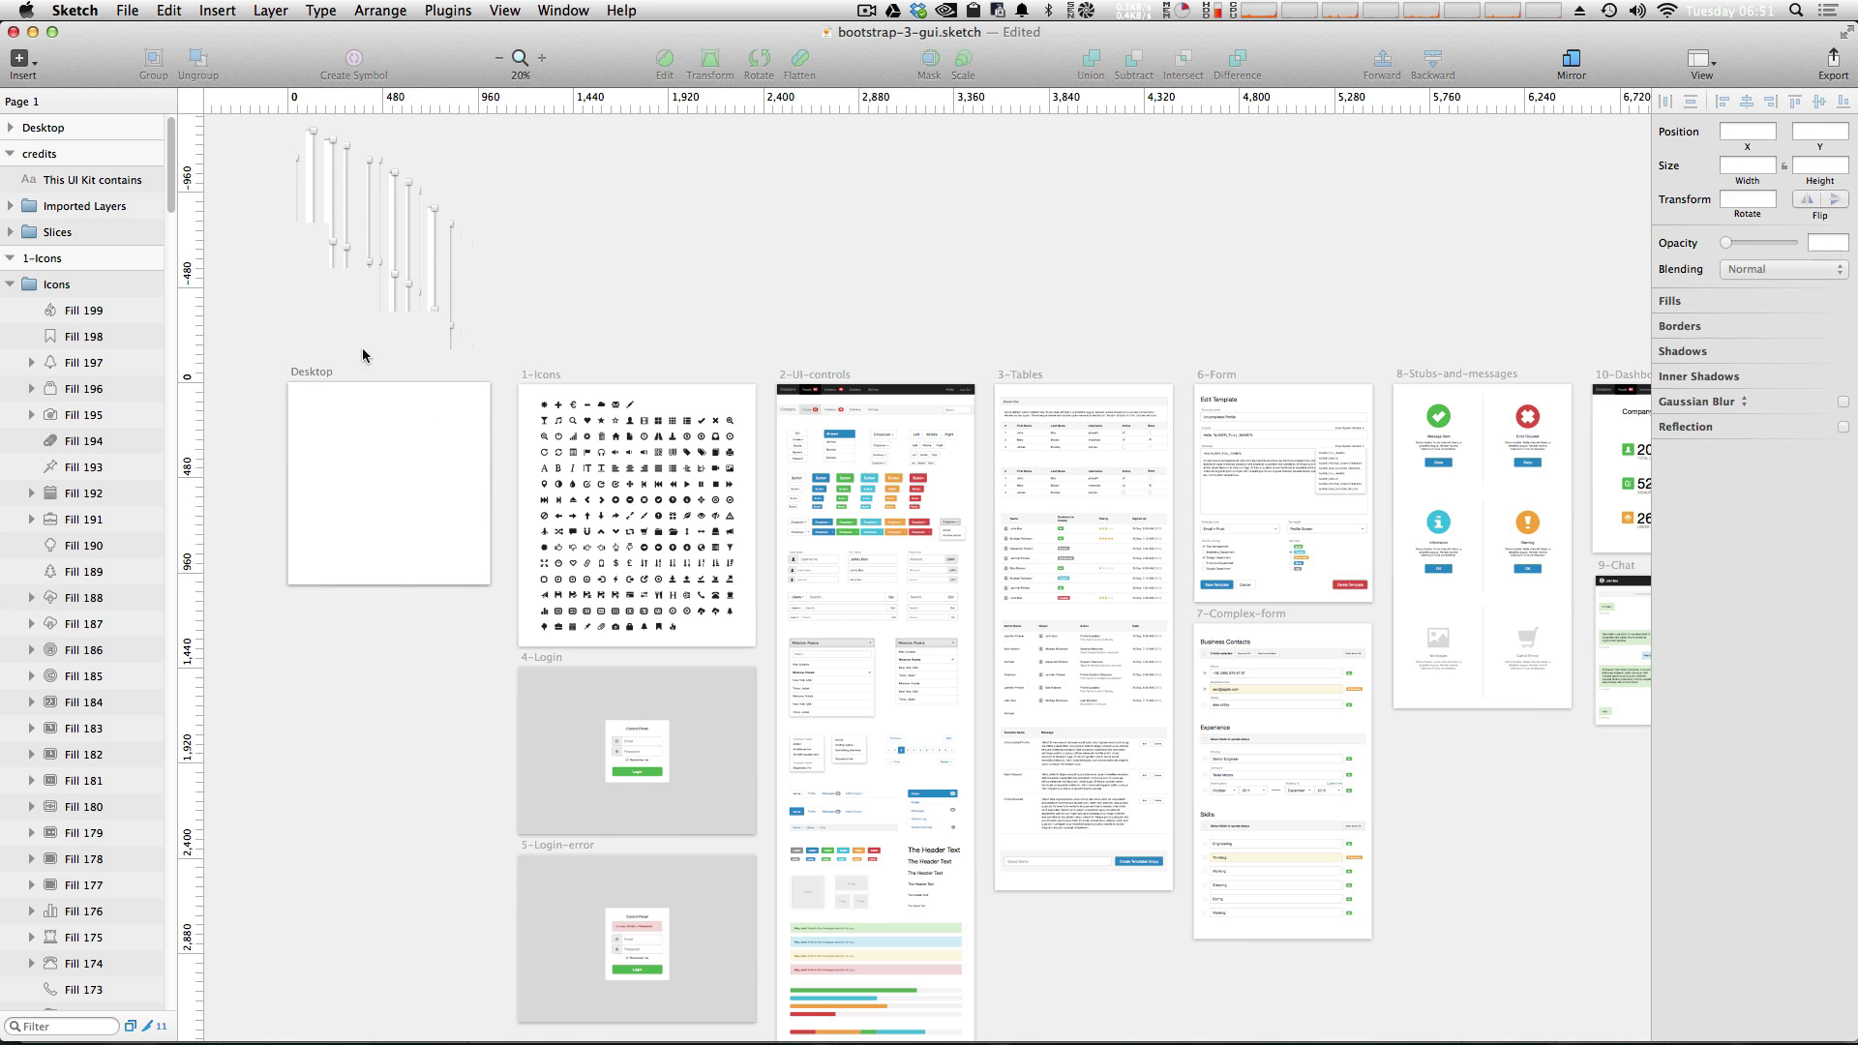
left_click(875, 390)
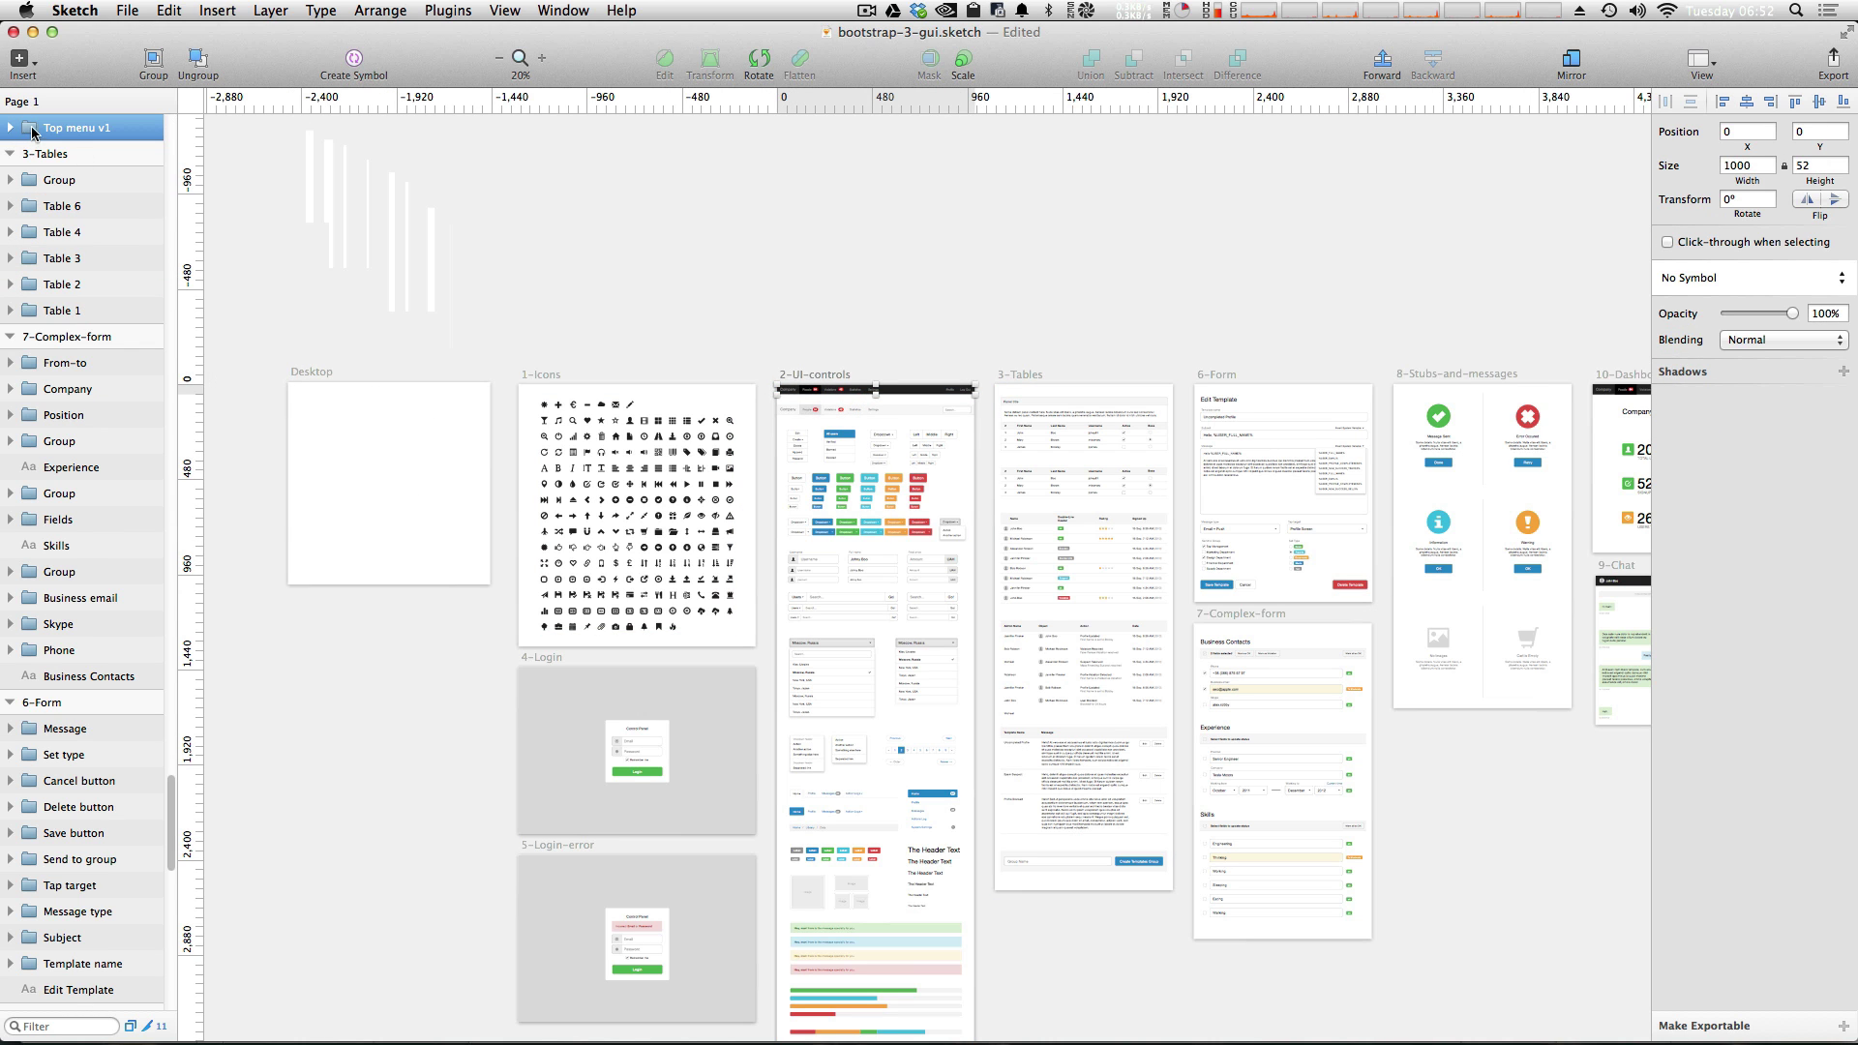
Paste Top menu v1 into the Desktop artboard with Cmd+V
mouse_move(79, 129)
left_click(385, 395)
left_click(330, 374)
left_click(331, 410)
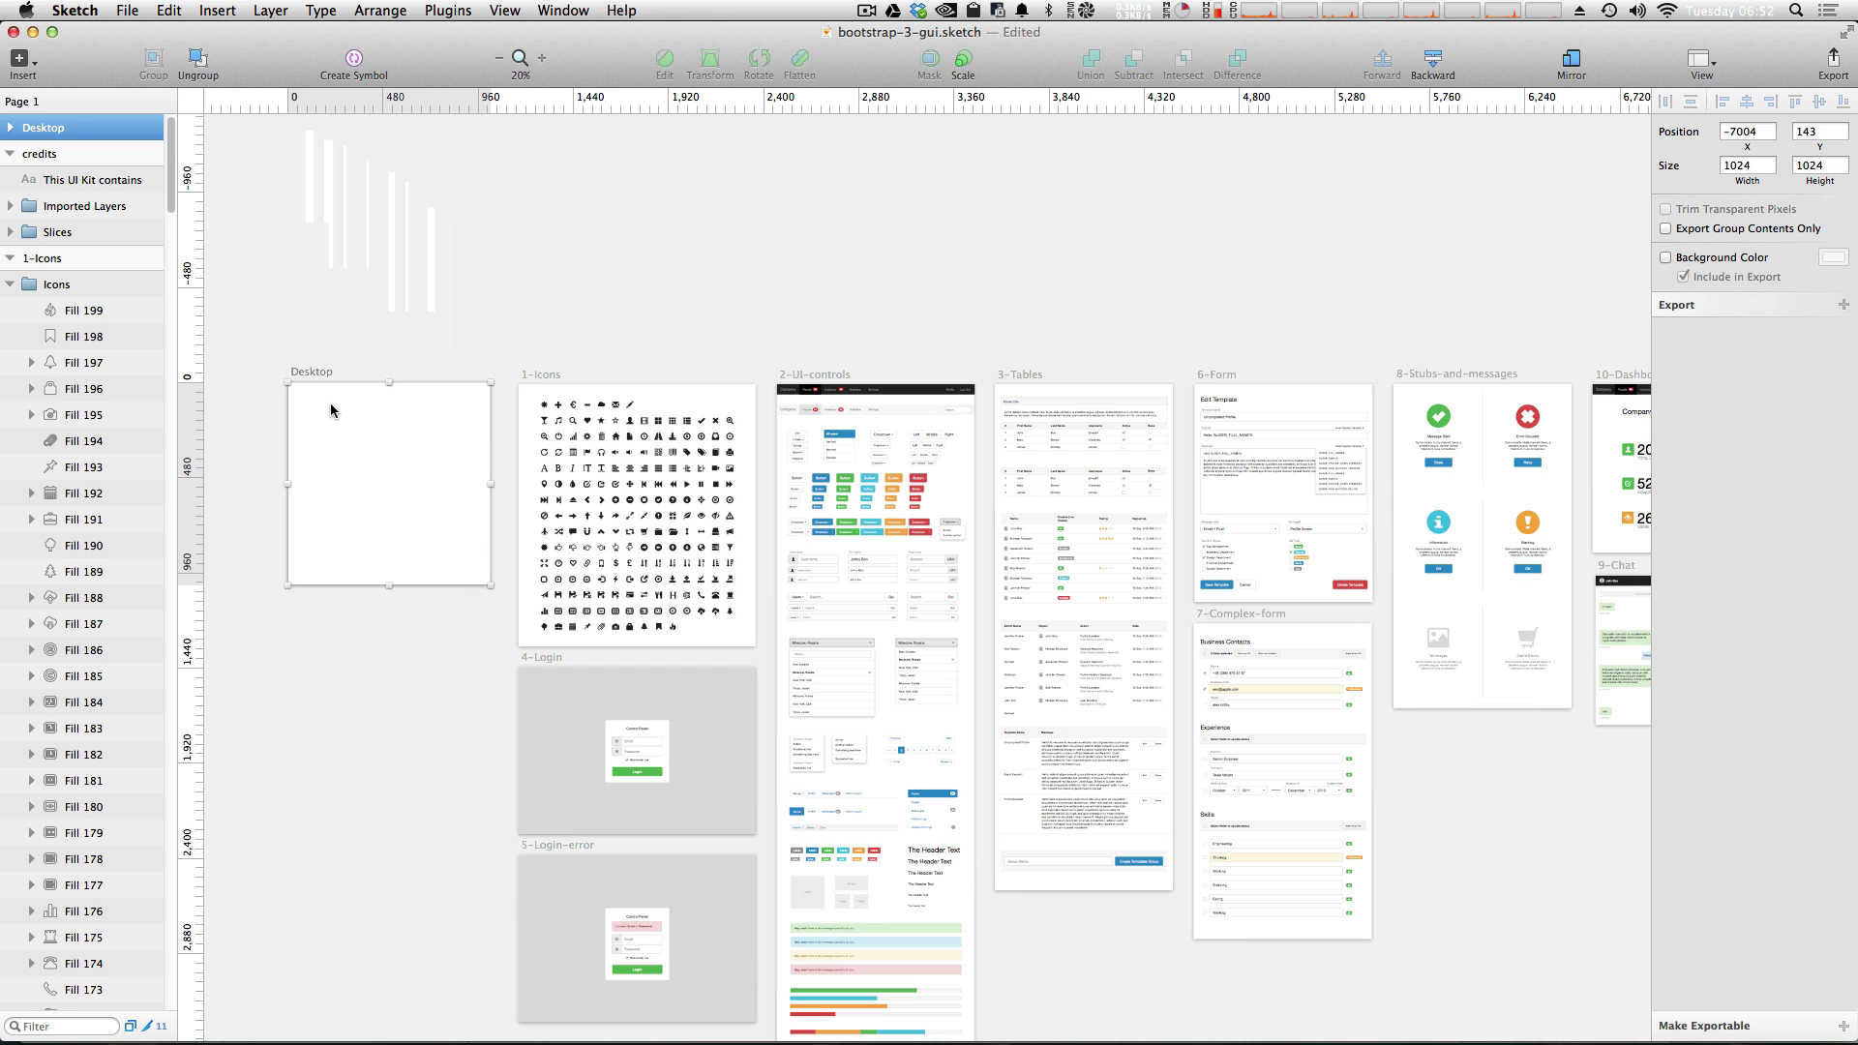
key("super+v")
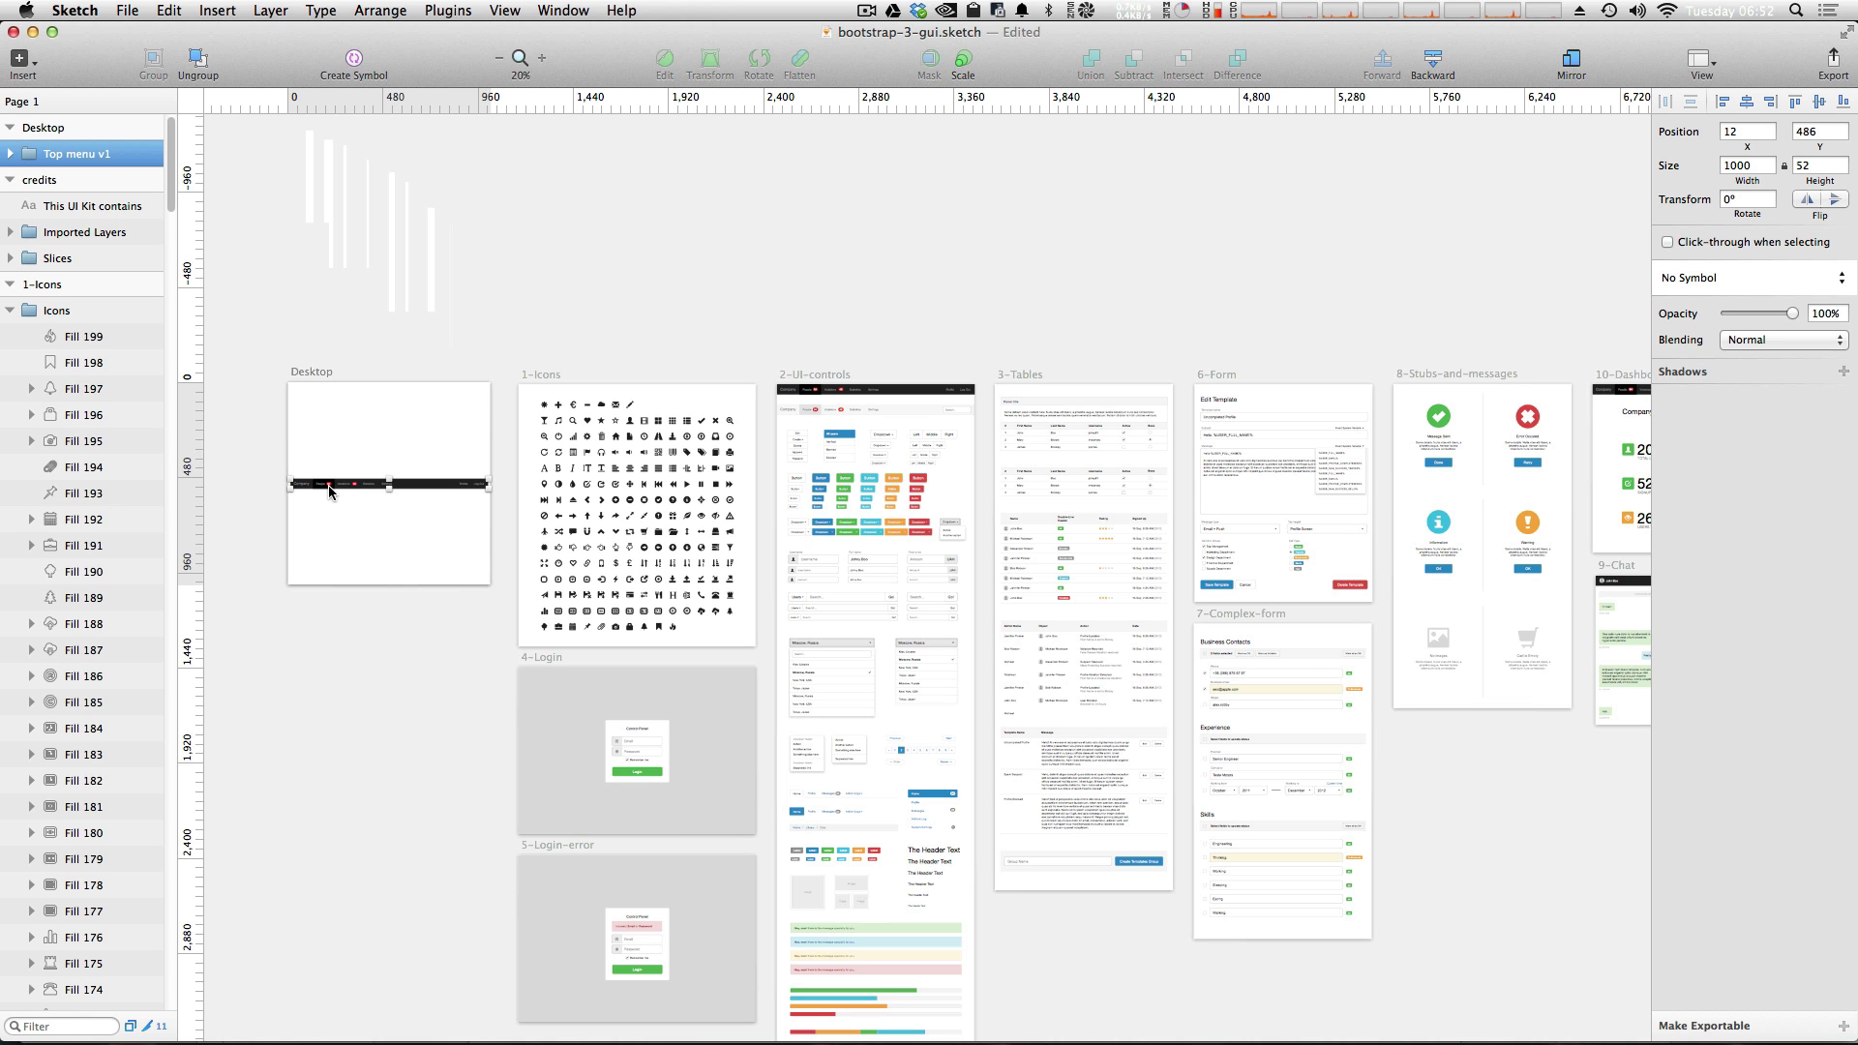
scroll(321, 504, "up", 10)
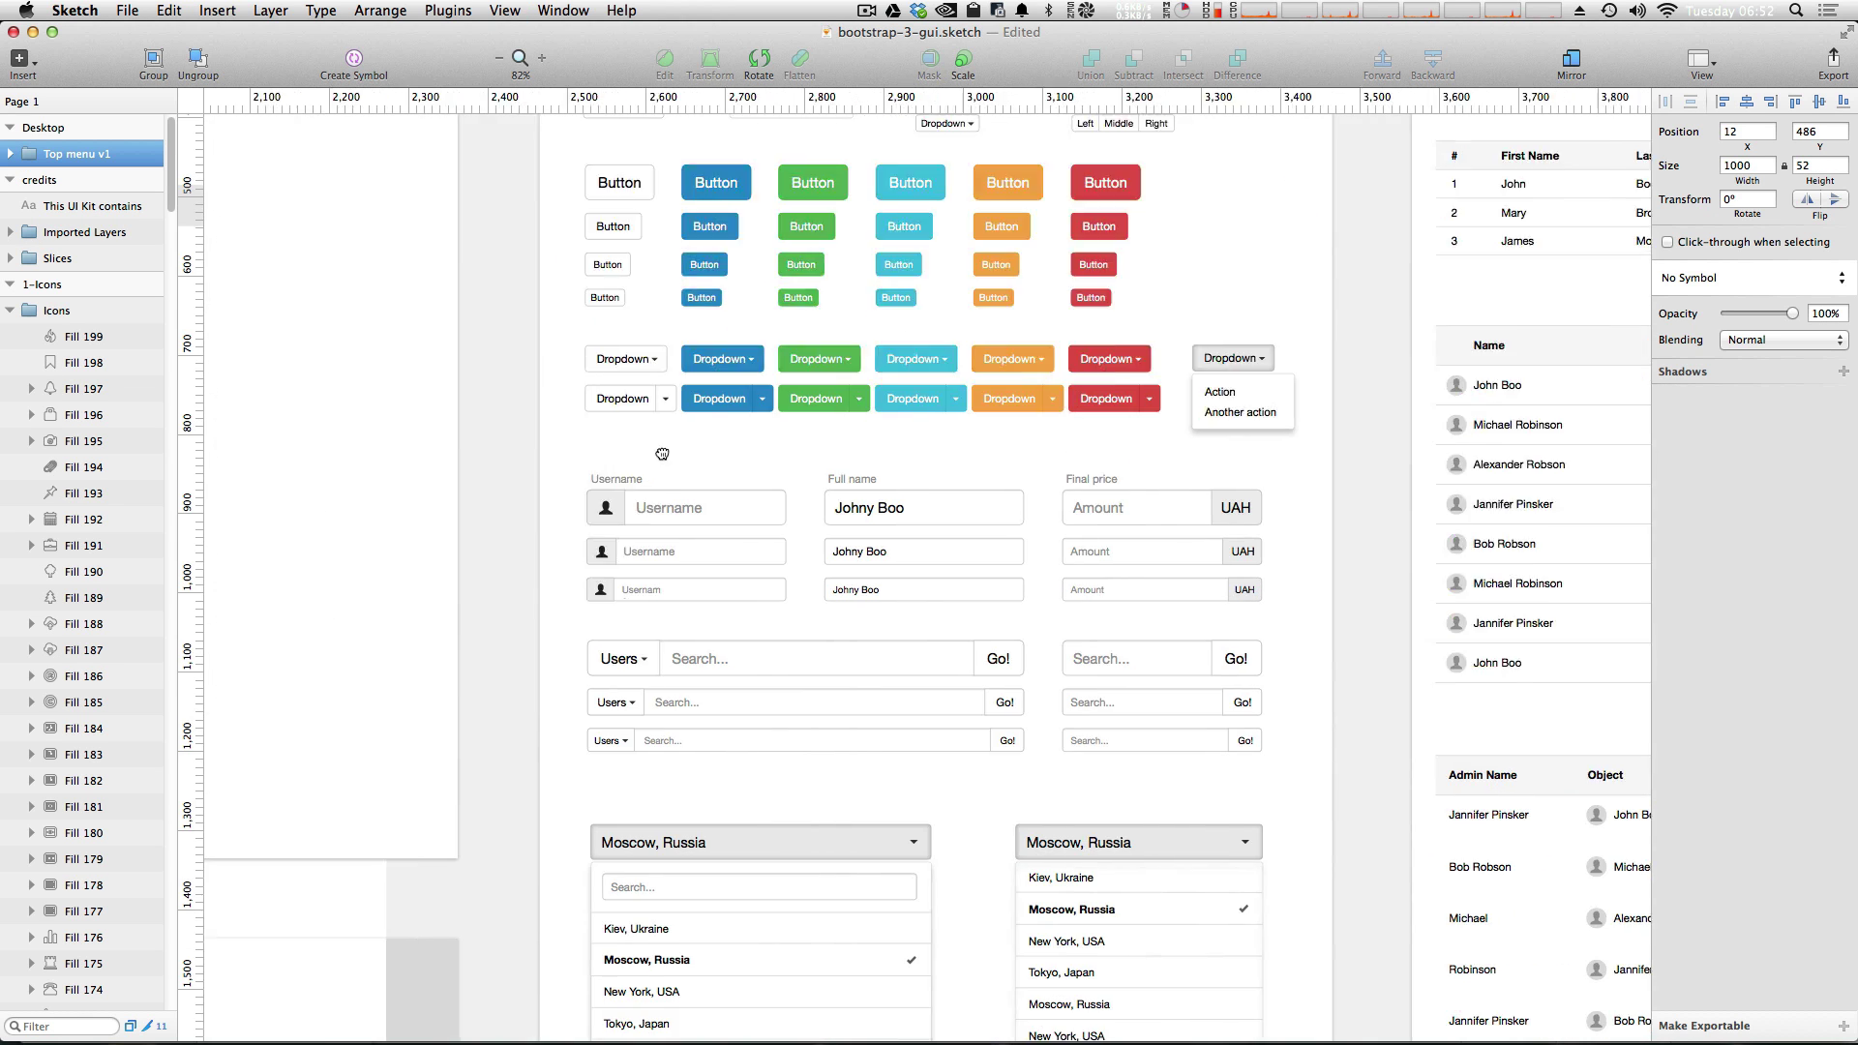
scroll(702, 478, "up", 5)
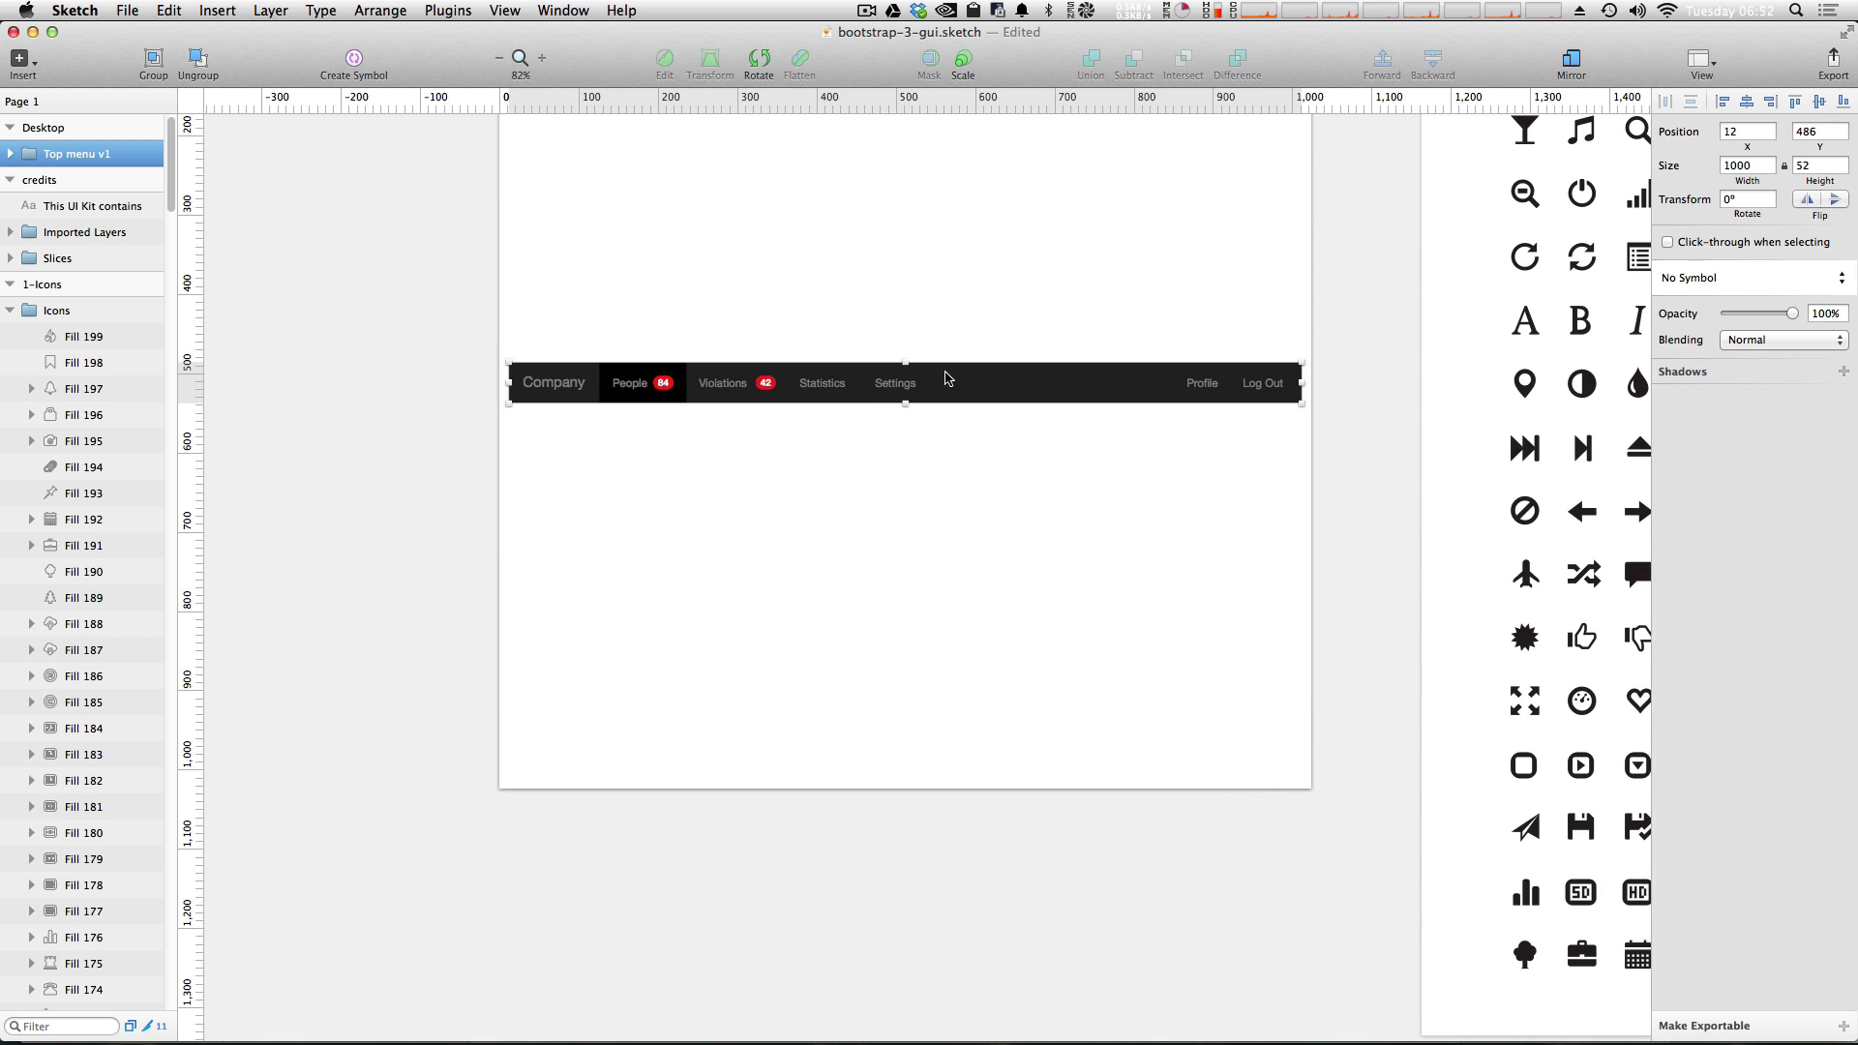
Place the menu bar at X 0, Y 0 with a width of 1024
left_click_drag(965, 381, 1002, 197)
scroll(1008, 577, "up", 5)
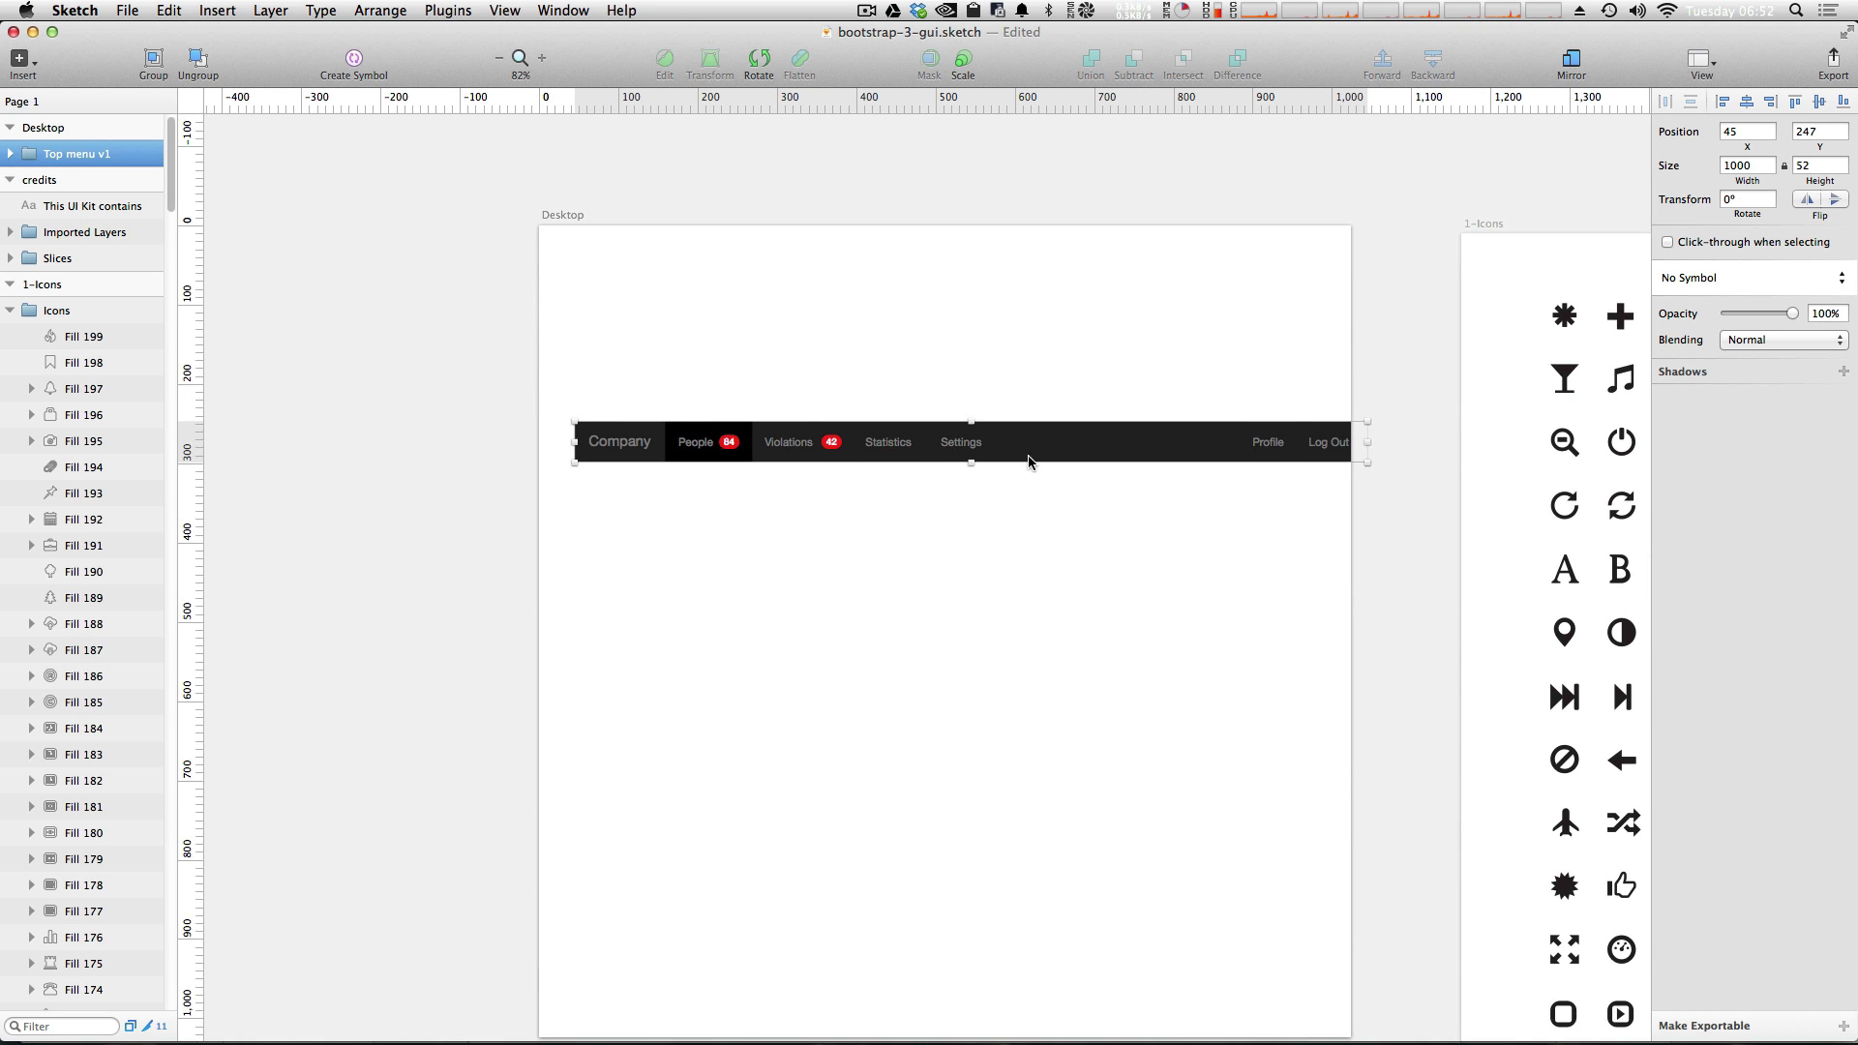
left_click(1738, 131)
type("0")
key("Tab")
type("0")
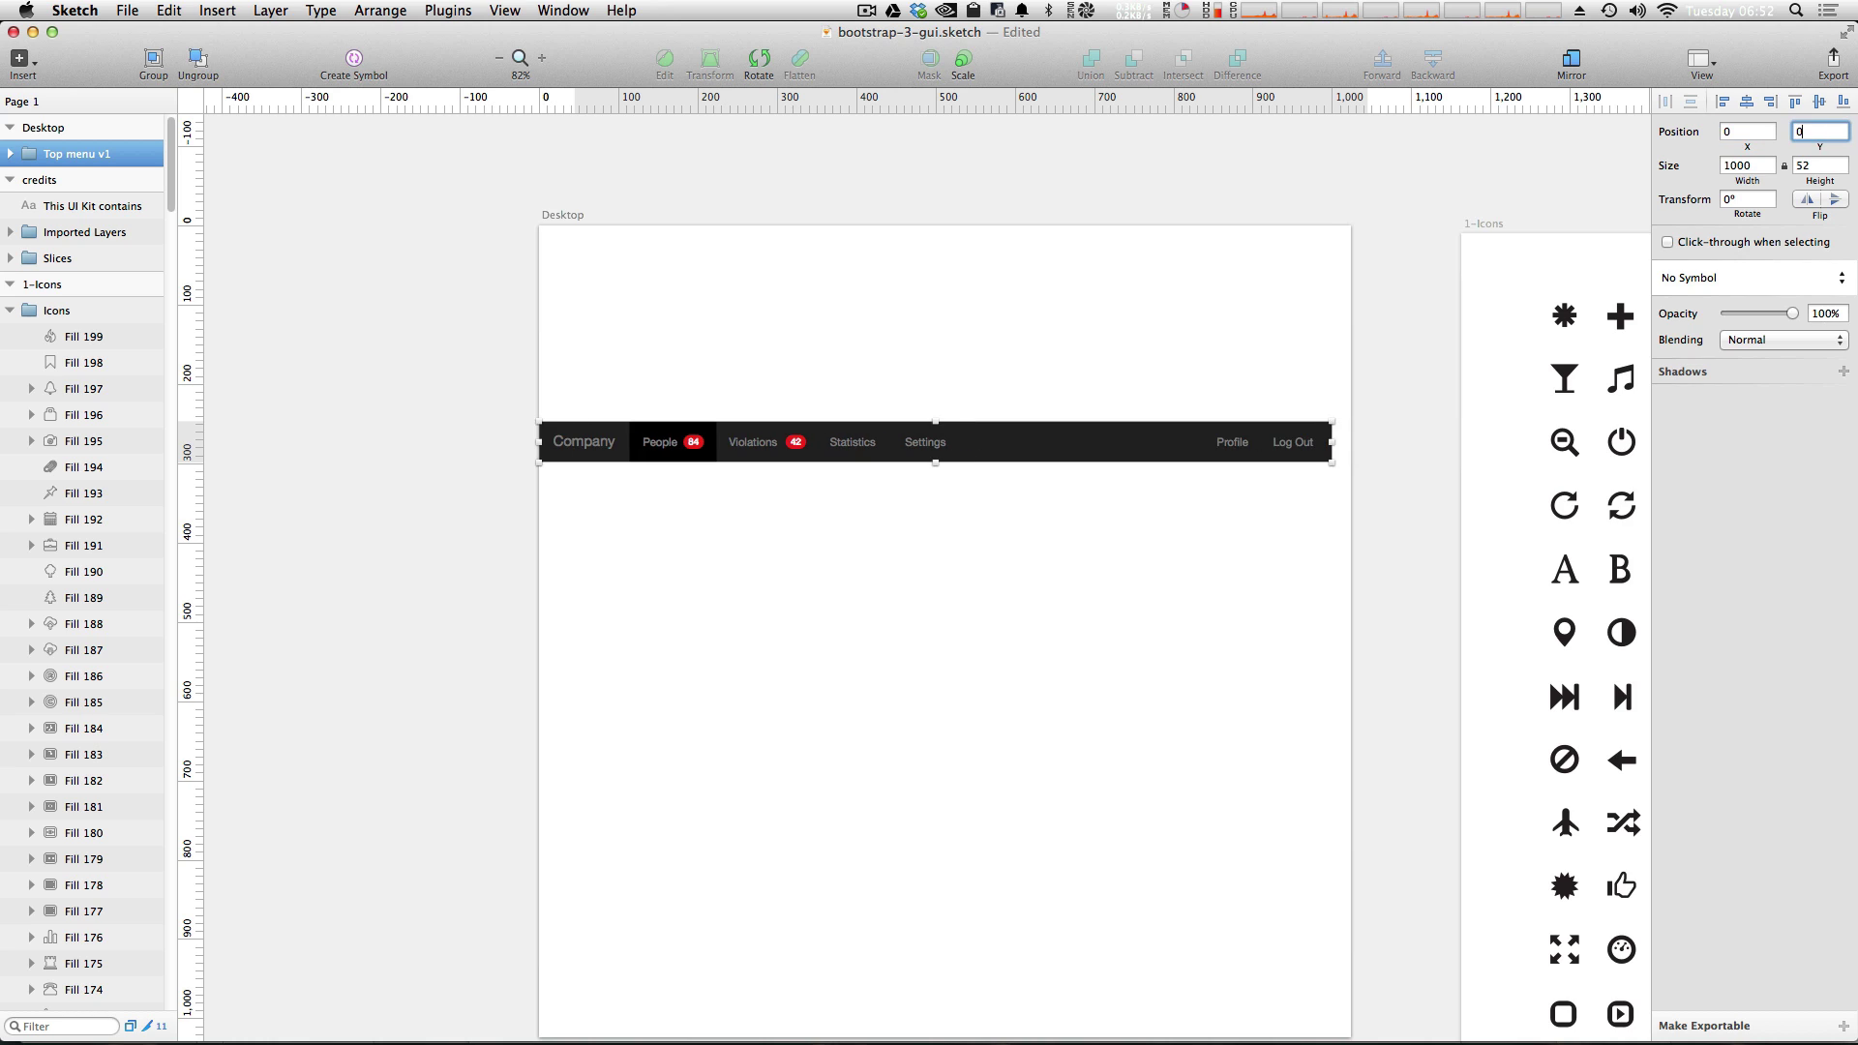
key("Tab")
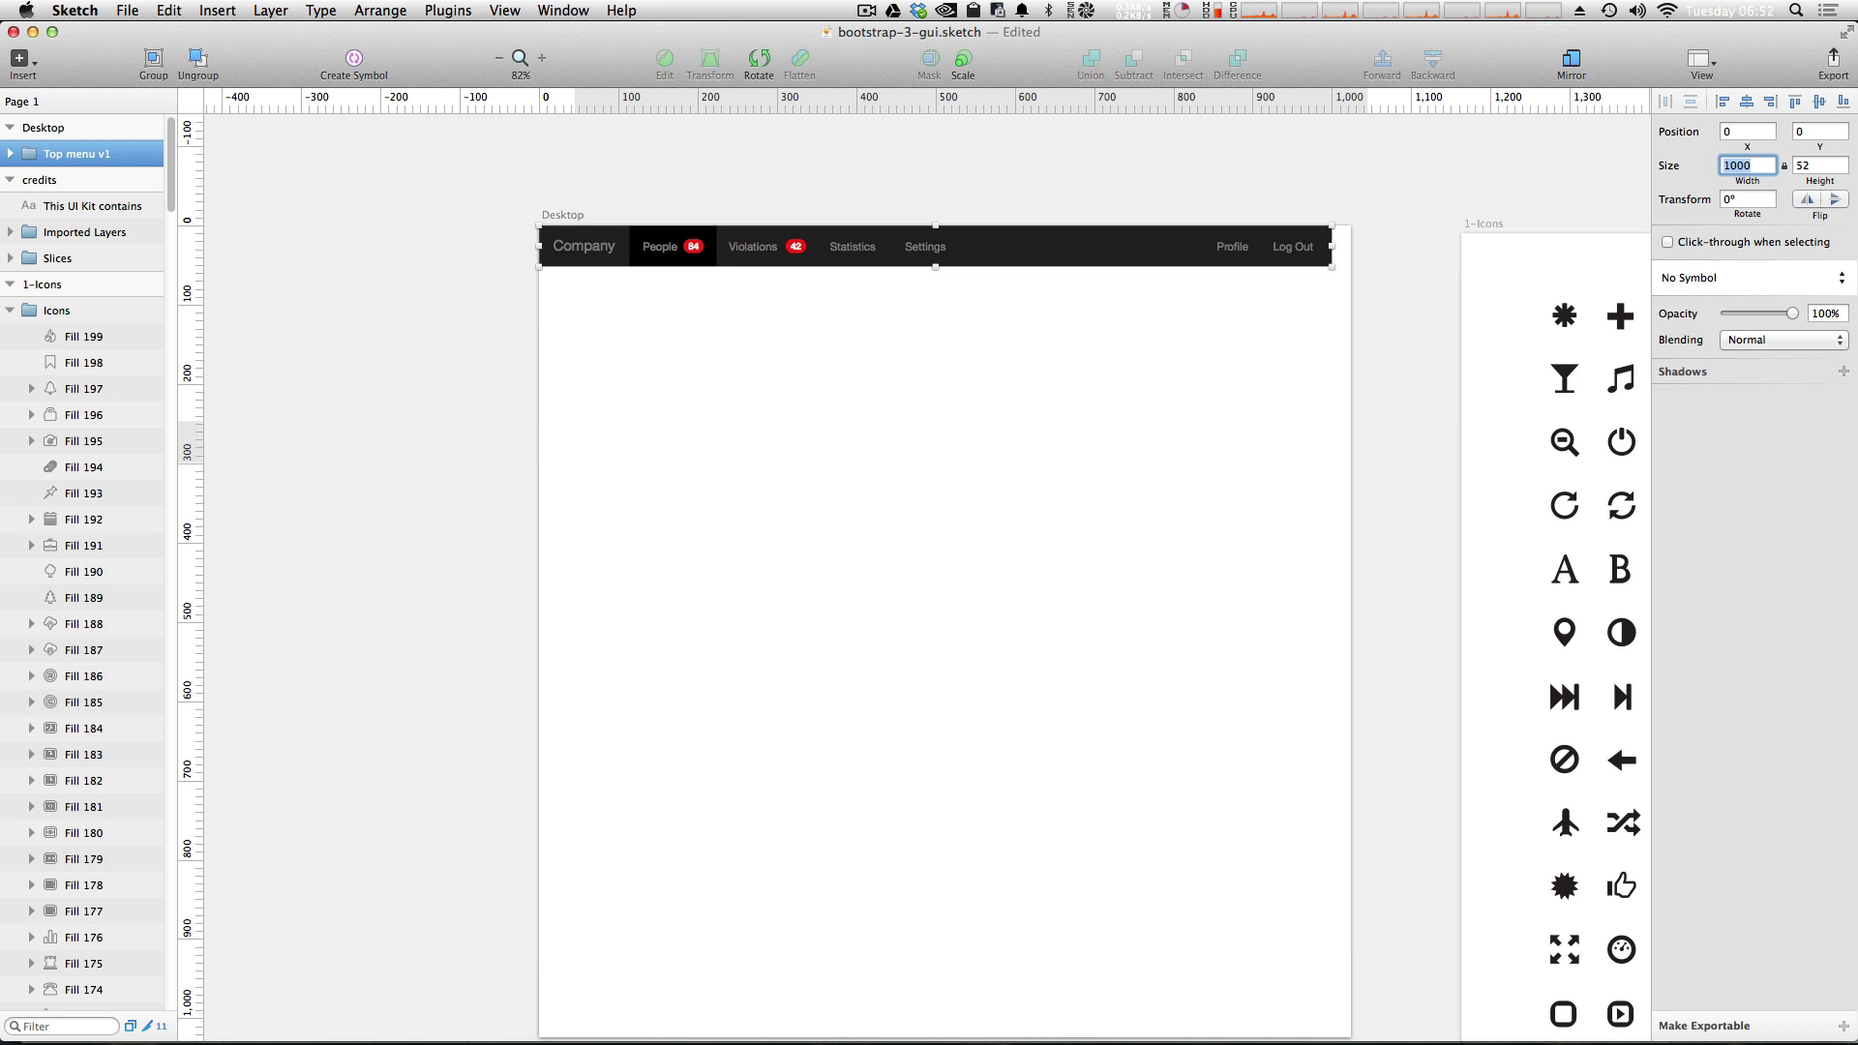
type("1024")
key("Return")
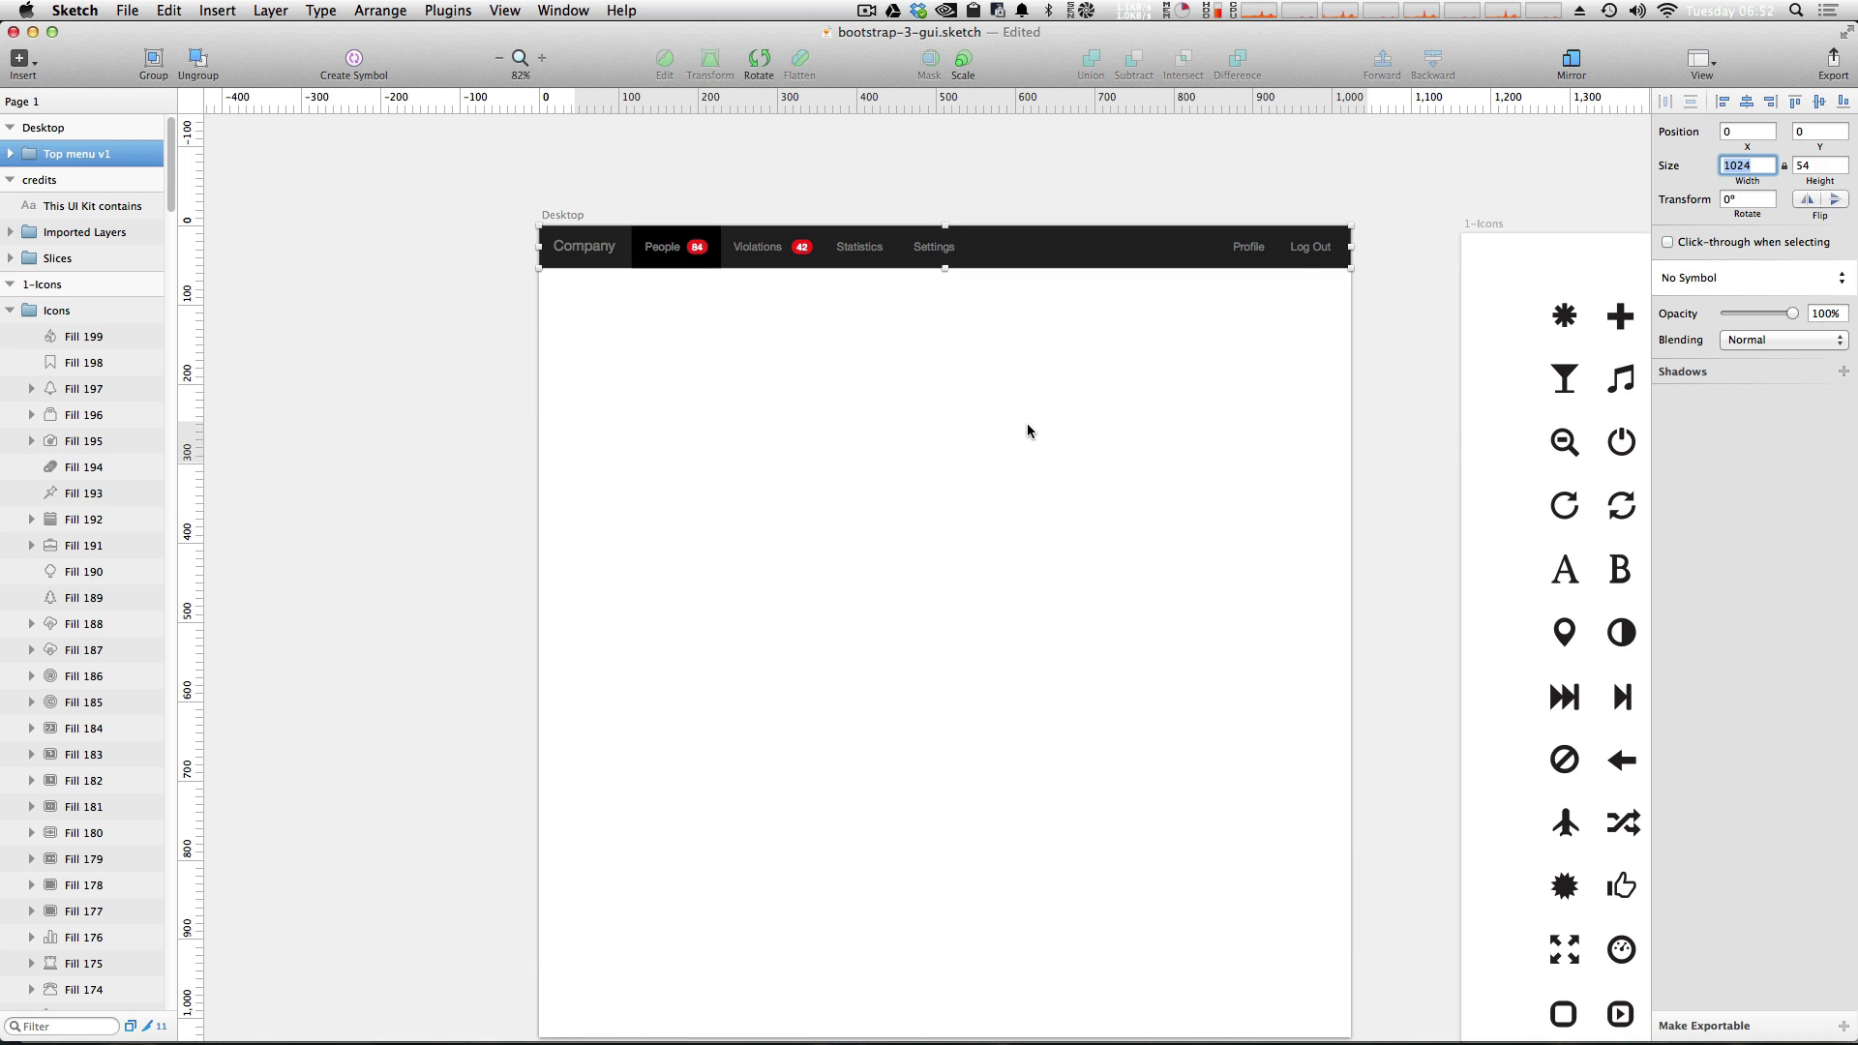
left_click(1031, 428)
left_click(529, 244)
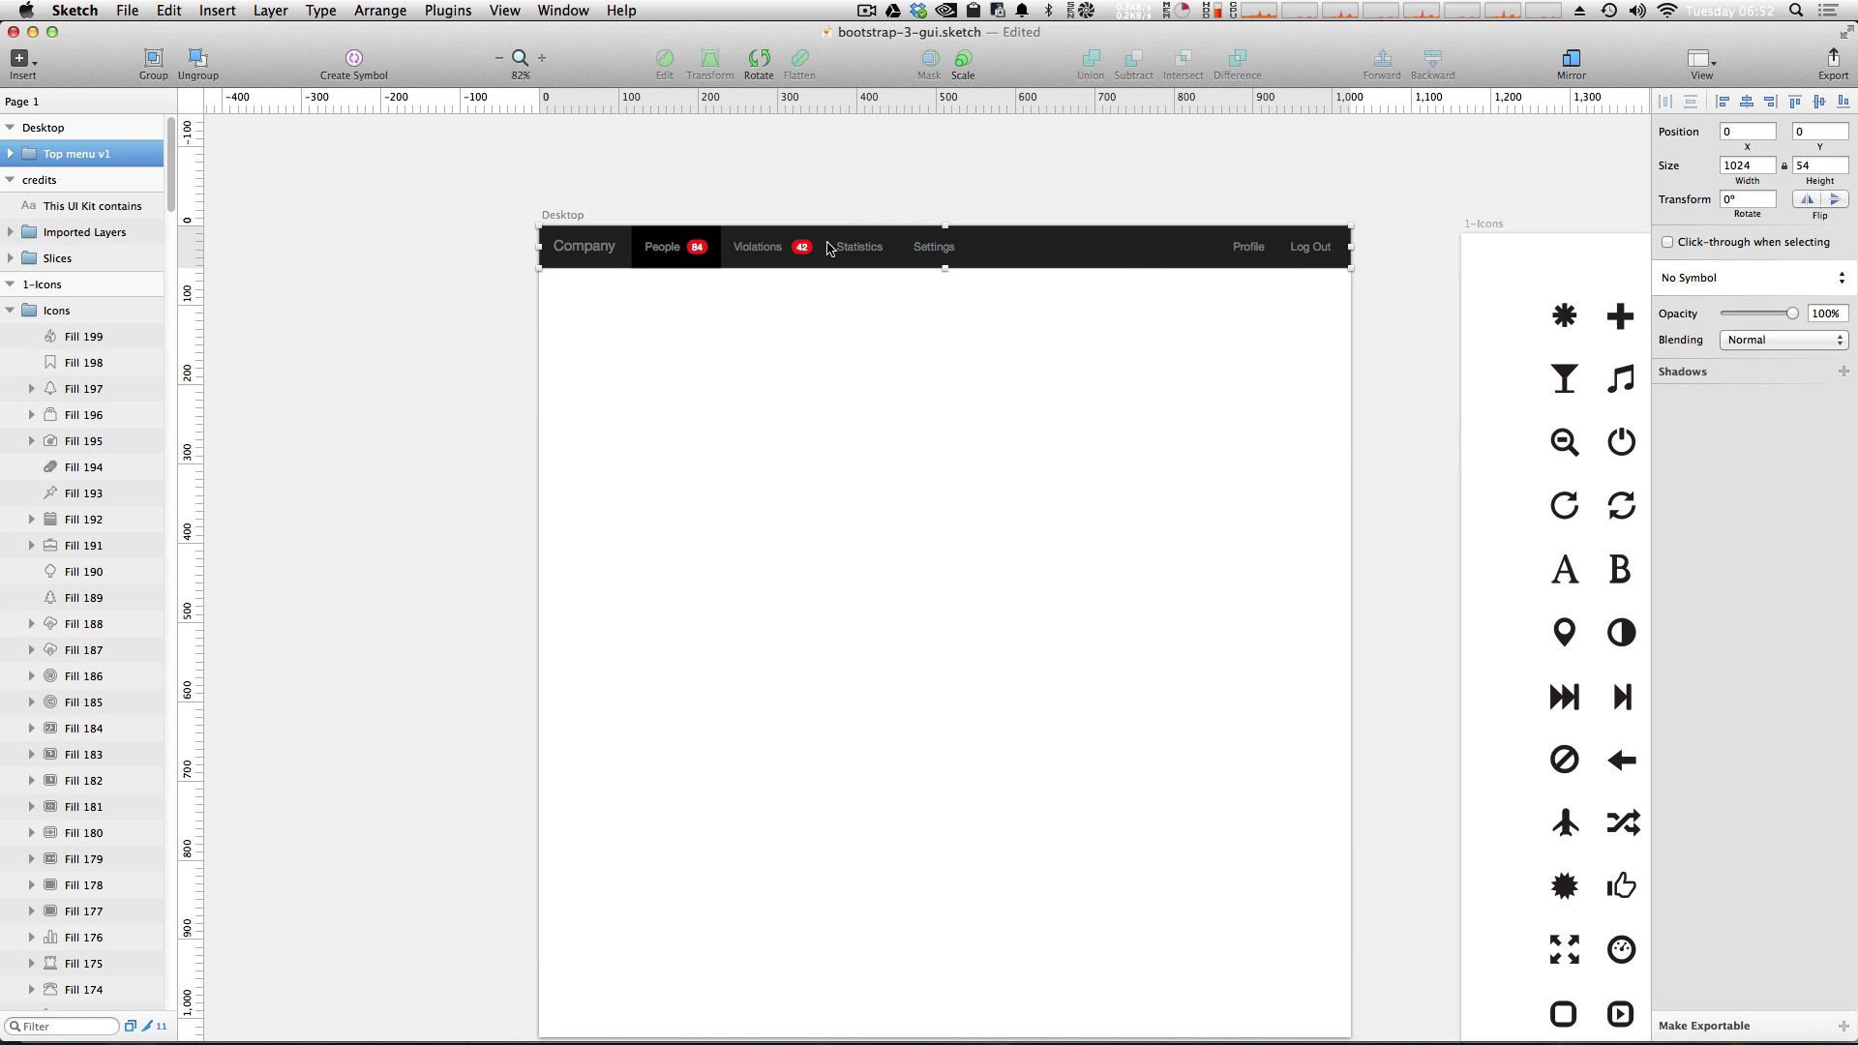
left_click(1211, 401)
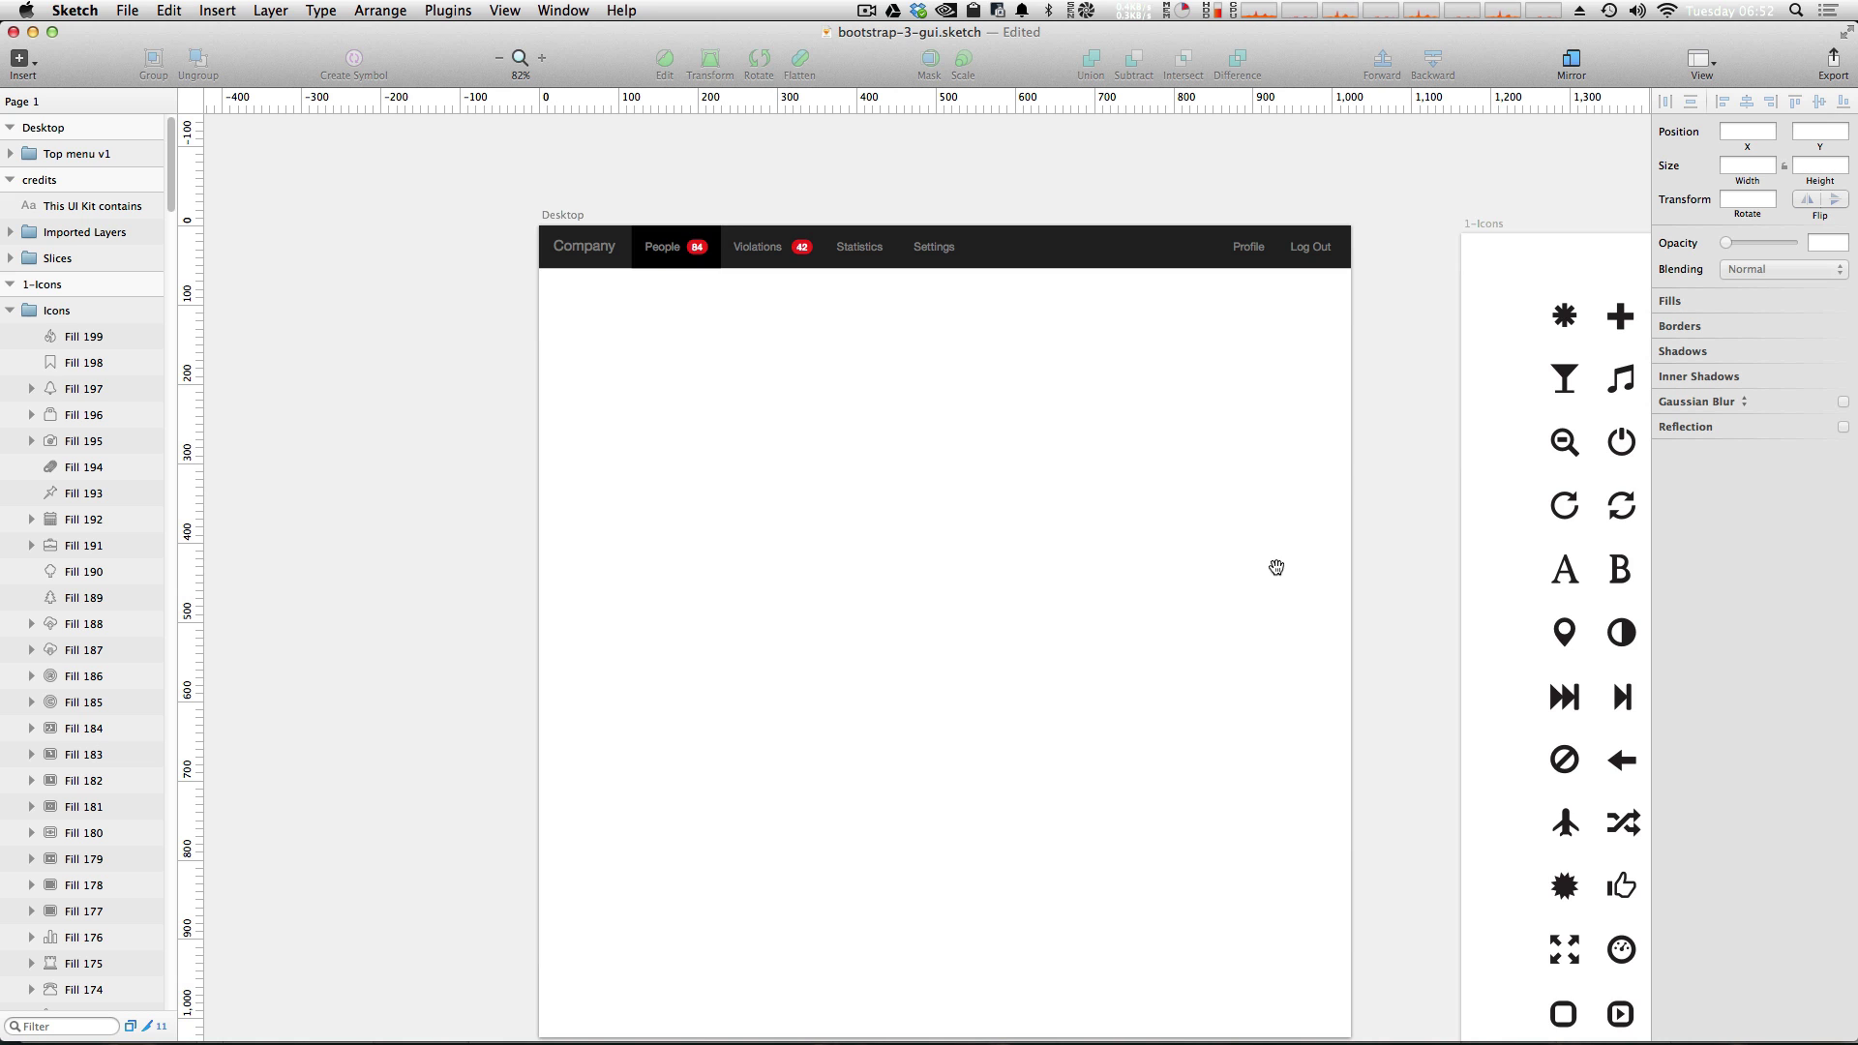
scroll(1525, 566, "right", 15)
scroll(1002, 433, "right", 5)
scroll(1002, 432, "right", 10)
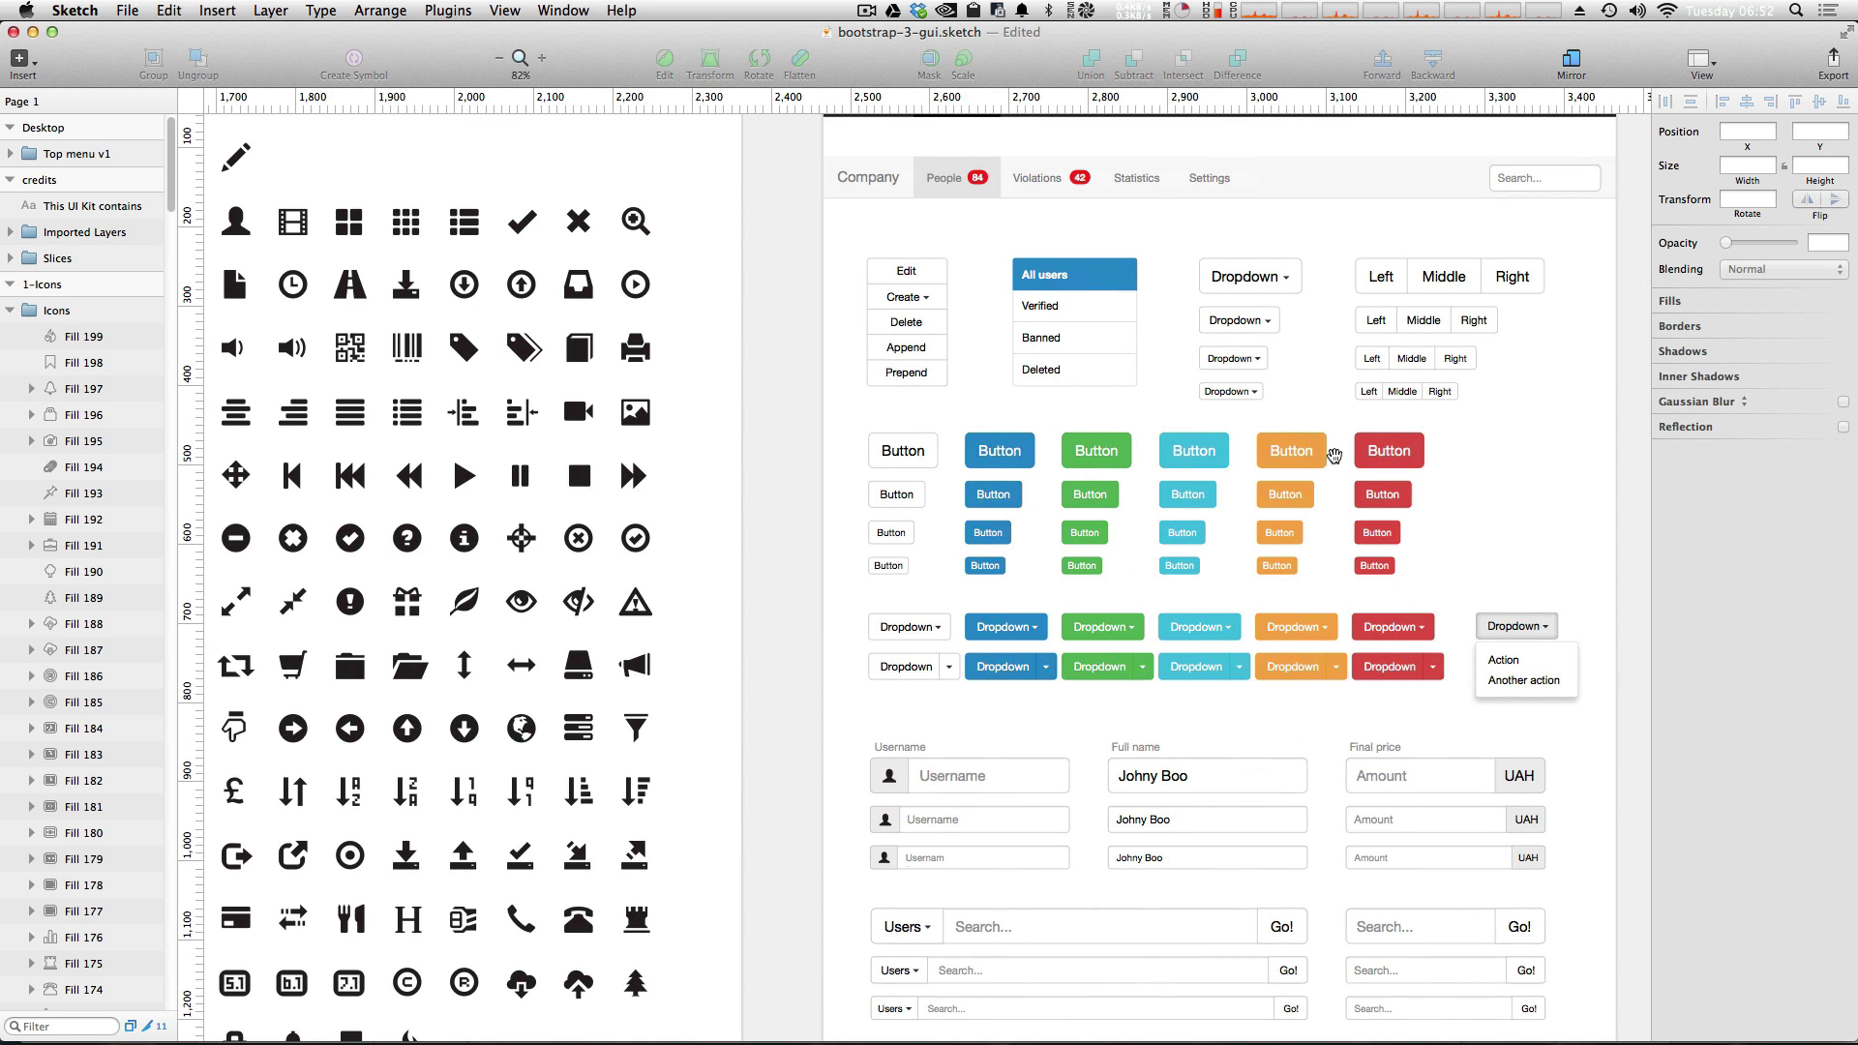
scroll(1306, 508, "right", 3)
scroll(1567, 544, "right", 10)
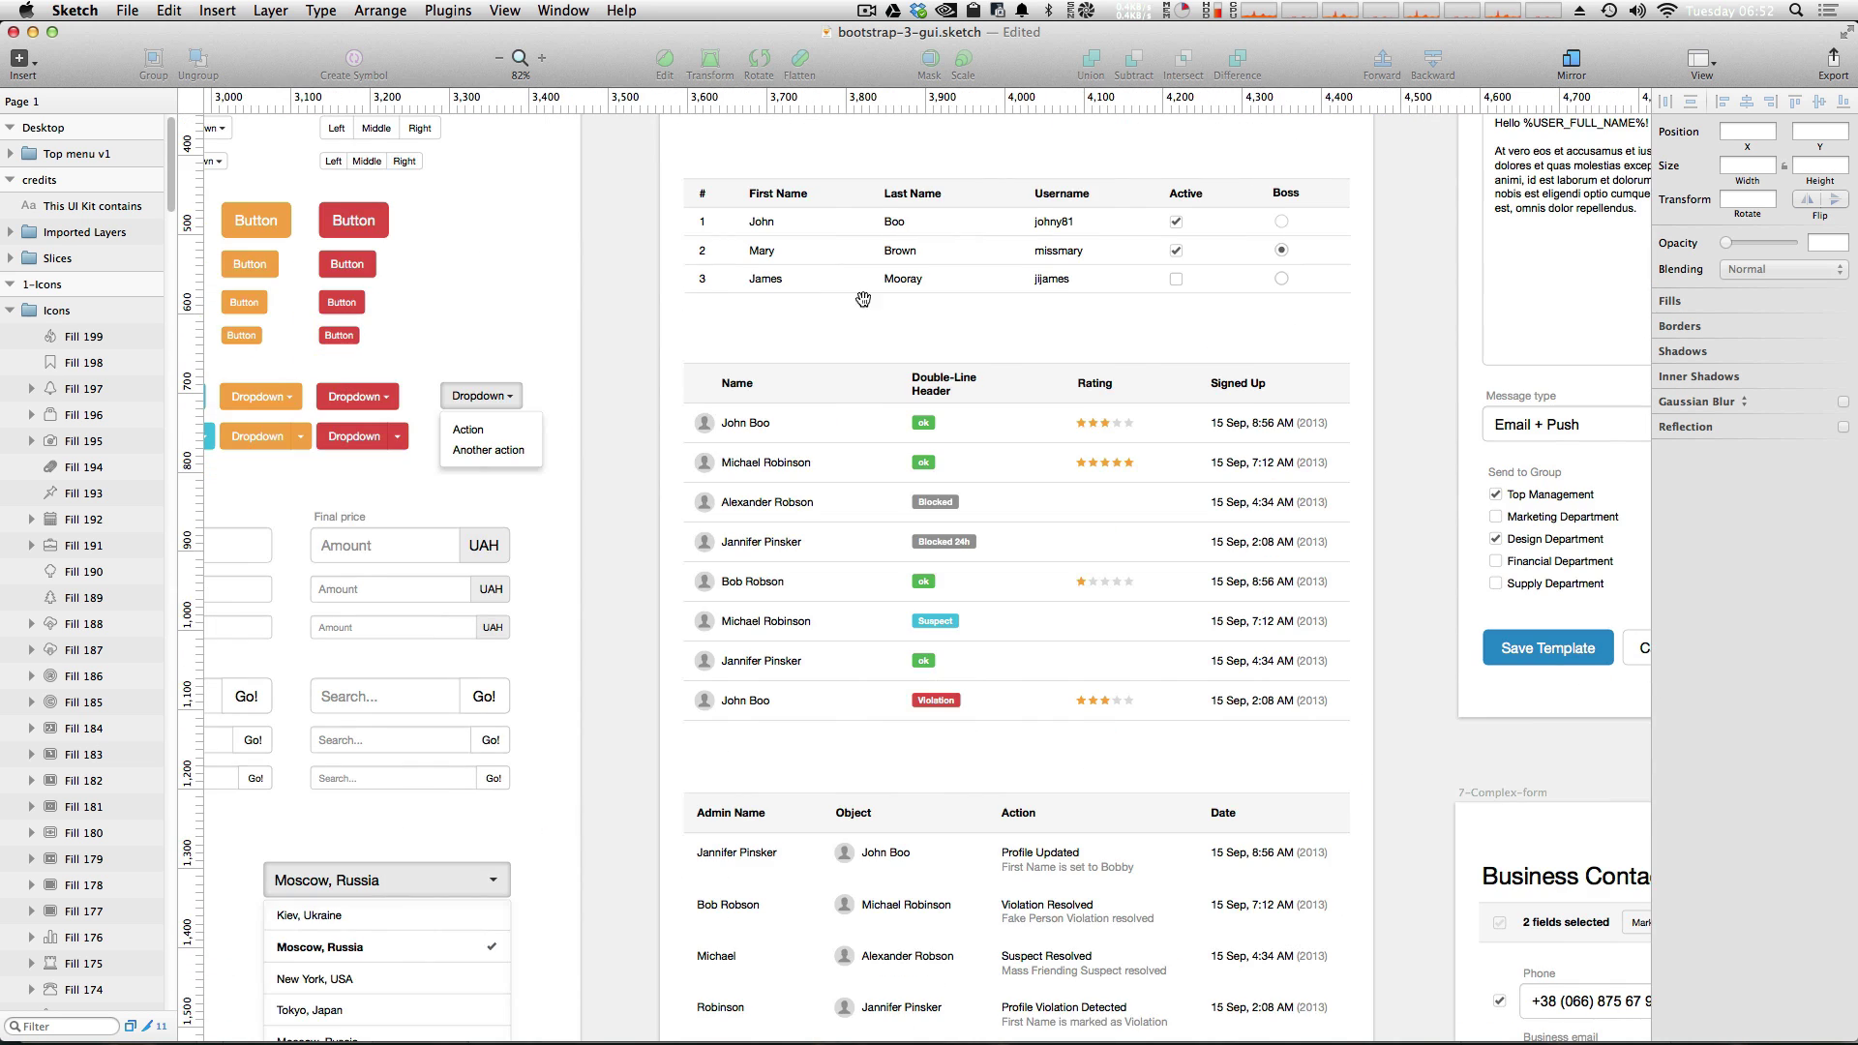
scroll(1308, 509, "right", 8)
scroll(1105, 435, "up", 3)
Copy the 6-Form Message panel into Desktop and position it under the navbar
left_click(994, 246)
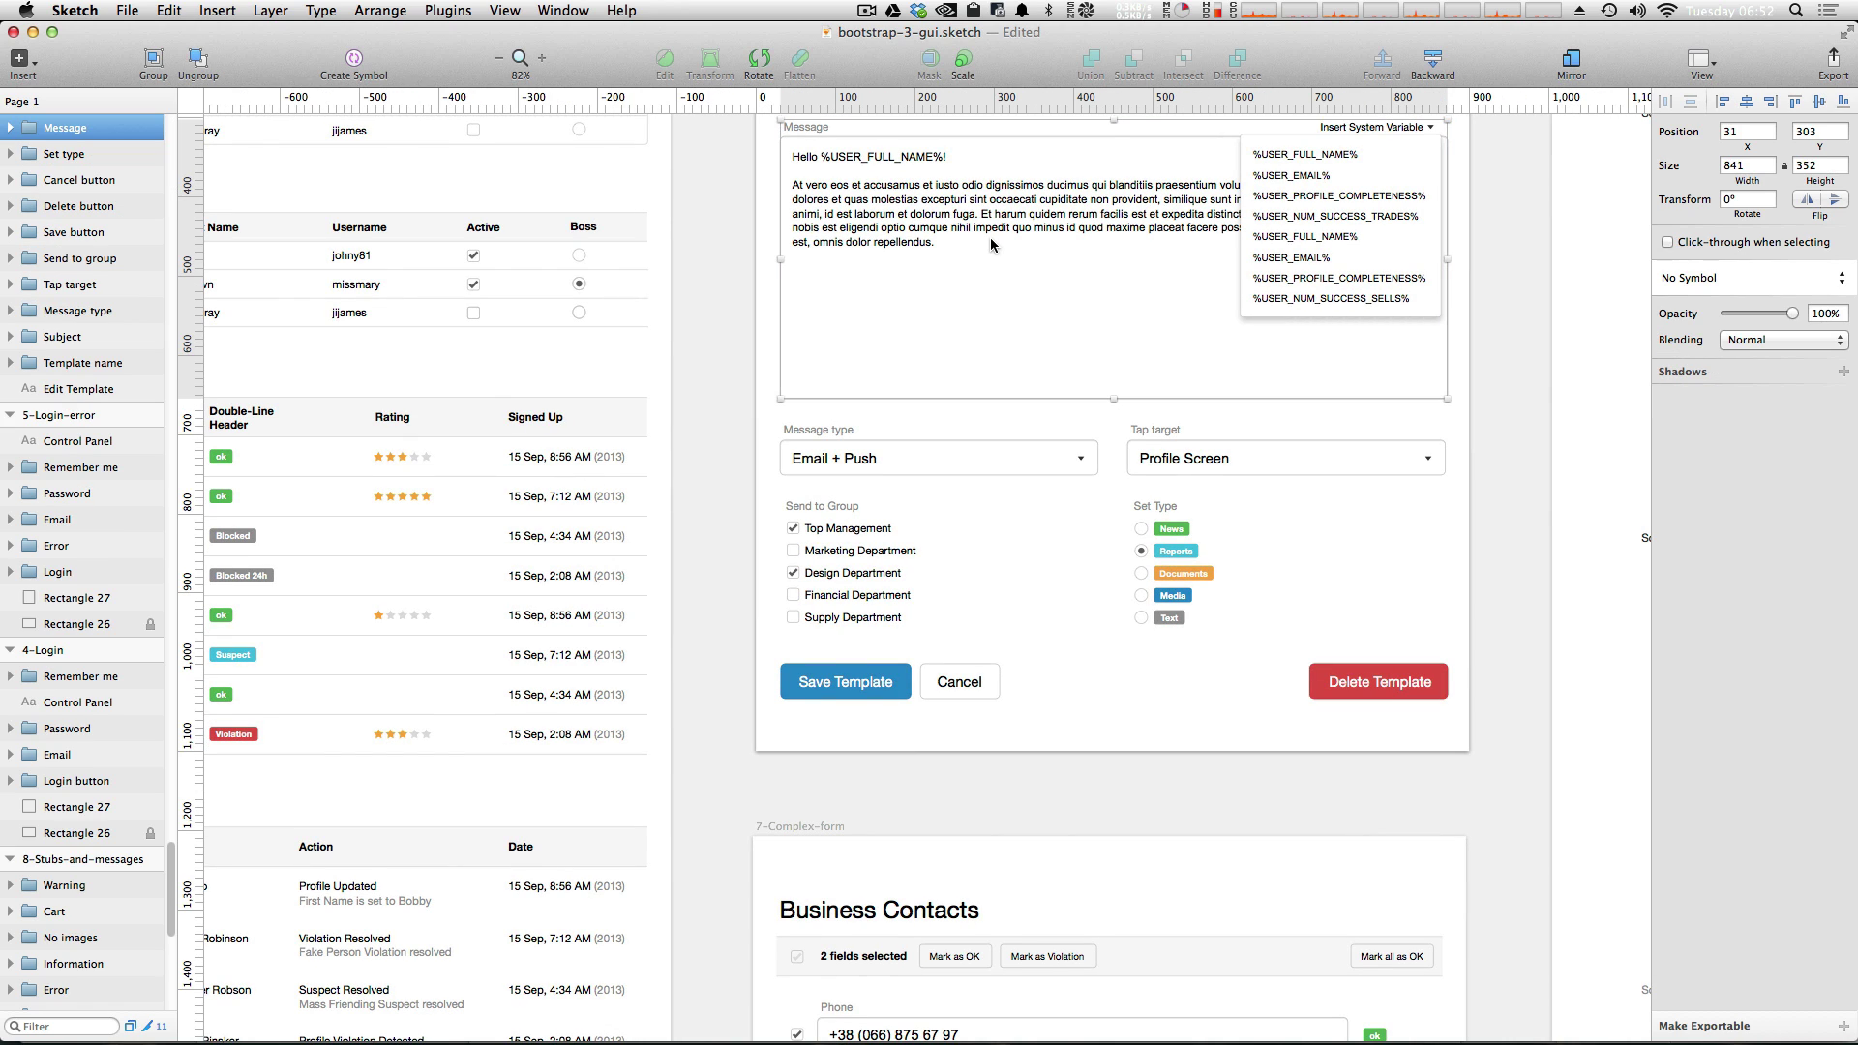
scroll(361, 205, "up", 1)
scroll(362, 205, "left", 15)
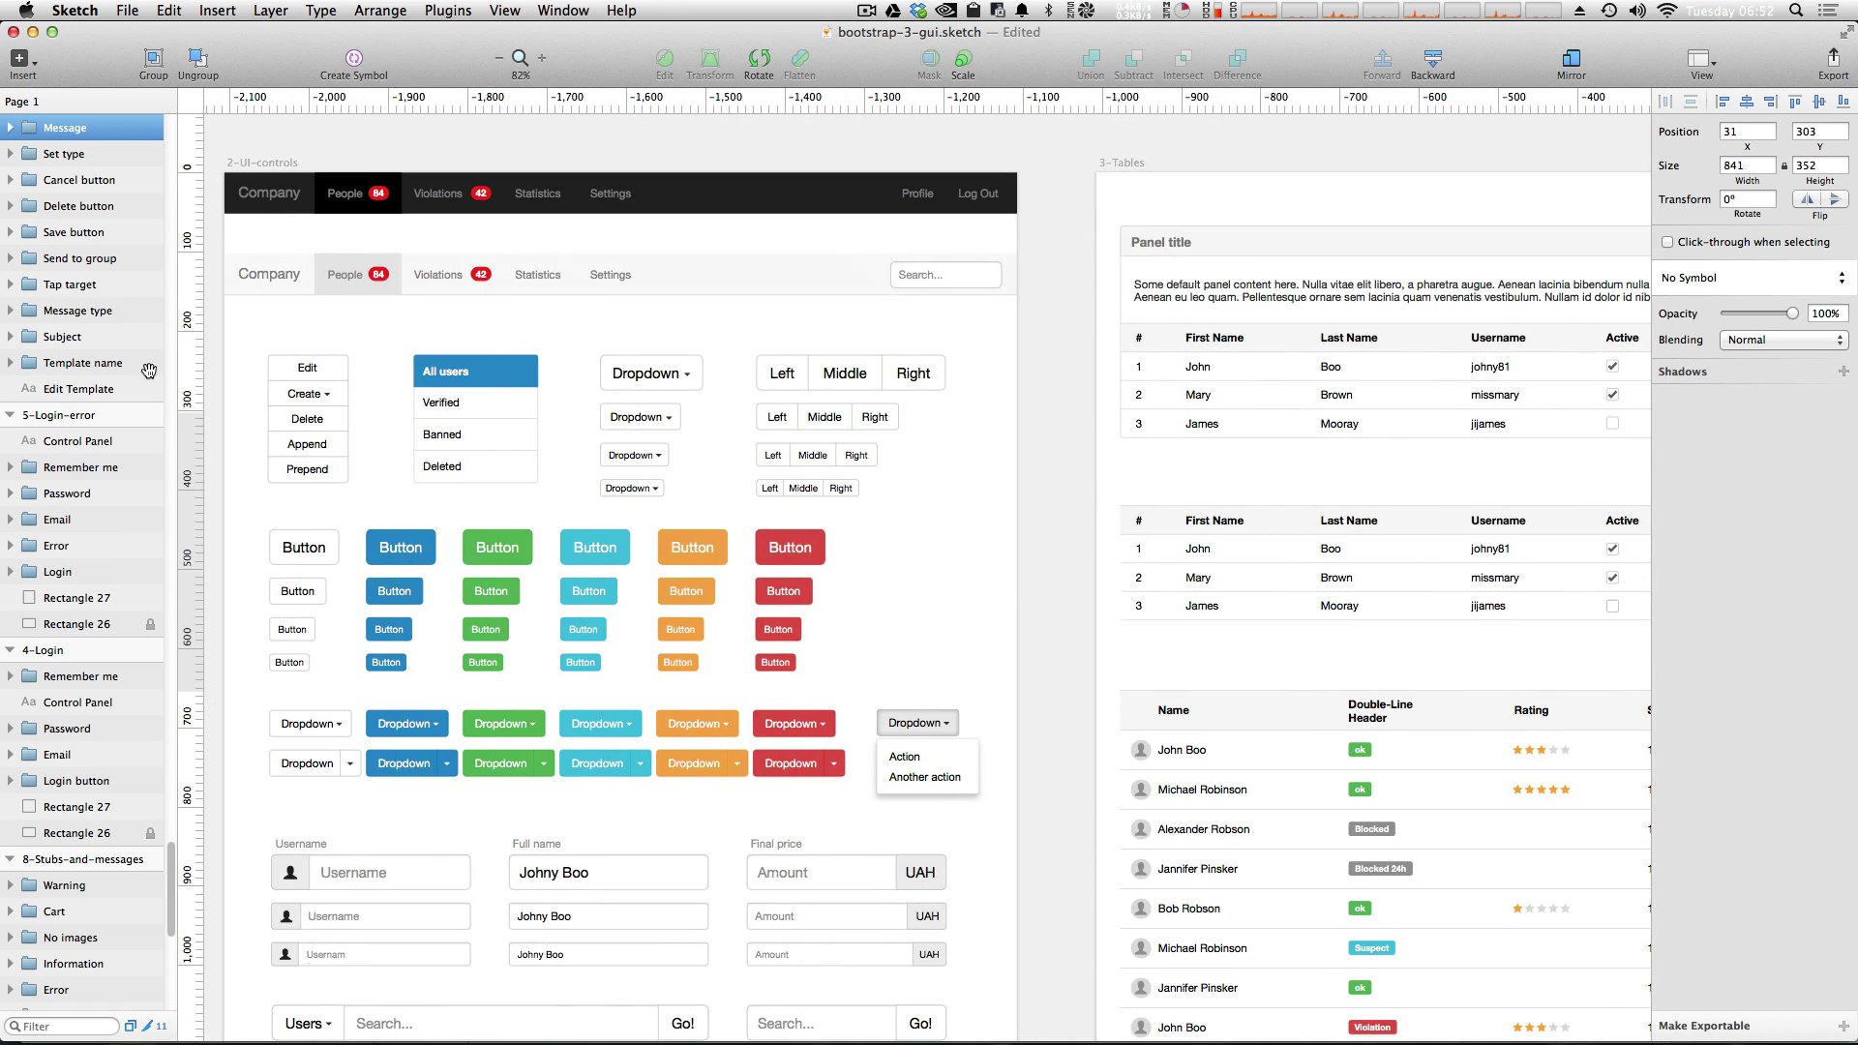
scroll(581, 437, "left", 10)
scroll(740, 429, "up", 5)
scroll(742, 428, "left", 10)
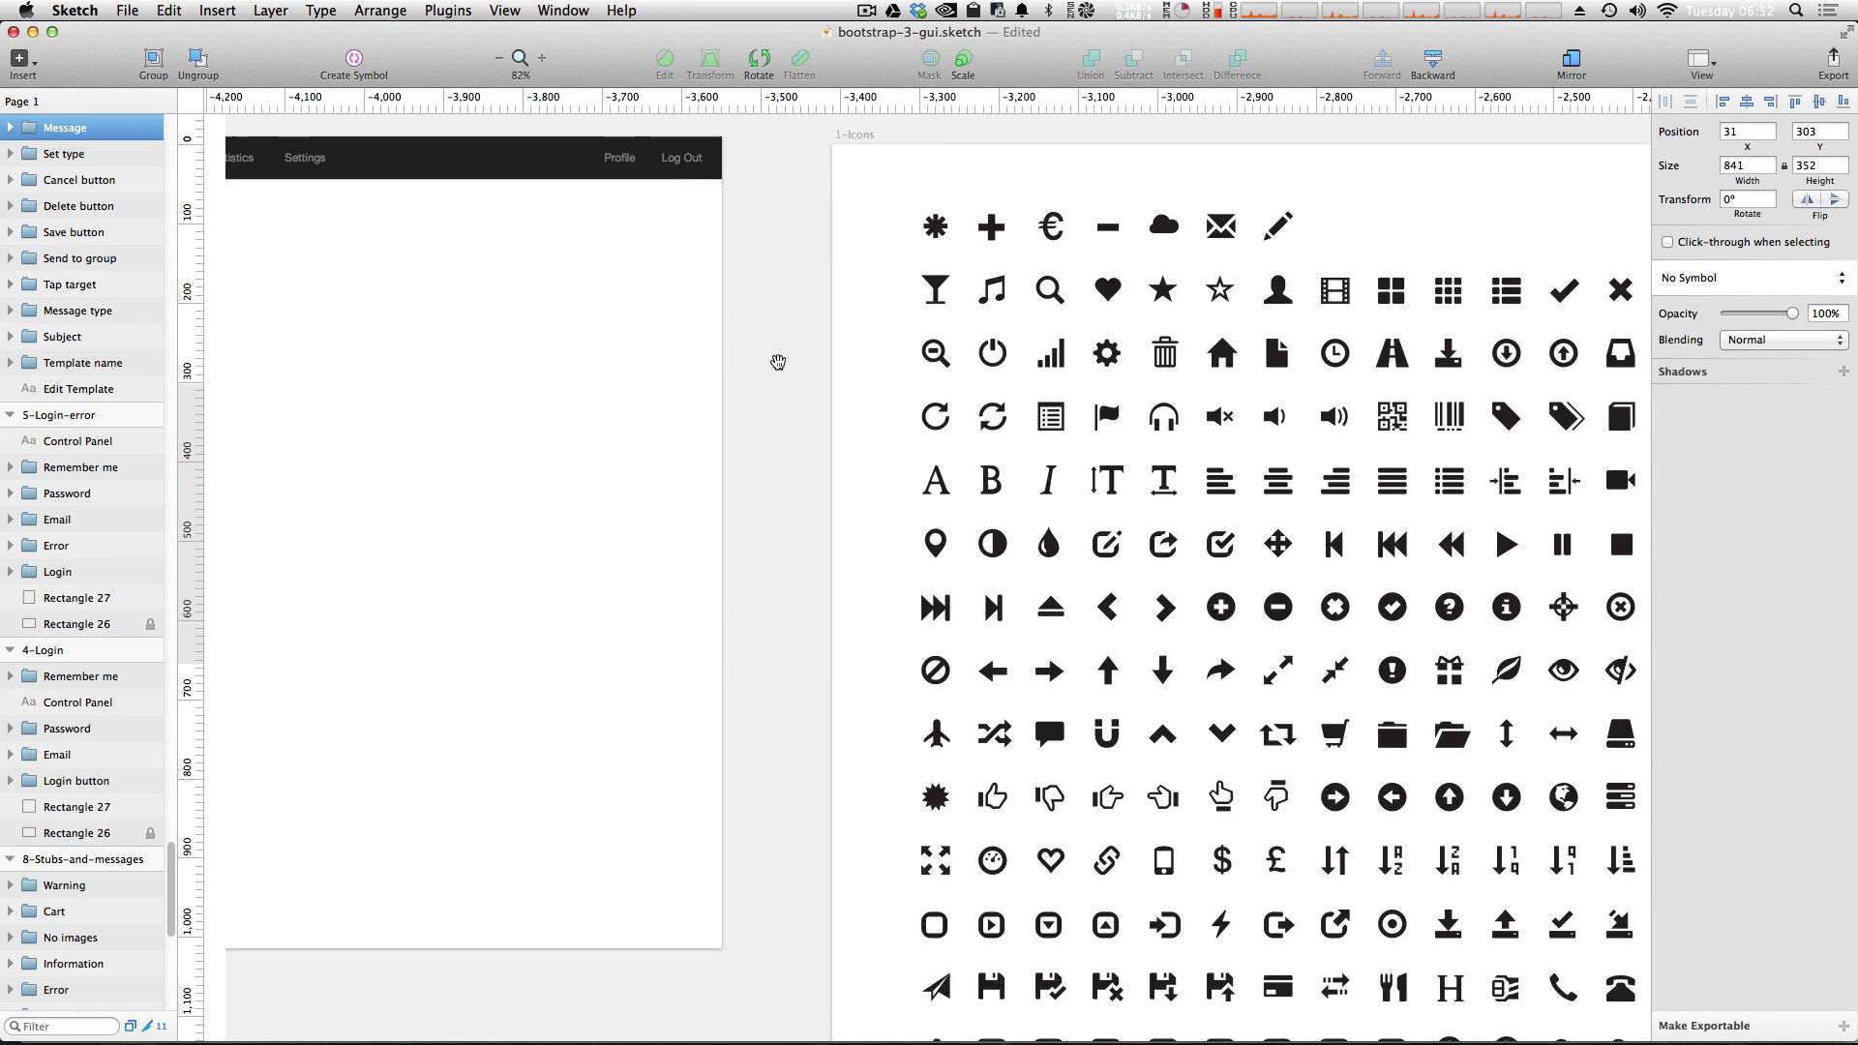
scroll(770, 363, "left", 8)
scroll(856, 421, "up", 5)
key("Escape")
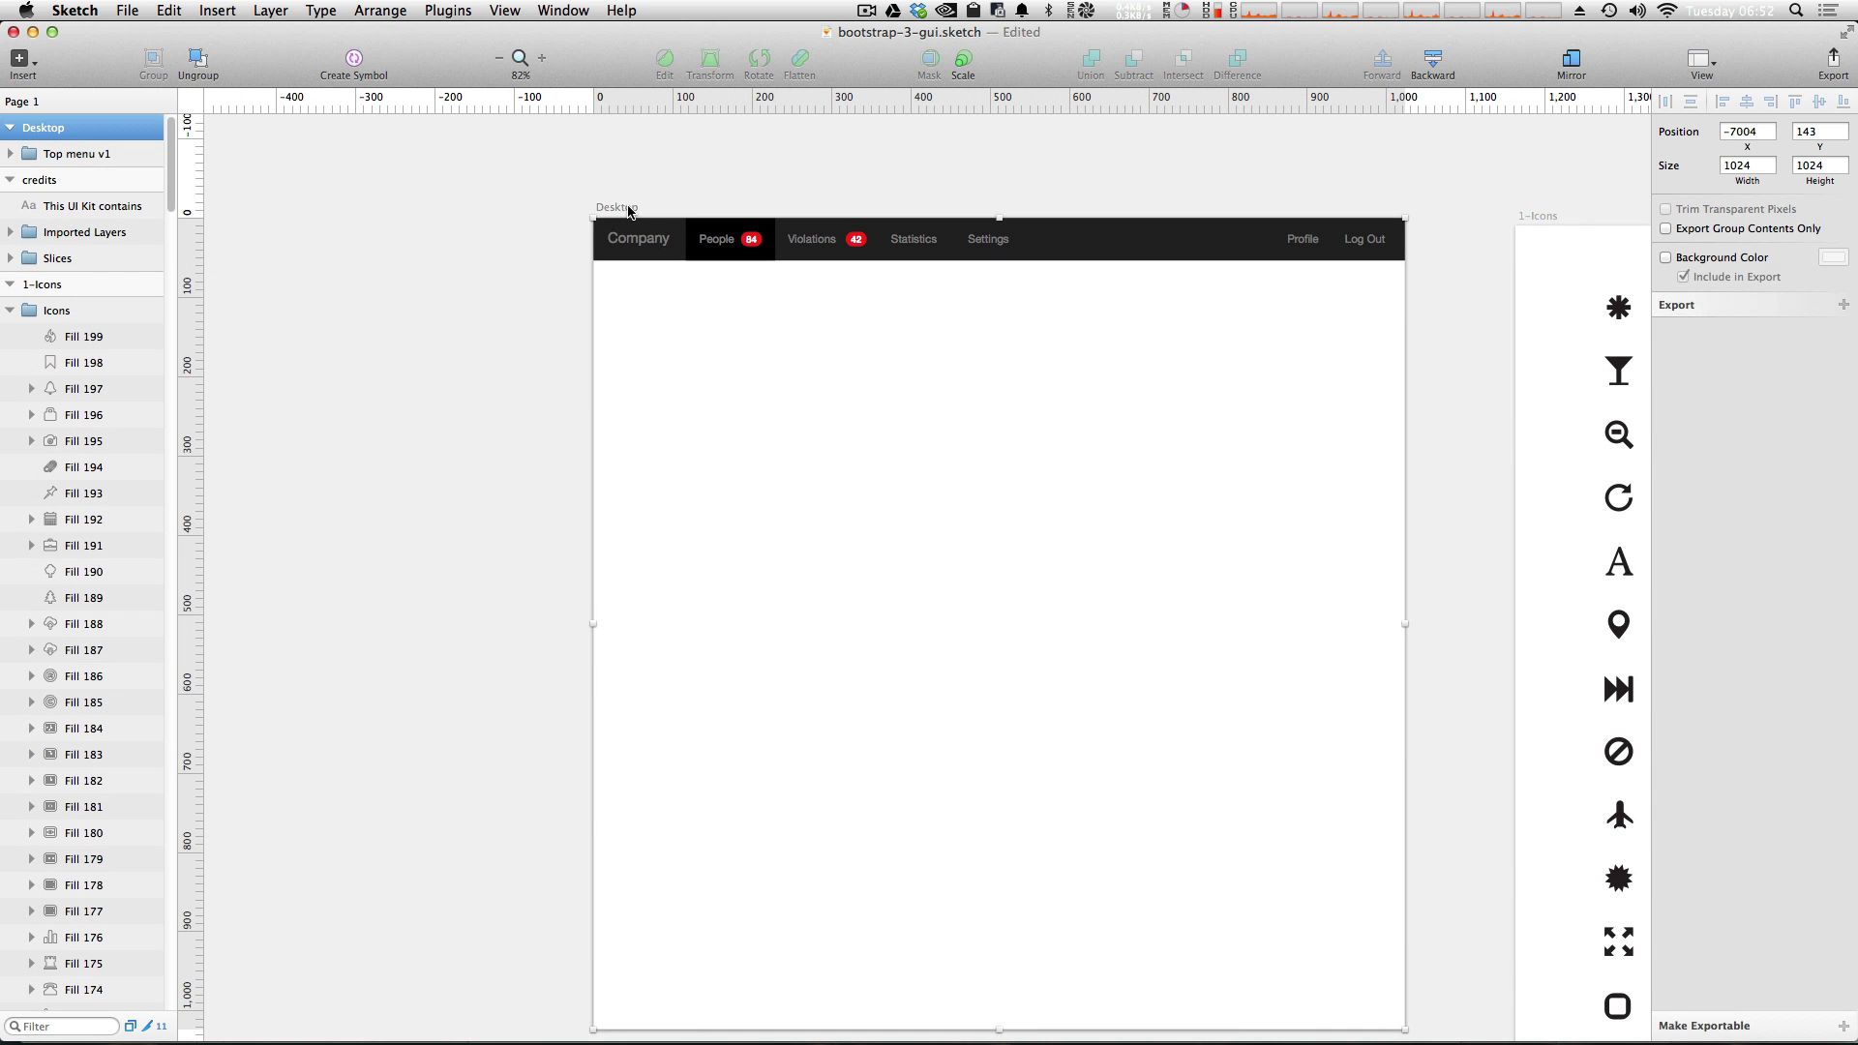
key("super+v")
left_click(792, 484)
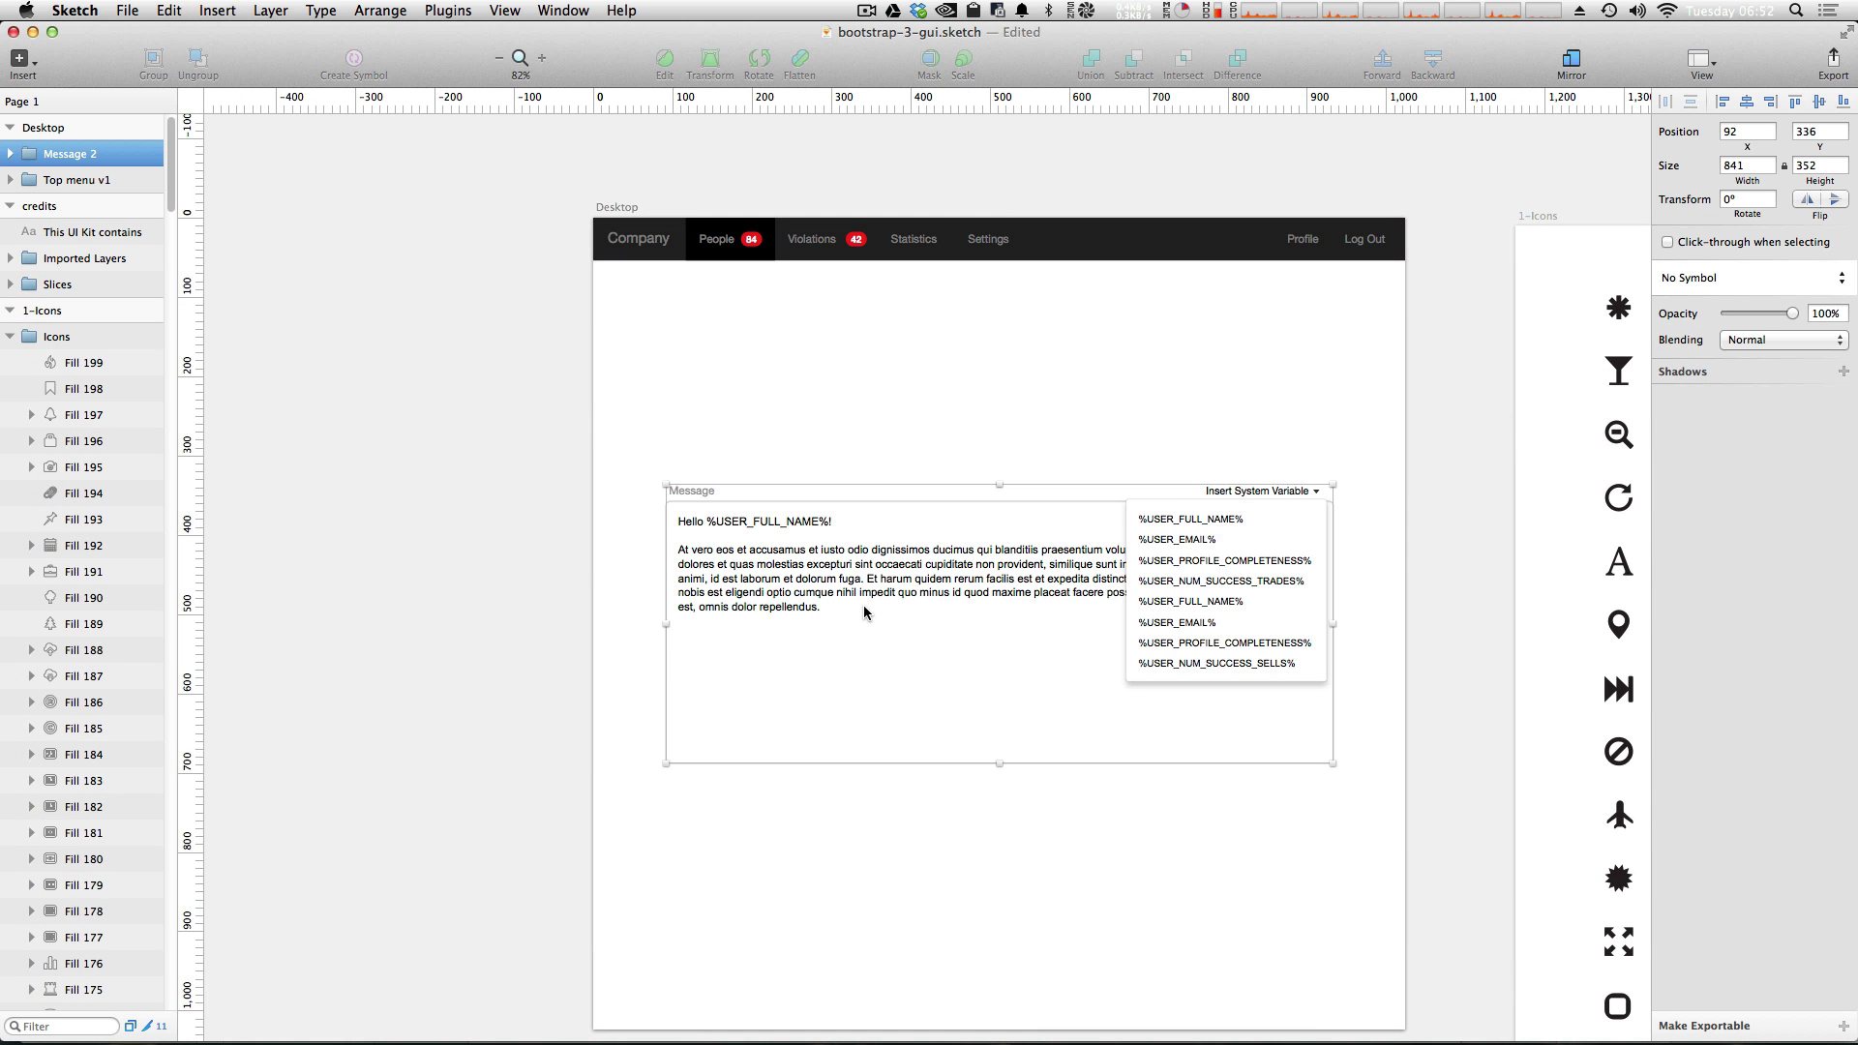
mouse_move(867, 598)
left_mouse_down()
mouse_move(831, 533)
mouse_move(816, 543)
left_mouse_up()
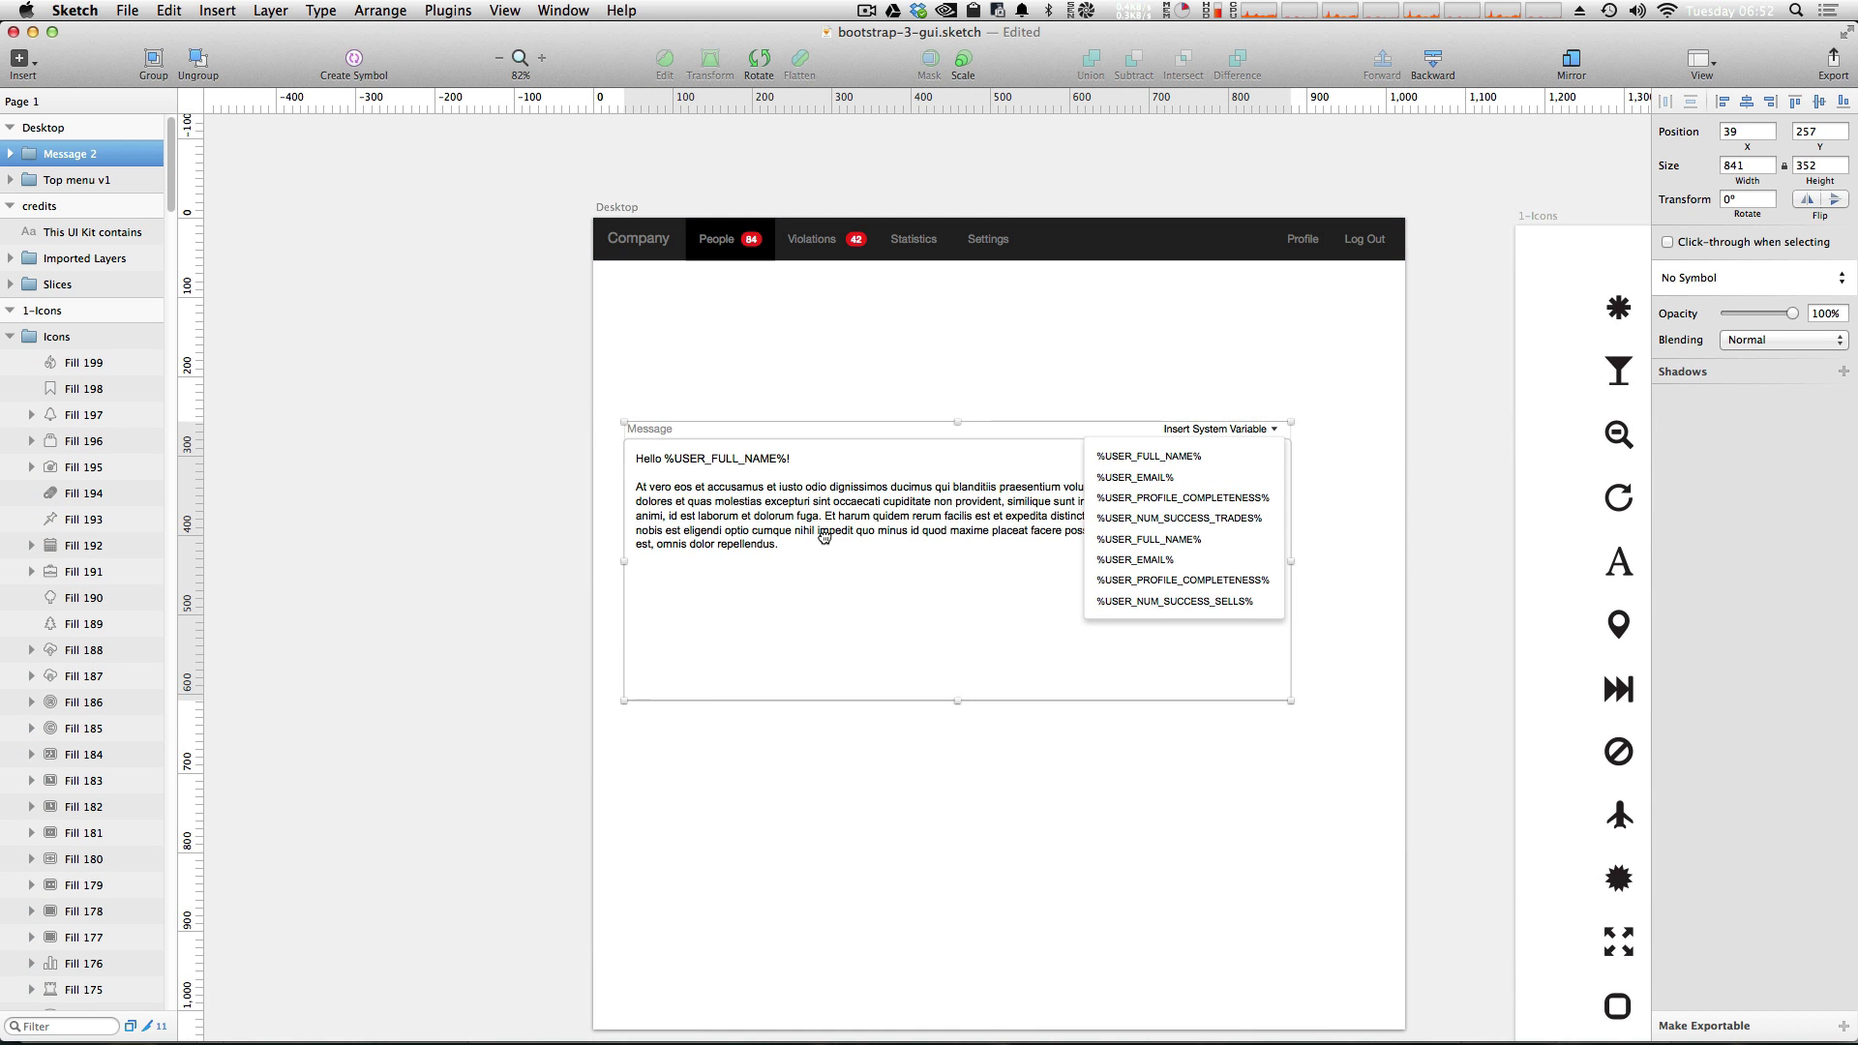
left_click(852, 775)
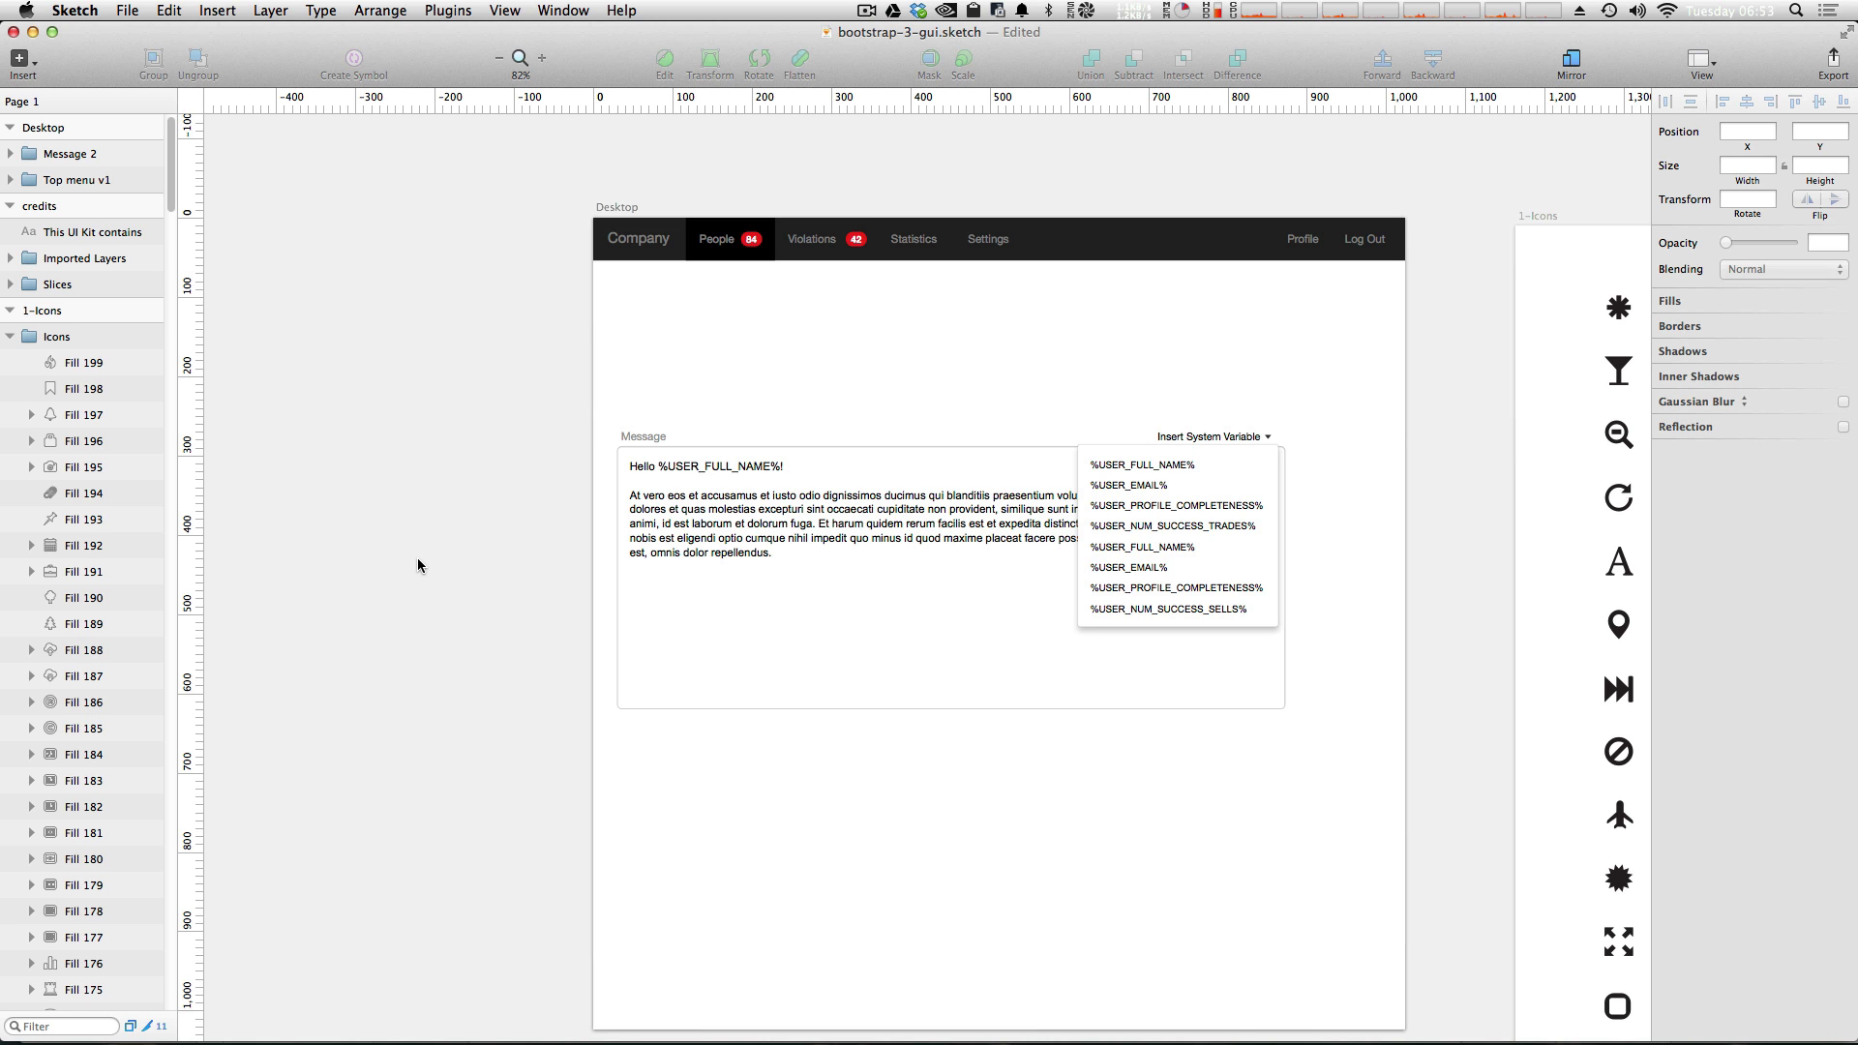
scroll(886, 529, "right", 8)
scroll(1238, 449, "down", 5)
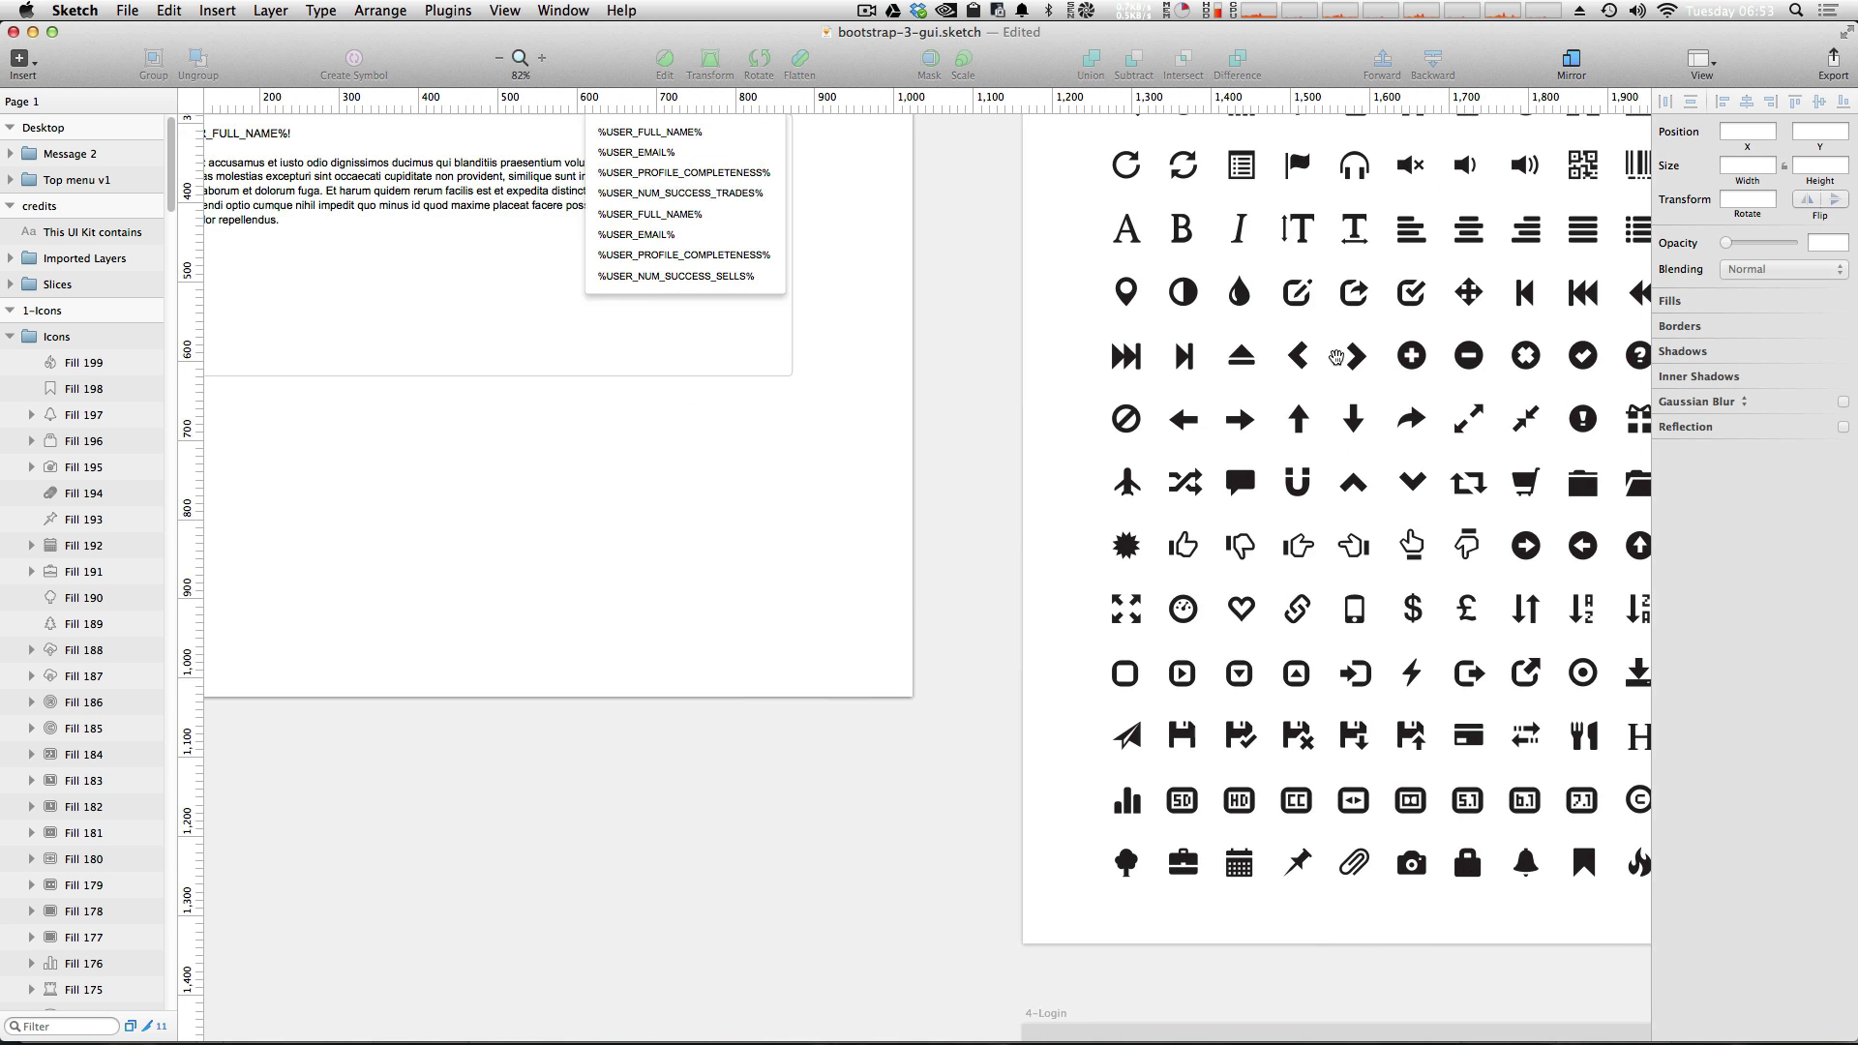
scroll(1417, 532, "right", 8)
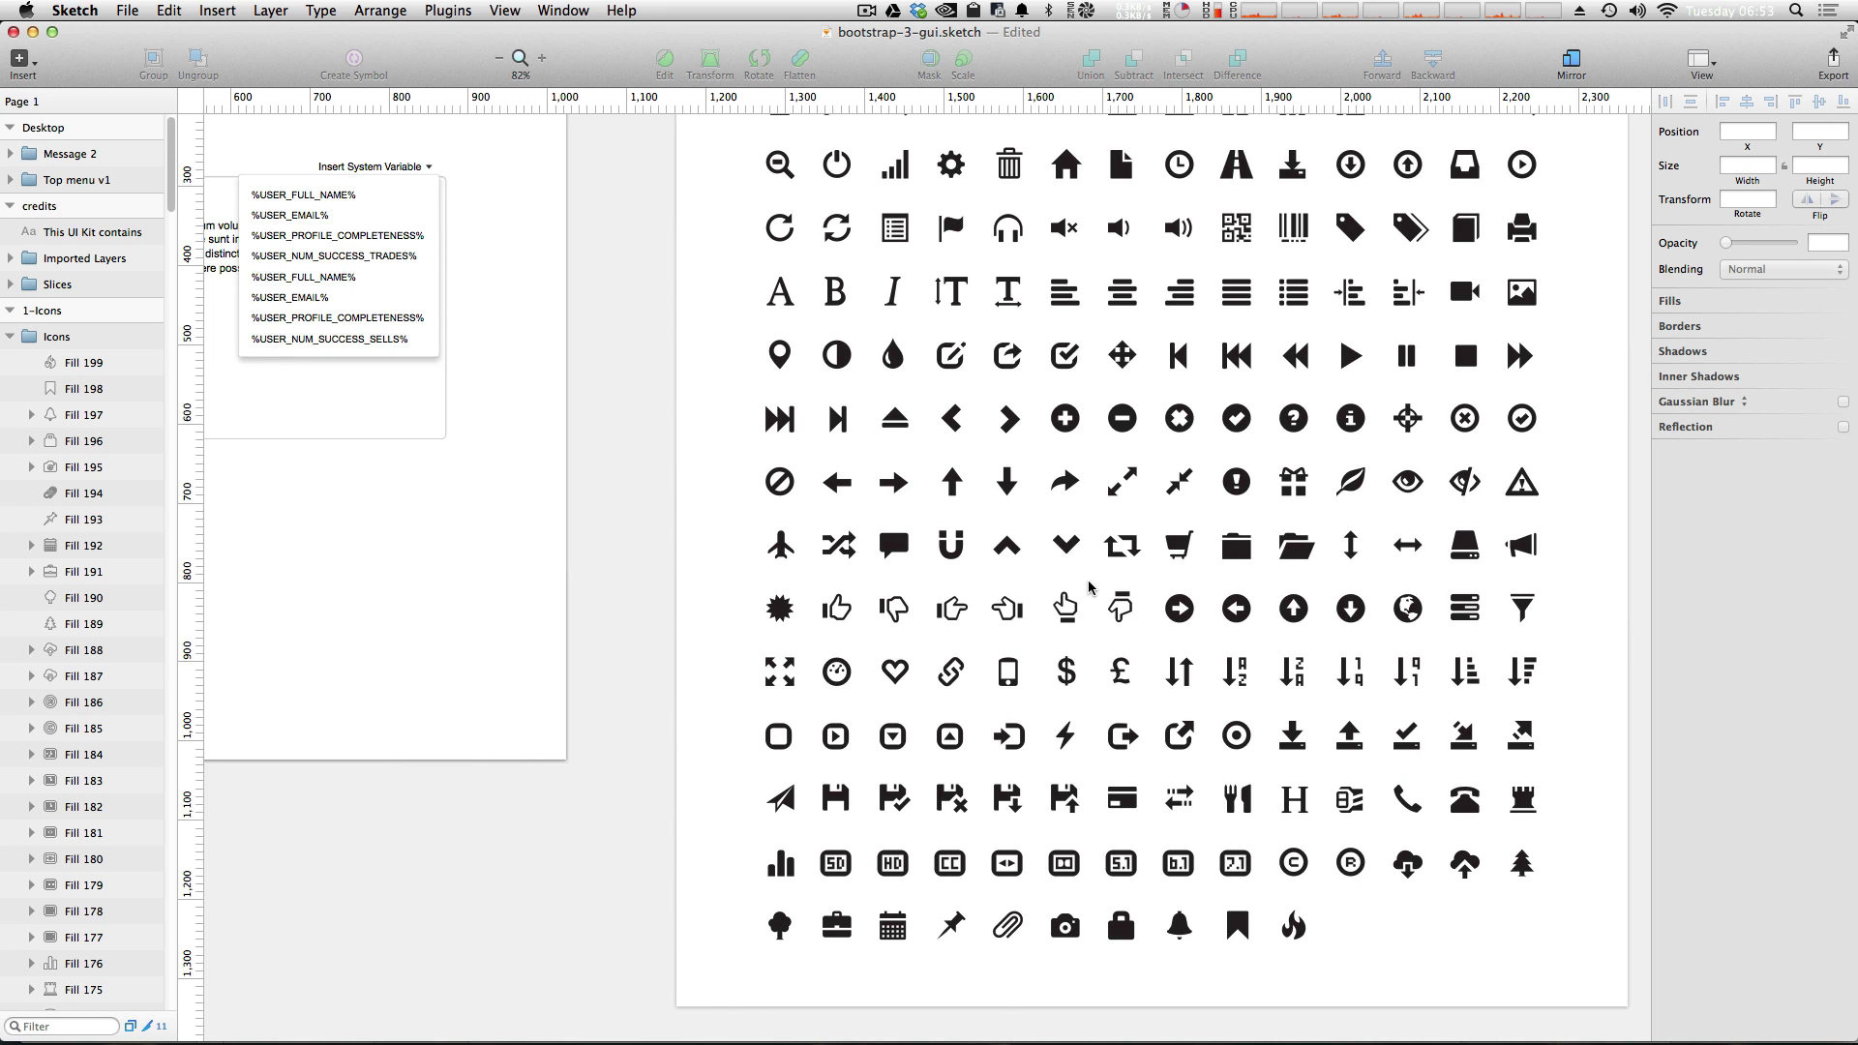
Select the whole Icons group holding the kit's icon set on 1-Icons
left_click(1092, 587)
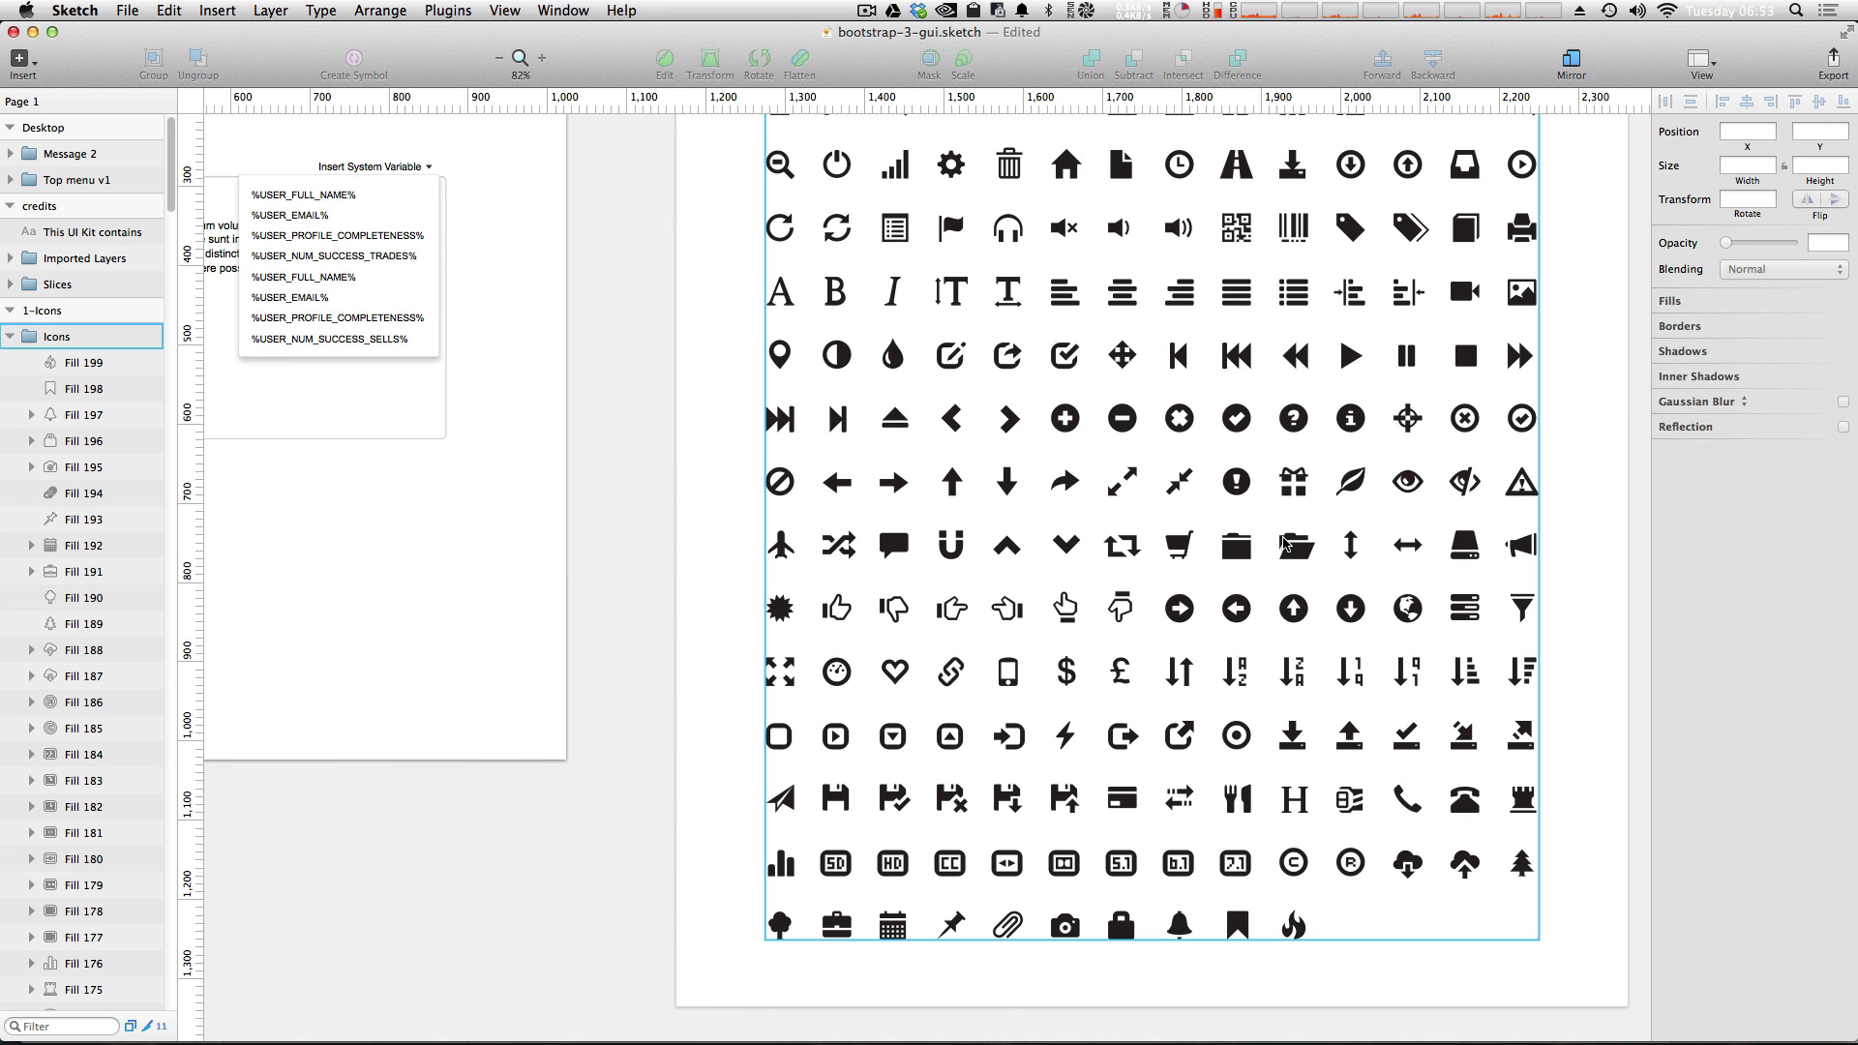